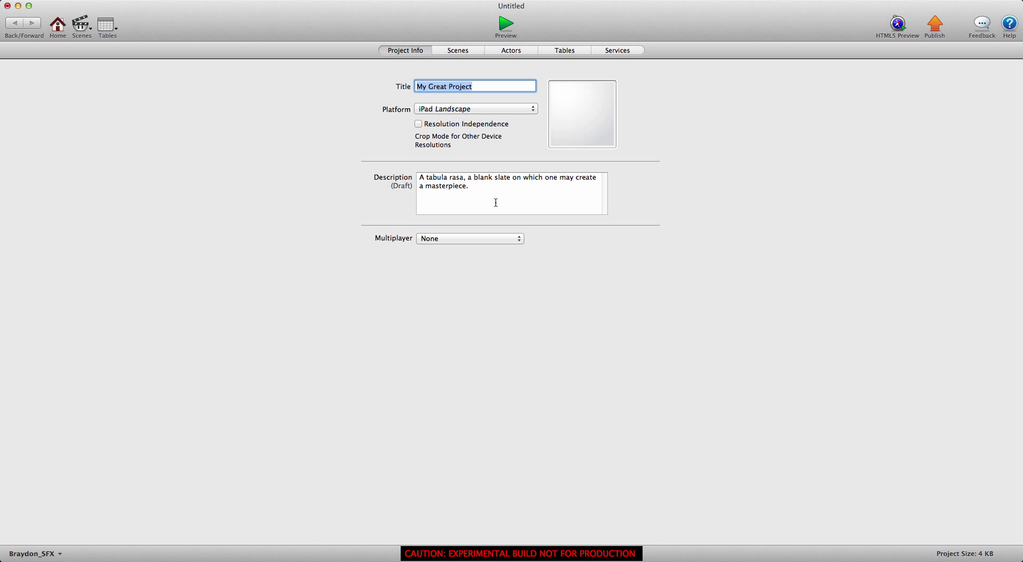
Switch to the Scenes tab, which lists only the Initial Scene.
left_click(458, 50)
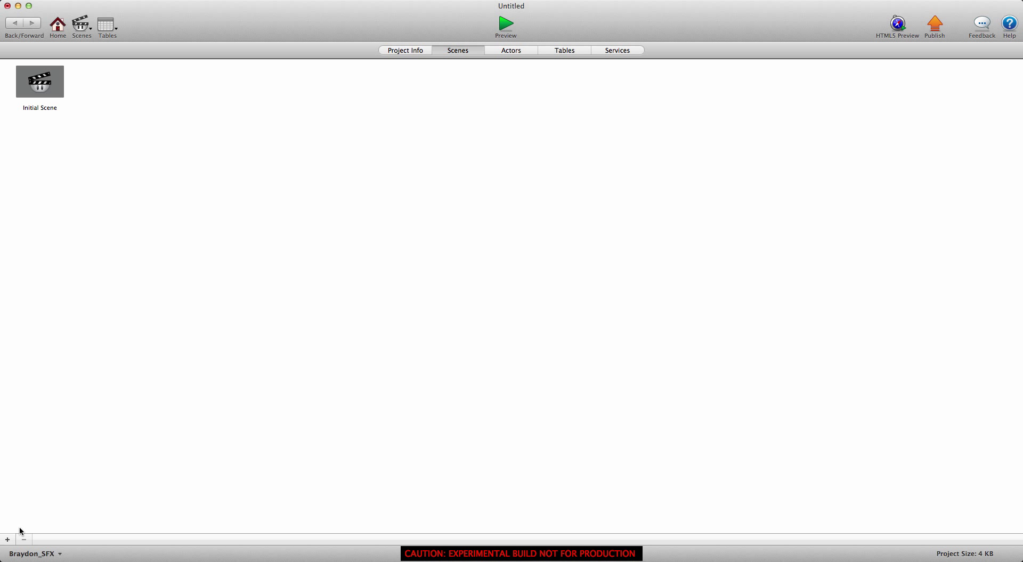
Add Scene 1, then create an actor named Test in the Initial Scene and open its editor.
left_click(8, 540)
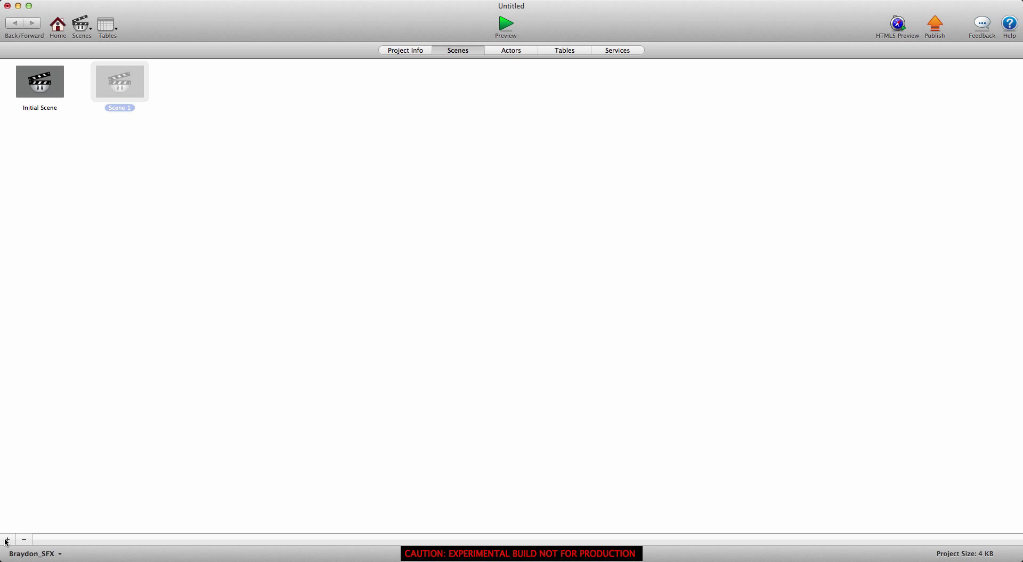
double_click(59, 87)
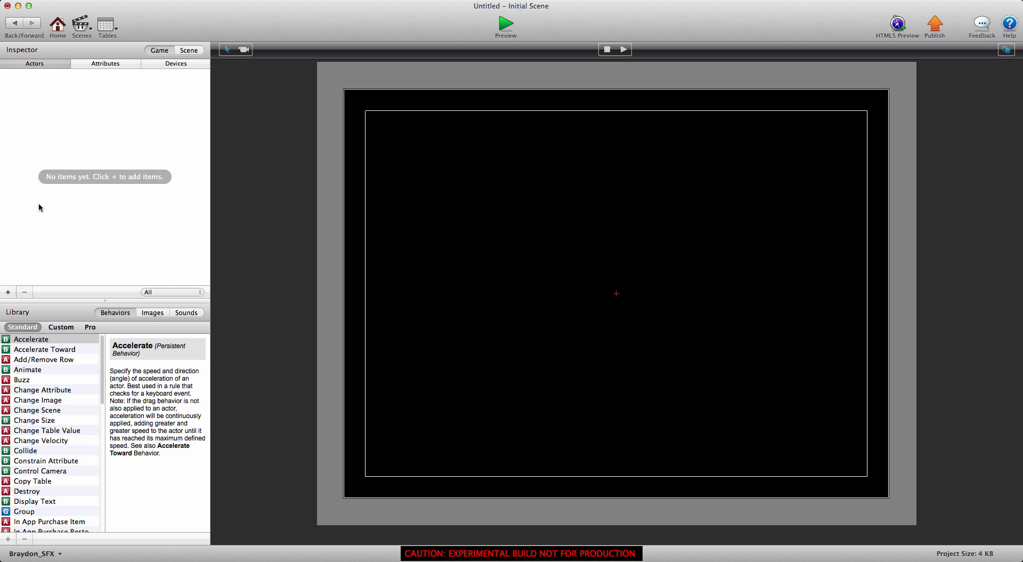
left_click(7, 292)
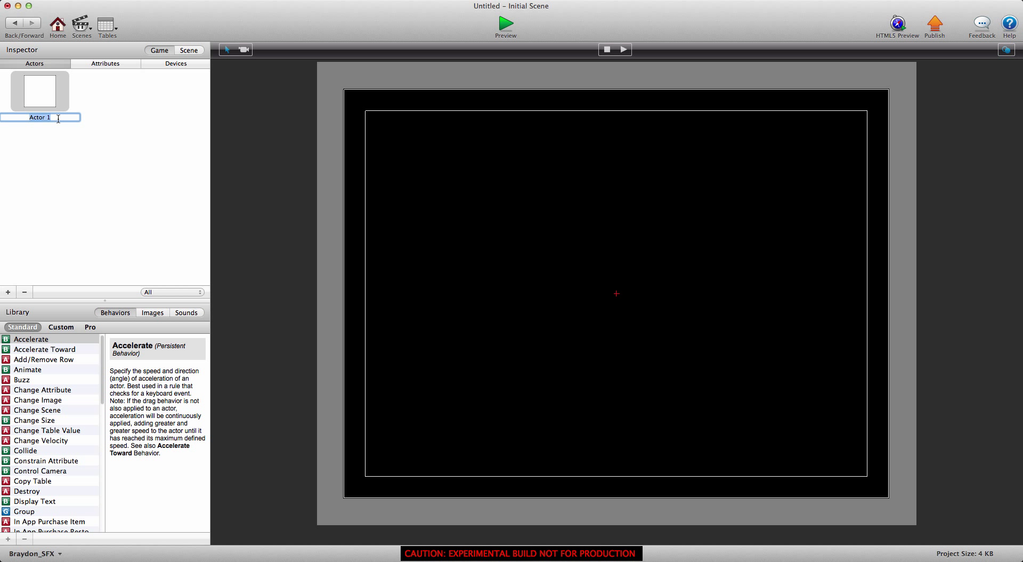
type("Test")
left_click(88, 146)
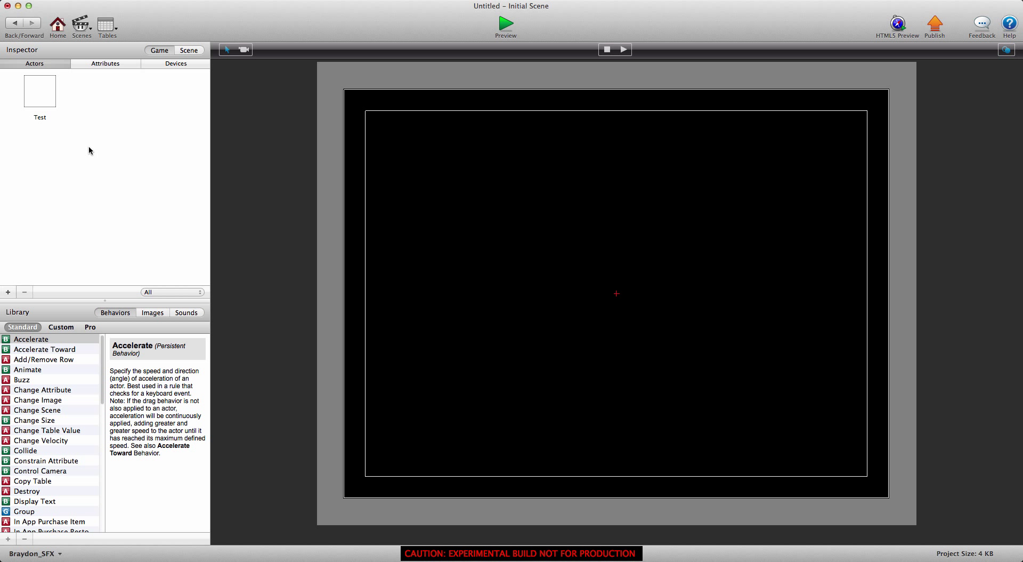
left_click(48, 95)
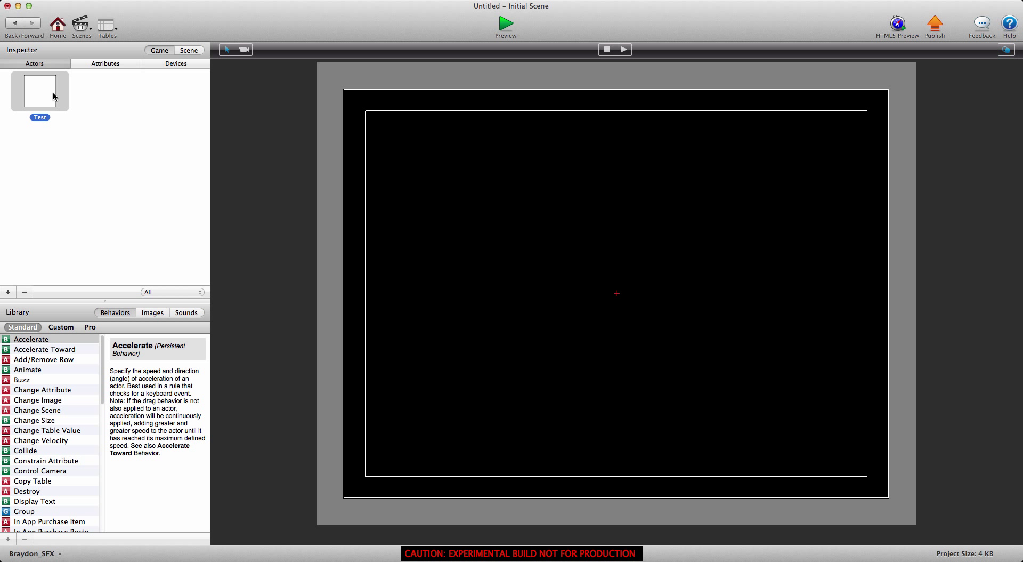
double_click(53, 93)
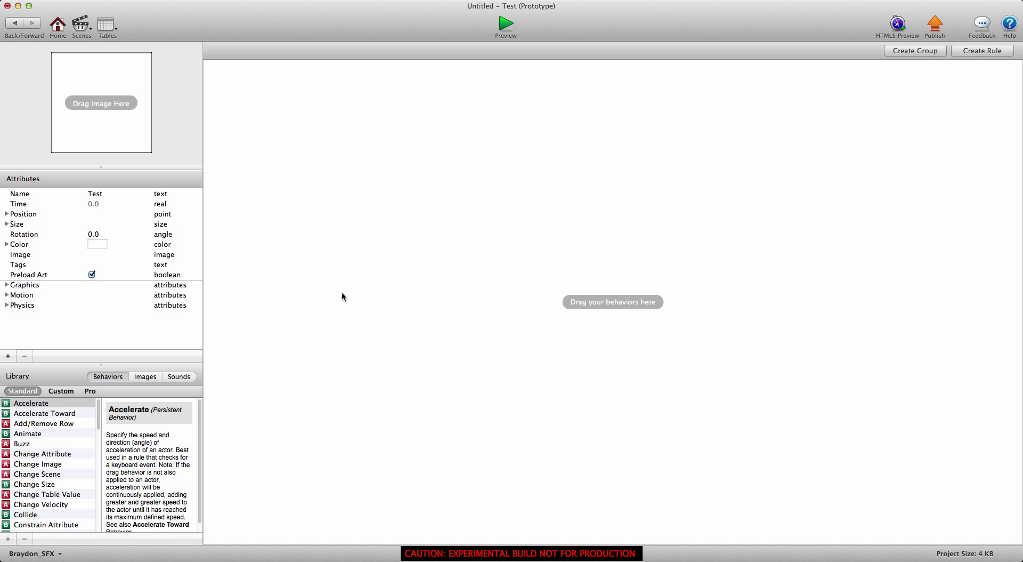
Create a rule on the Test actor triggered when touch is pressed.
left_click(983, 52)
left_click(333, 99)
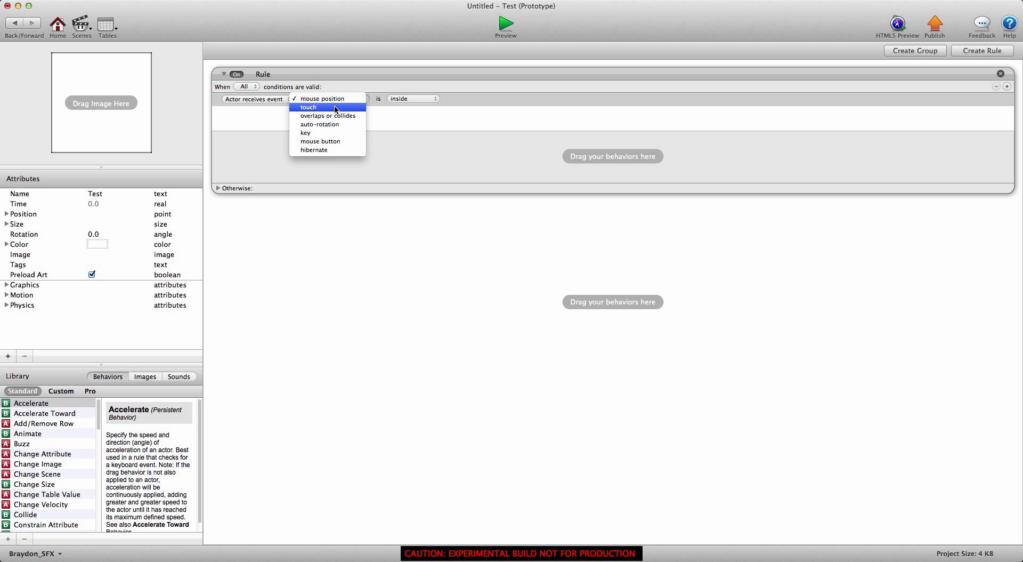
left_click(328, 109)
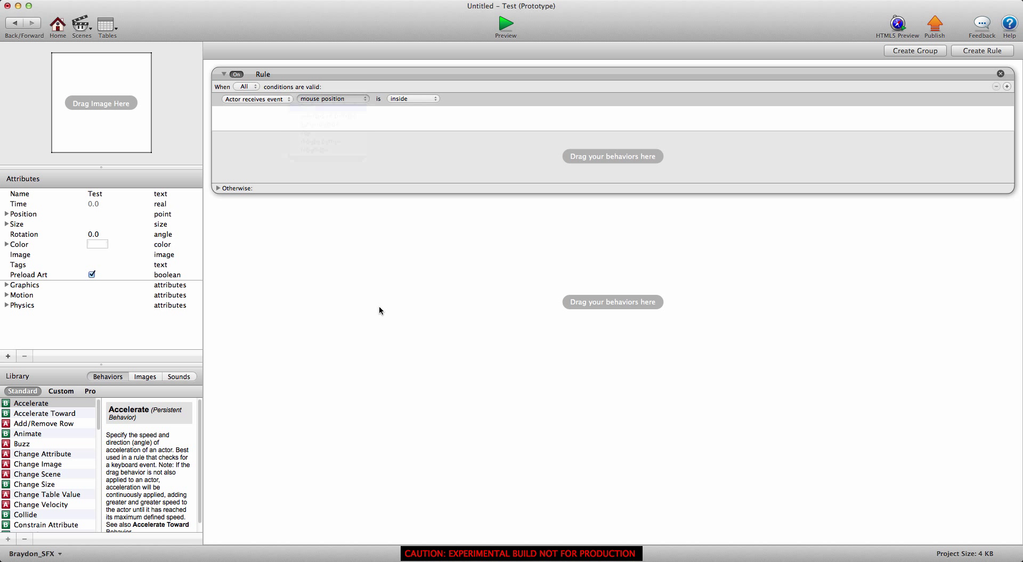
Add a Change Scene action inside the rule, set to go to a scene At Index.
left_click(40, 467)
left_click(40, 465)
left_click_drag(38, 474, 348, 183)
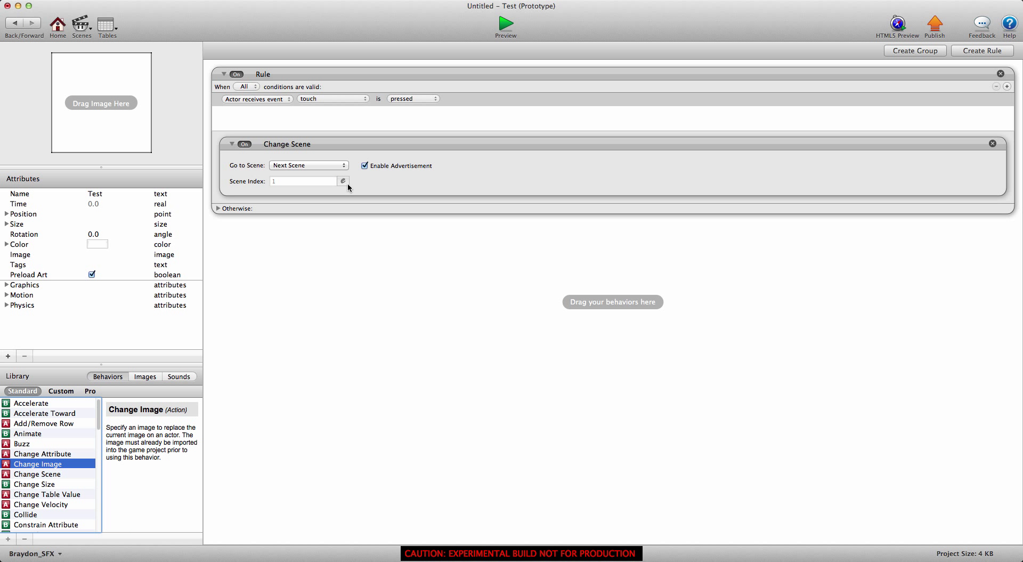
left_click(303, 165)
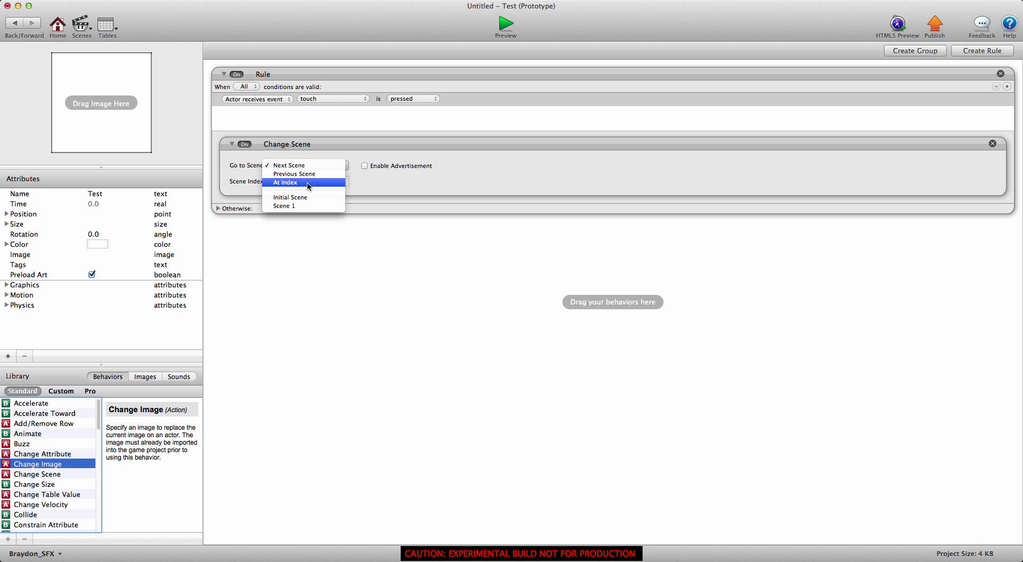
left_click(308, 184)
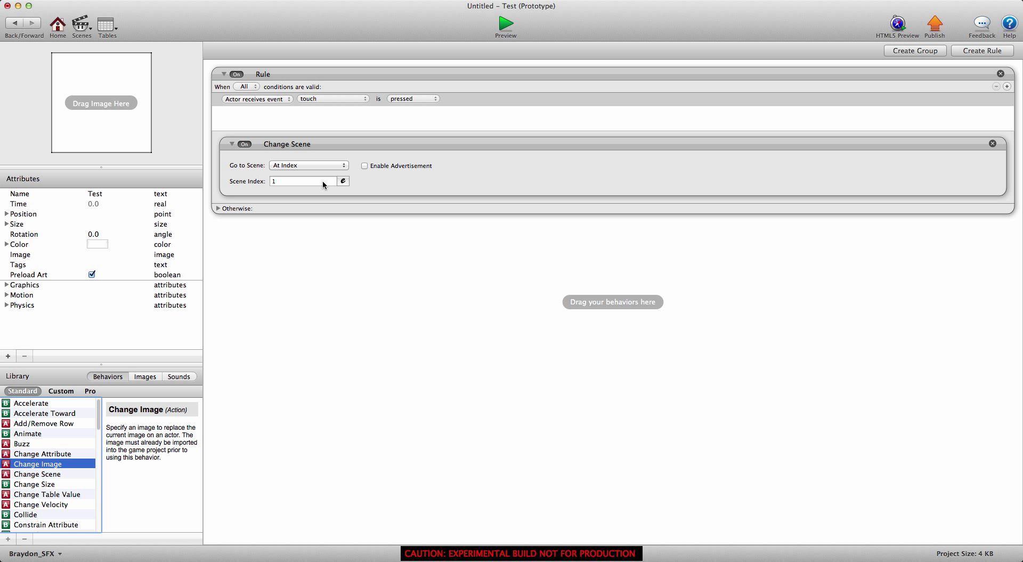
Add an integer attribute named LevelChange with value 1 to the Test actor.
left_click(272, 302)
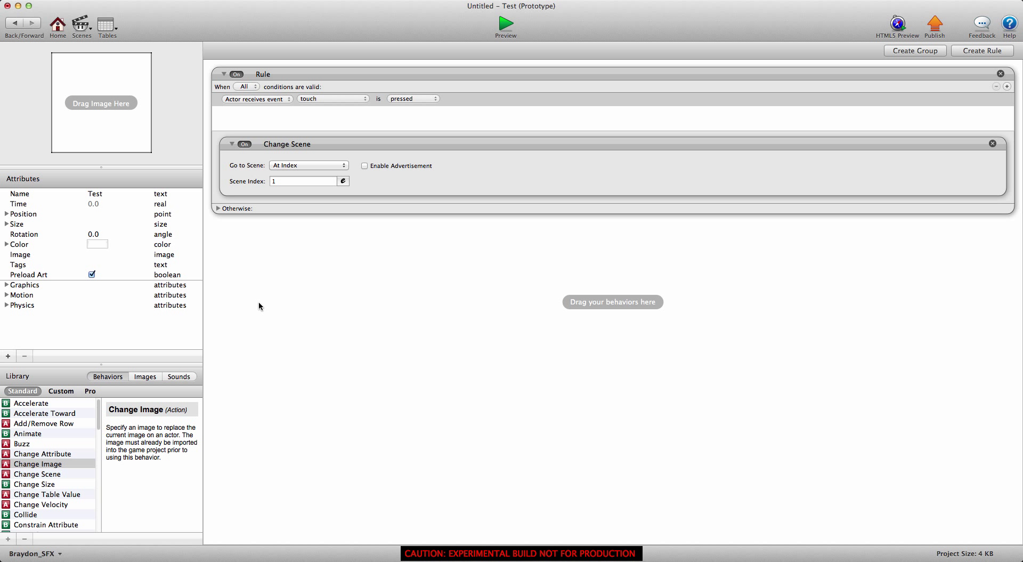
left_click(9, 356)
left_click(484, 77)
key("Return")
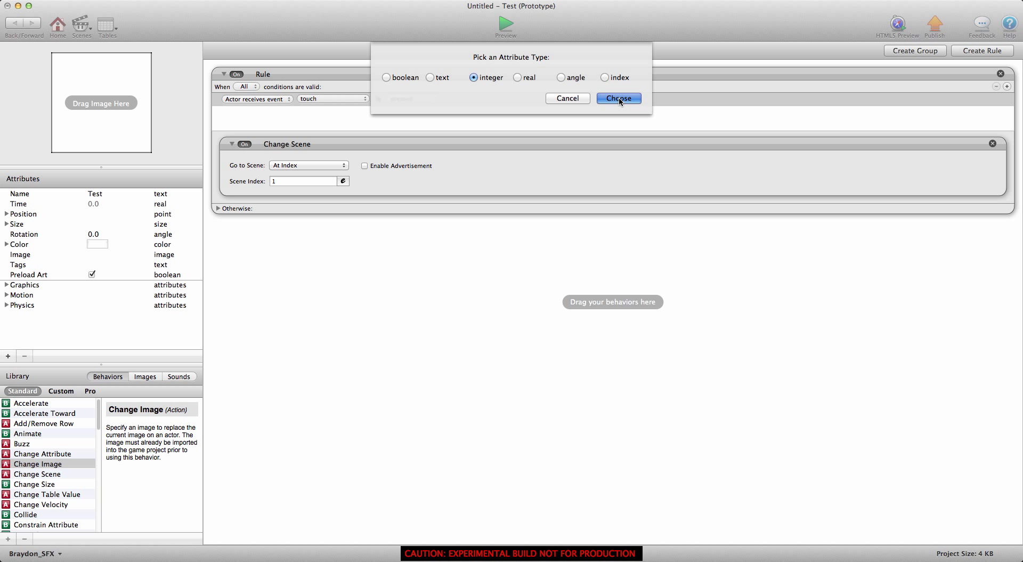
double_click(35, 285)
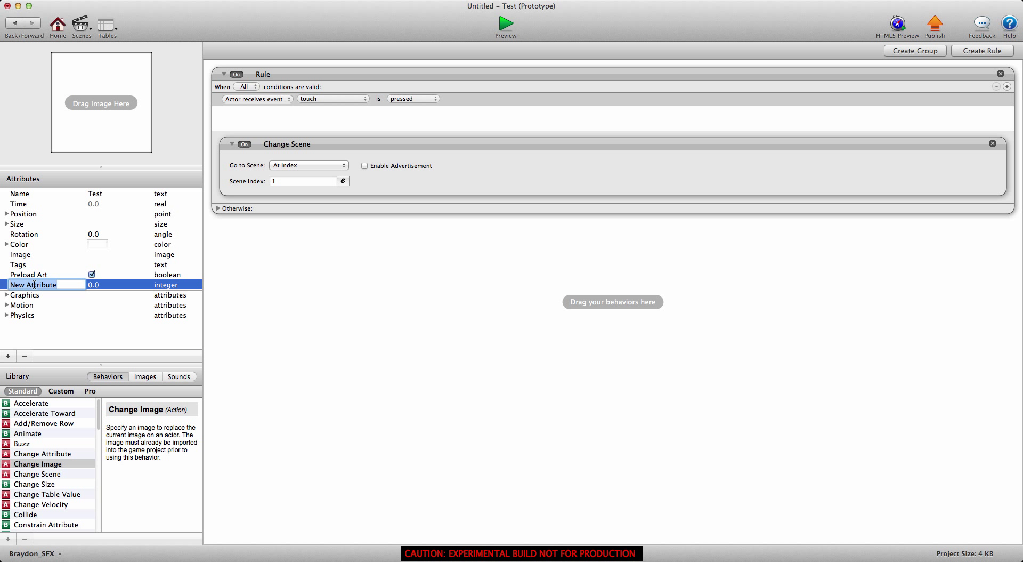
type("LevelChange")
key("Return")
left_click(236, 278)
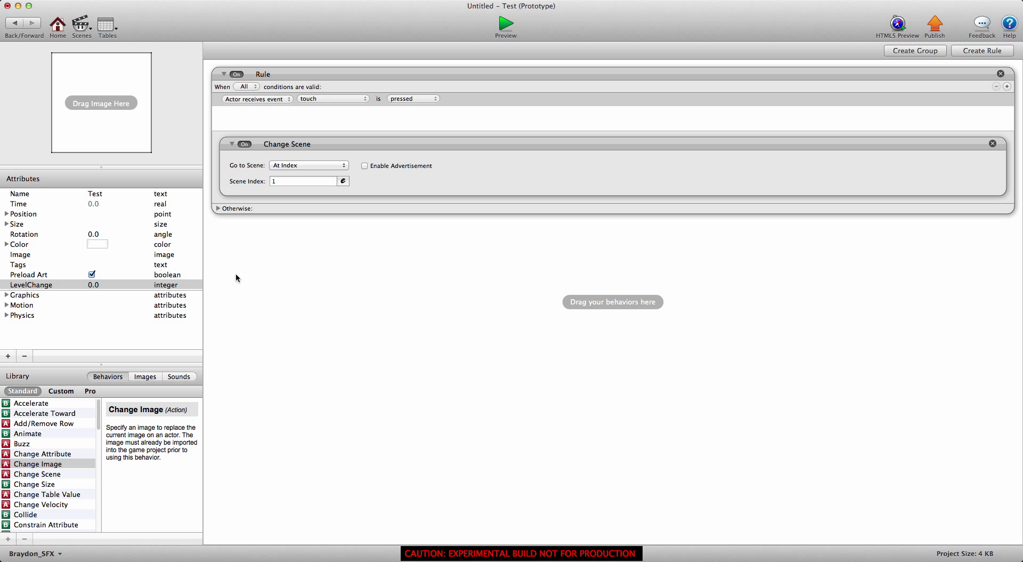
double_click(96, 285)
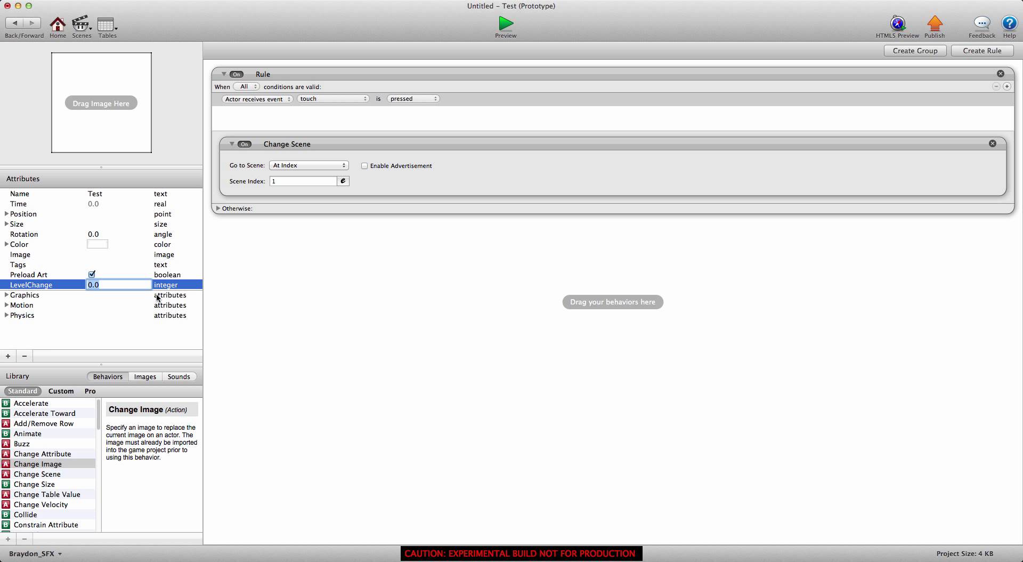
type("1")
key("Return")
left_click(234, 298)
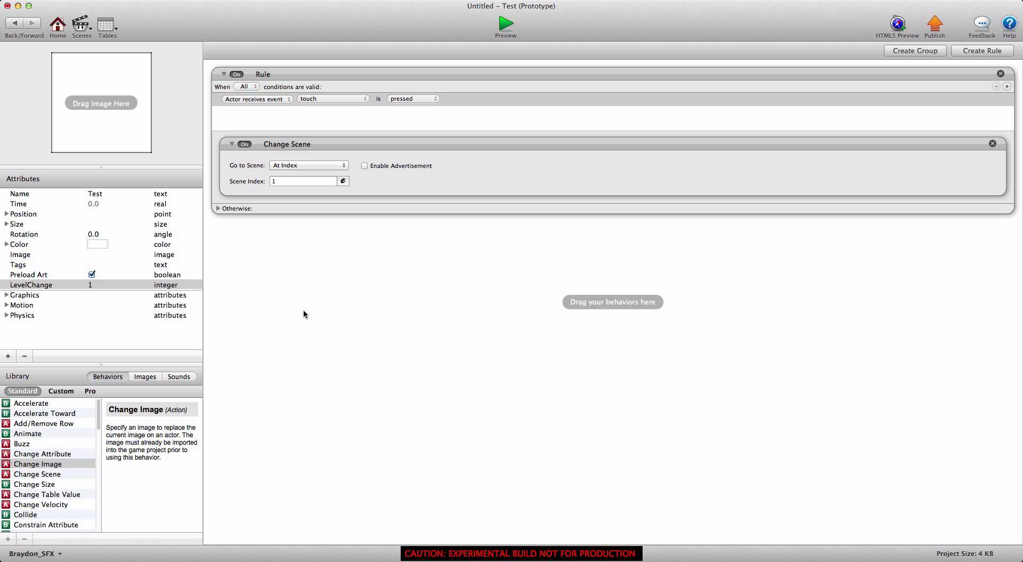
Set the Change Scene index expression to self.LevelChange.
left_click(344, 181)
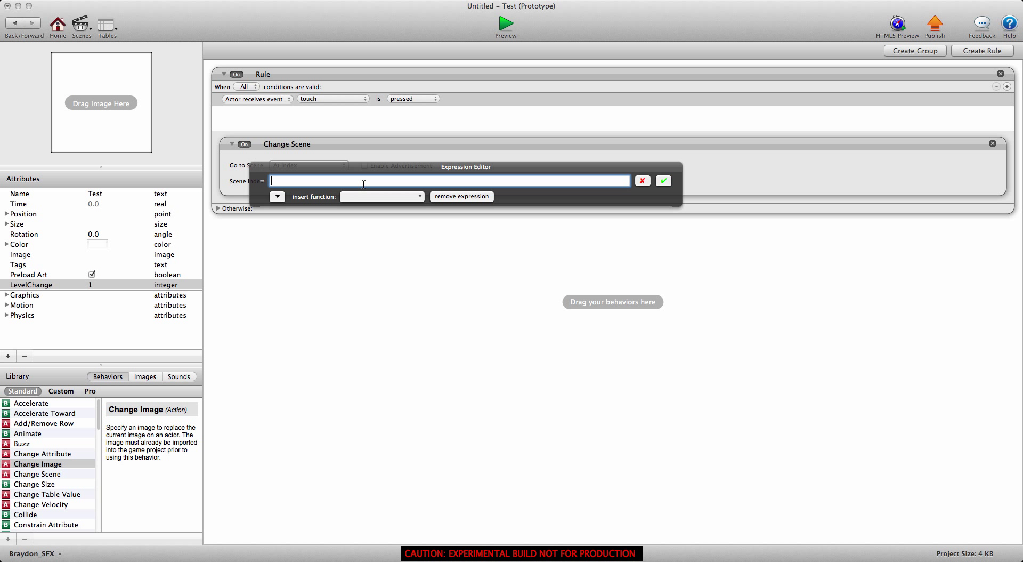
left_click(252, 174)
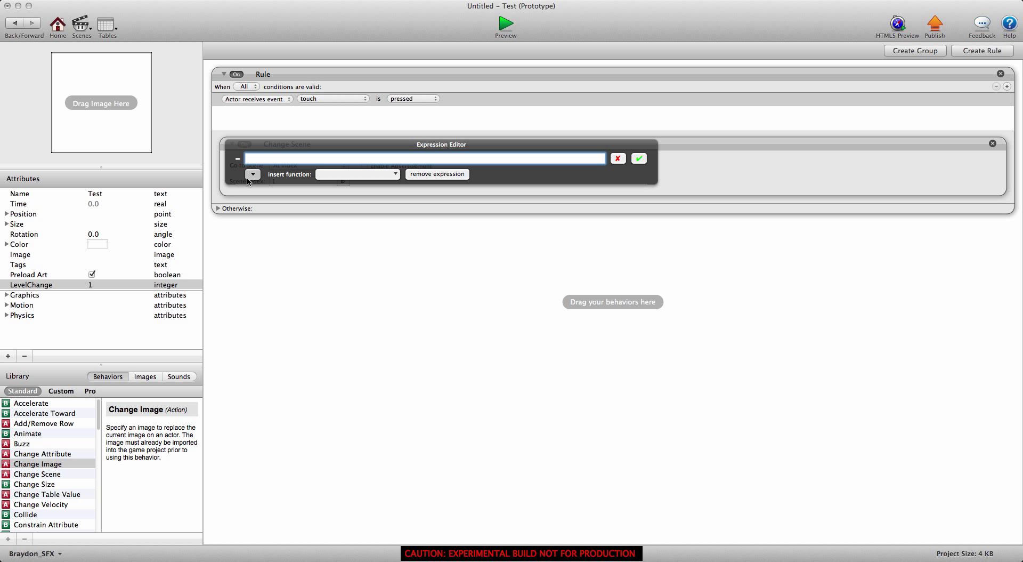
left_click(250, 206)
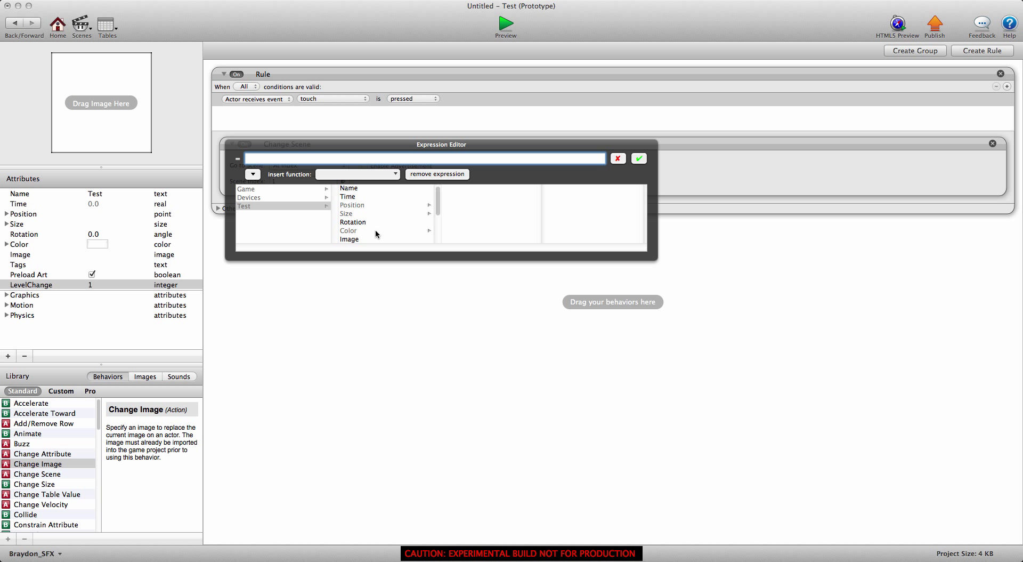
scroll(377, 230, "down", 3)
left_click(371, 214)
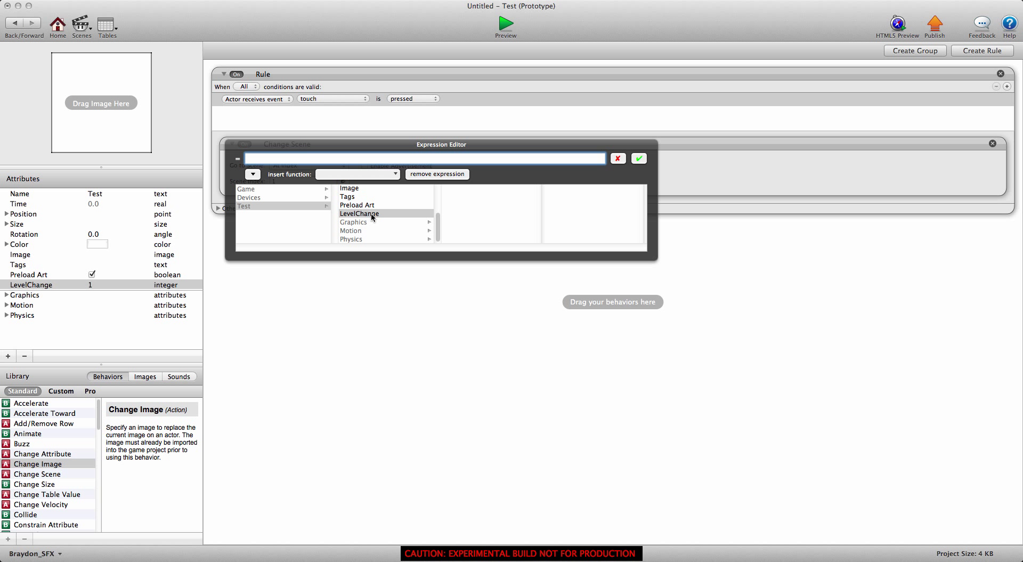
double_click(371, 215)
left_click(639, 158)
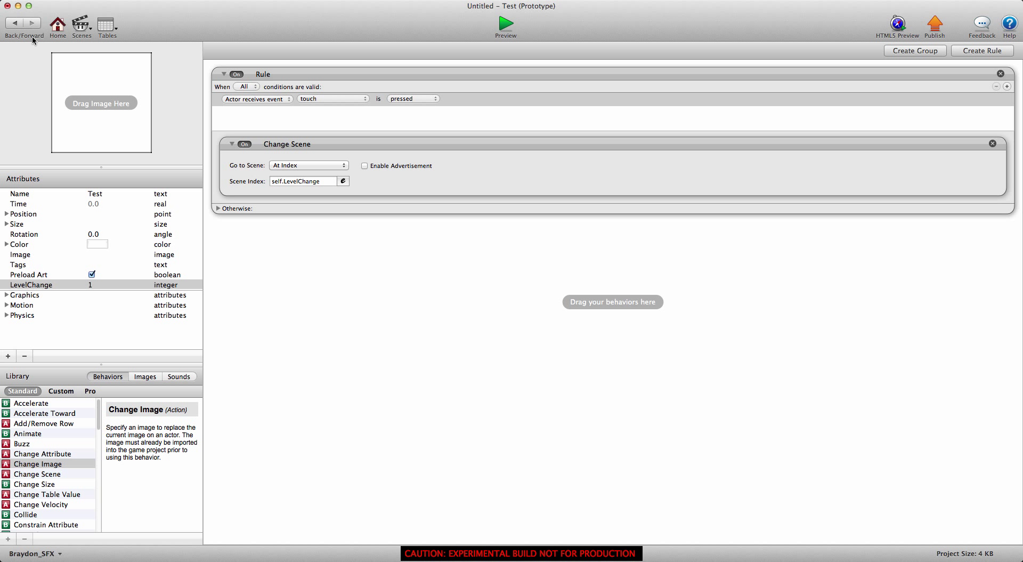
Place the Test actor as a bar across the top of the Initial Scene, preview it, then return home.
left_click(15, 23)
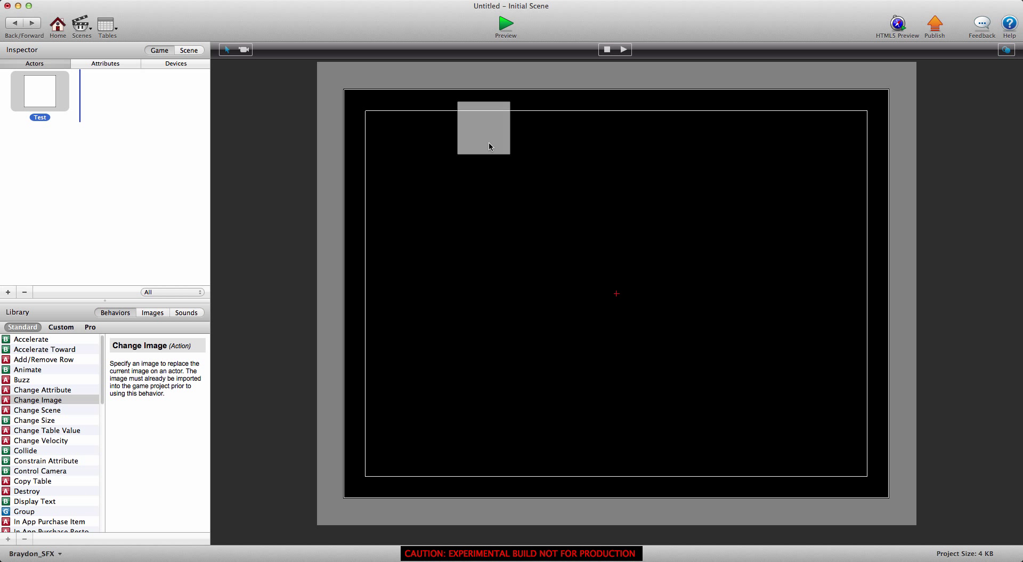
left_click_drag(489, 145, 400, 157)
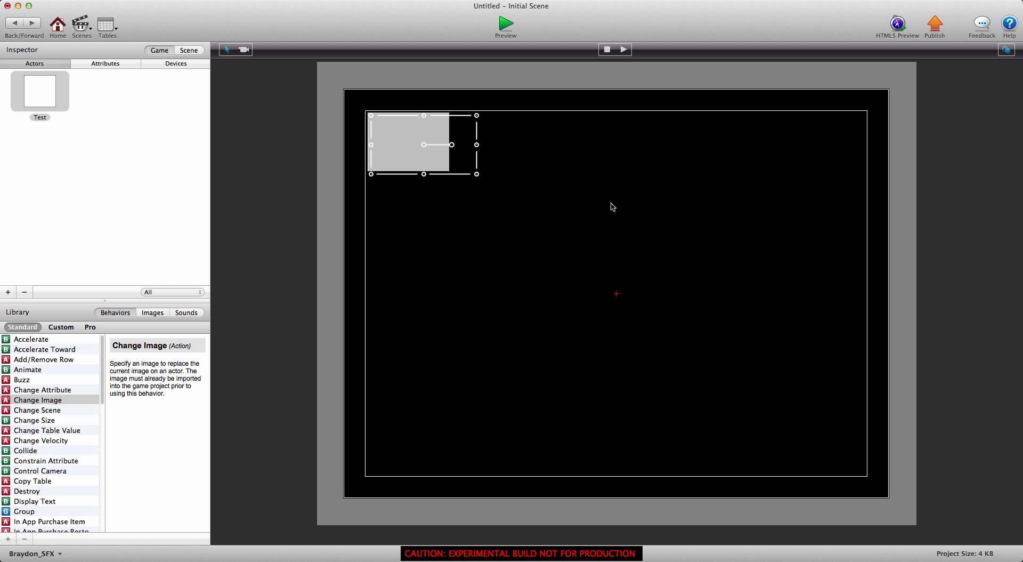
left_click(568, 89)
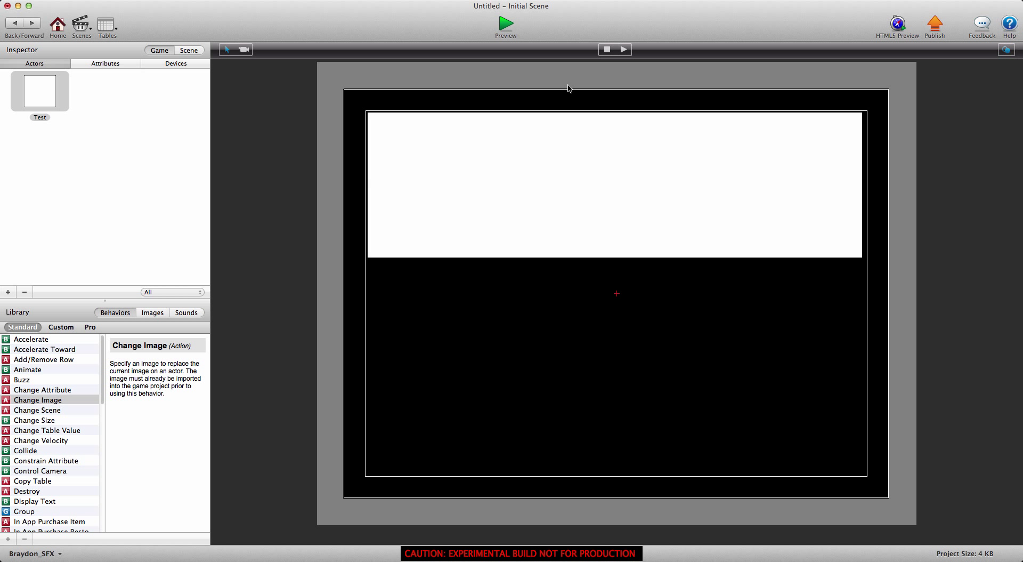
left_click(506, 27)
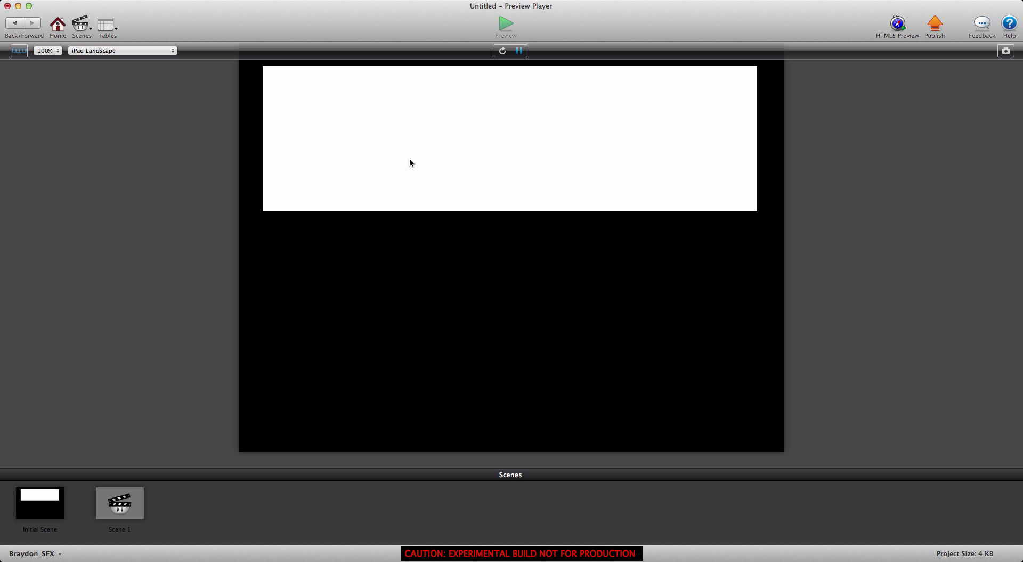
left_click(58, 24)
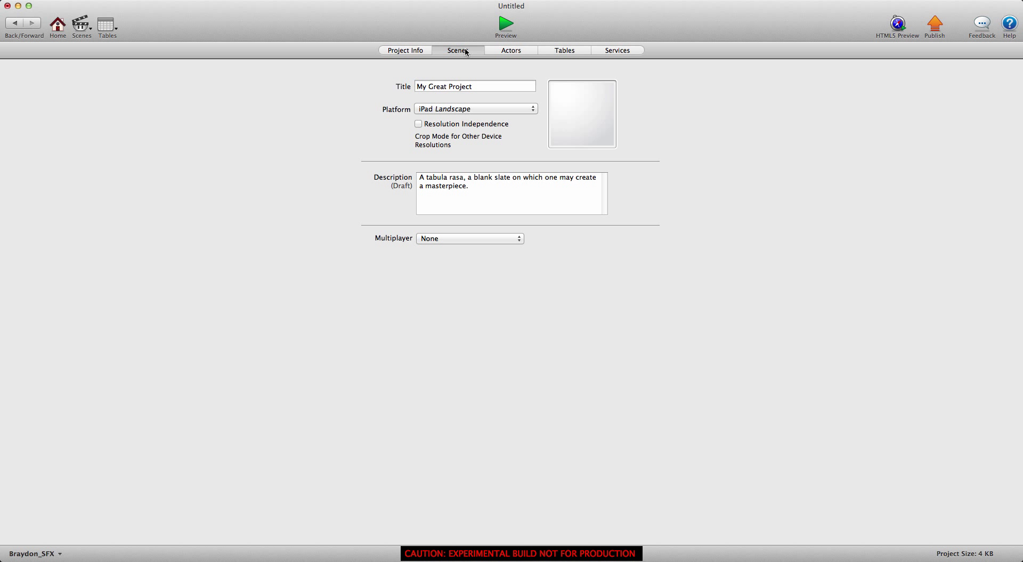
Rename Scene 1 to LevelOne on the Scenes tab.
left_click(458, 50)
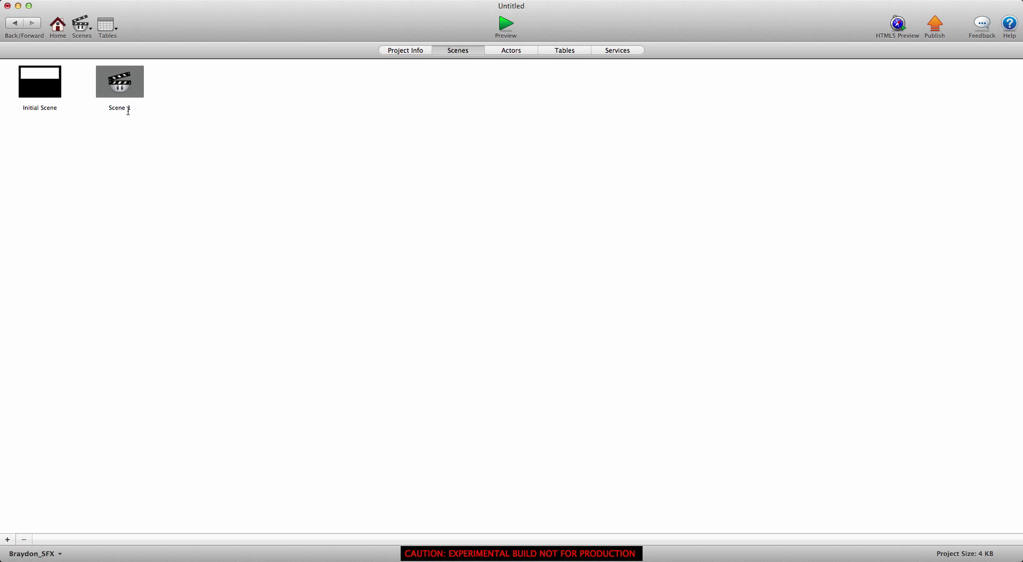
left_click(51, 94)
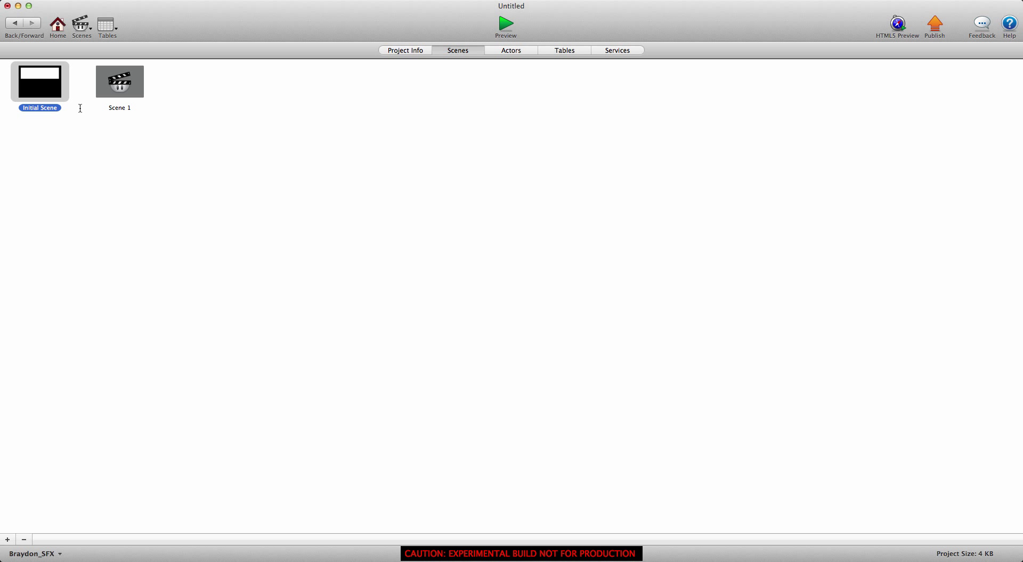
left_click(106, 143)
left_click(128, 84)
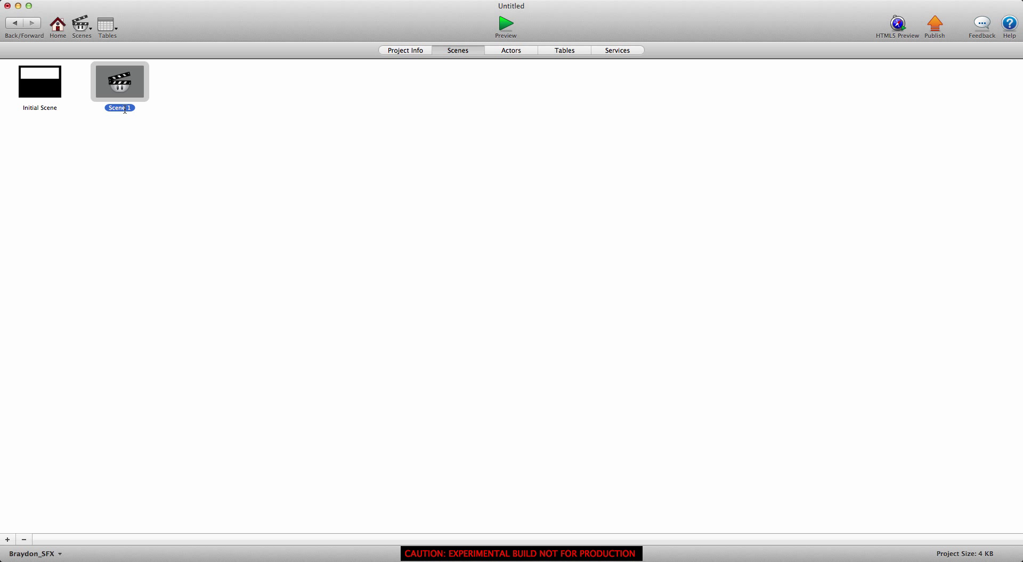
left_click(134, 108)
type("LevelOne")
left_click(167, 185)
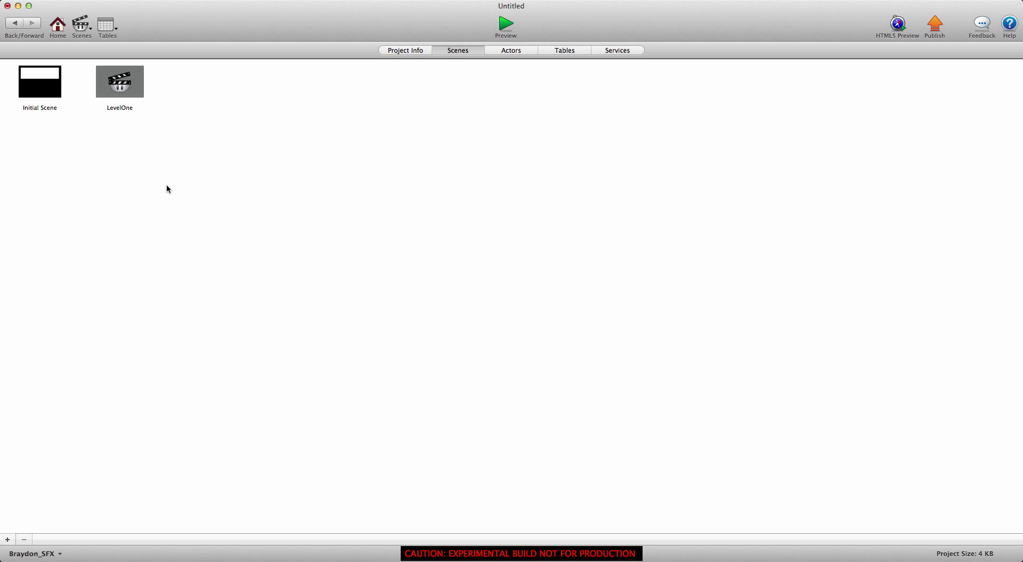
Open the Initial Scene and then the Test actor's prototype editor.
left_click(46, 73)
double_click(45, 74)
double_click(36, 89)
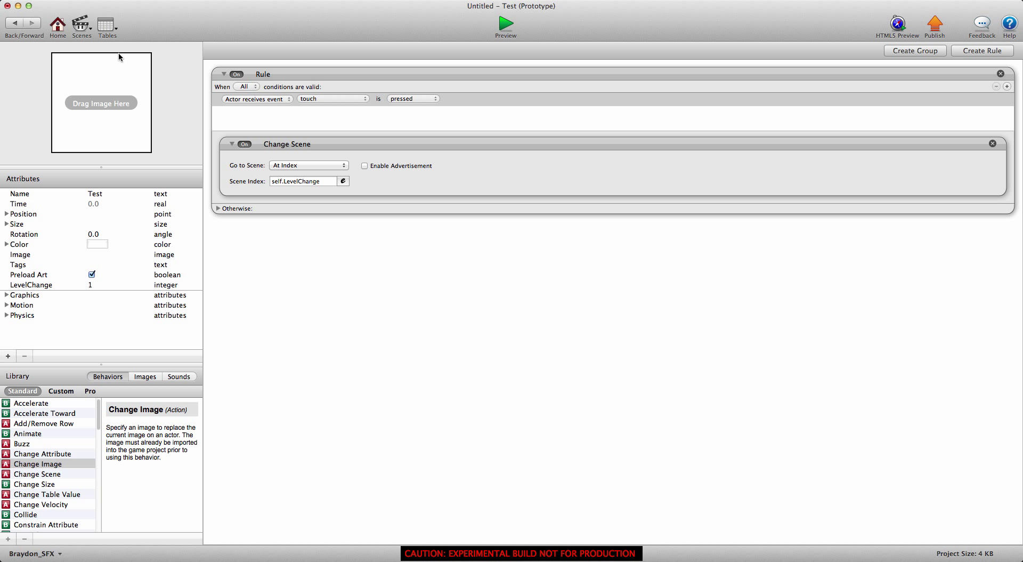
Set LevelChange to 2, preview, and tap the white bar to confirm it jumps to LevelOne.
double_click(91, 285)
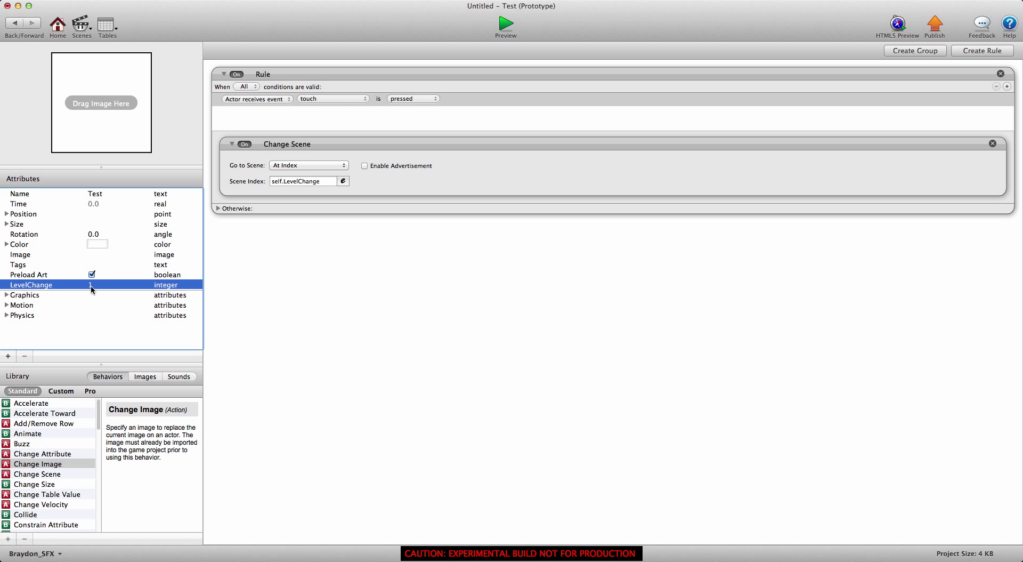
type("2")
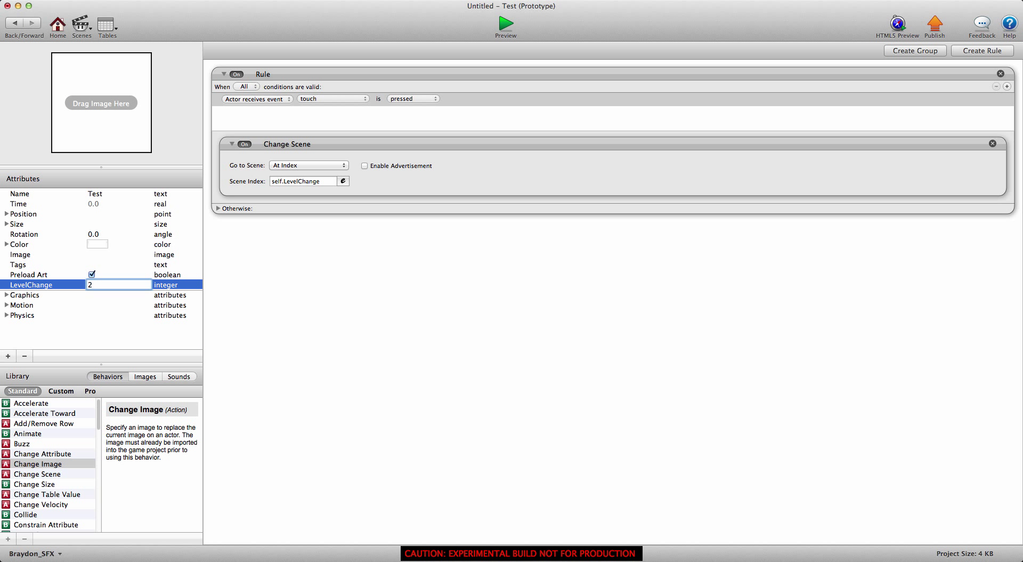
left_click(506, 23)
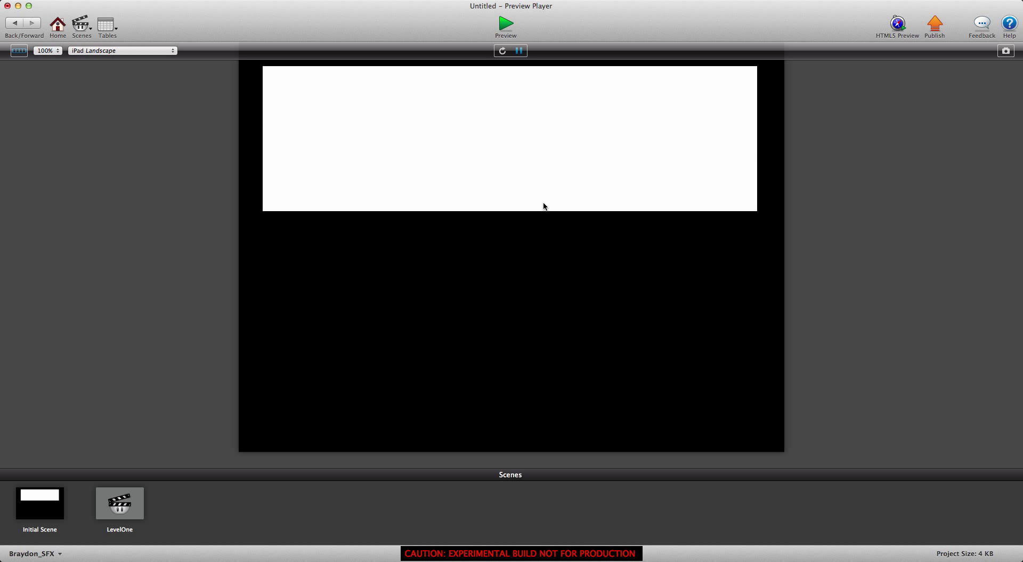
left_click(507, 152)
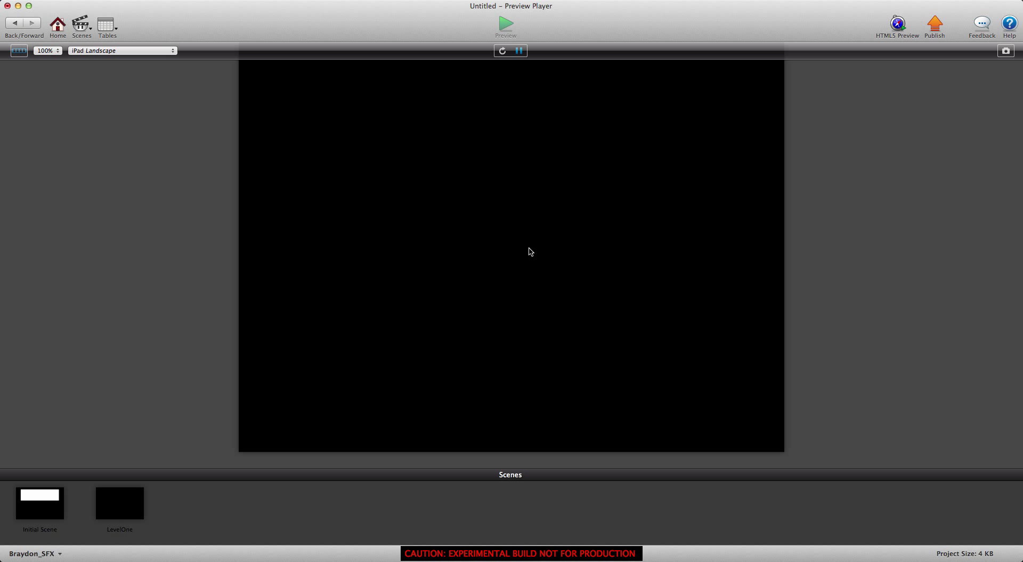
mouse_move(114, 504)
left_click(15, 24)
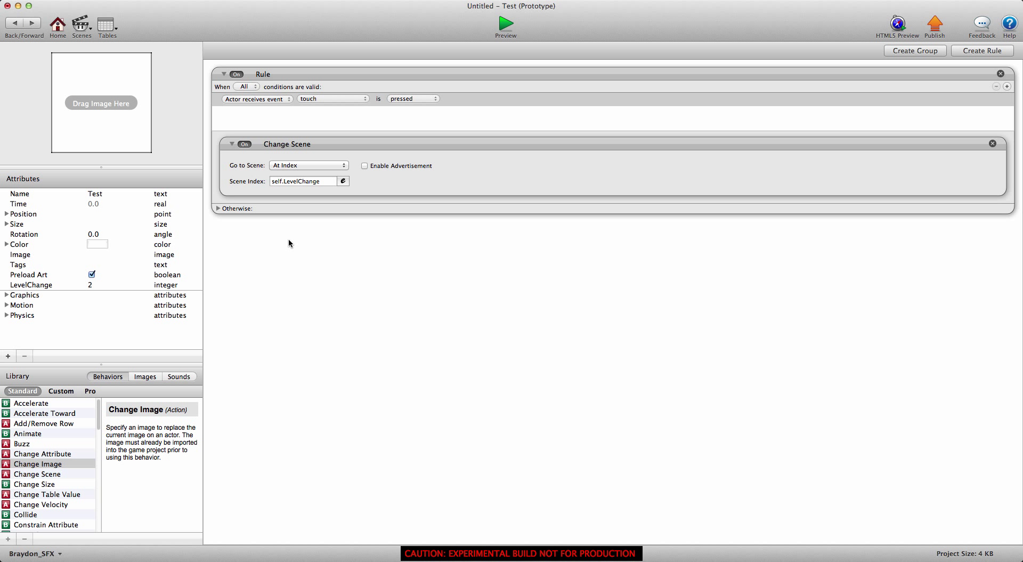
Return to the project overview and show the scene list with Initial Scene and LevelOne.
left_click(55, 31)
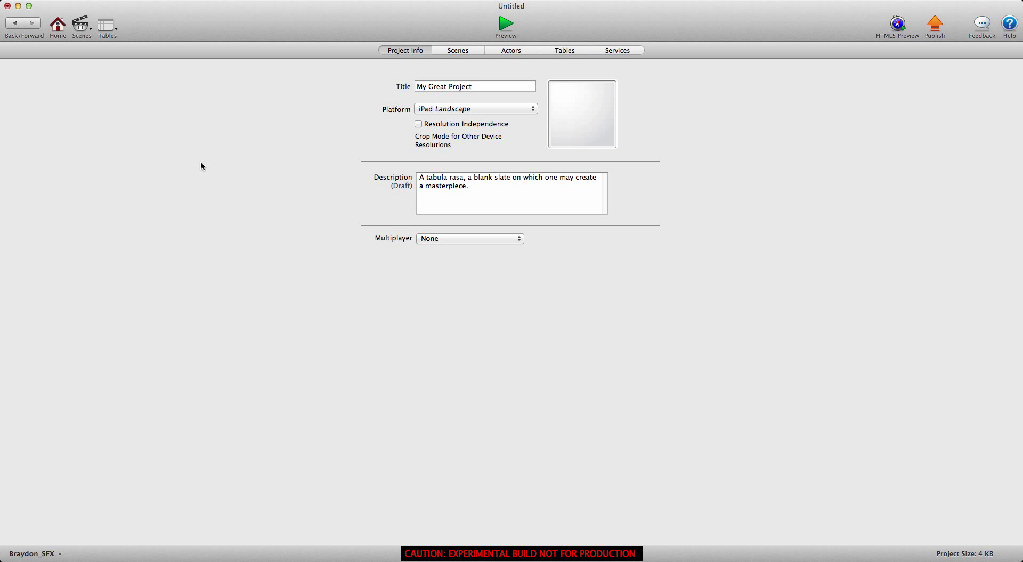
left_click(458, 51)
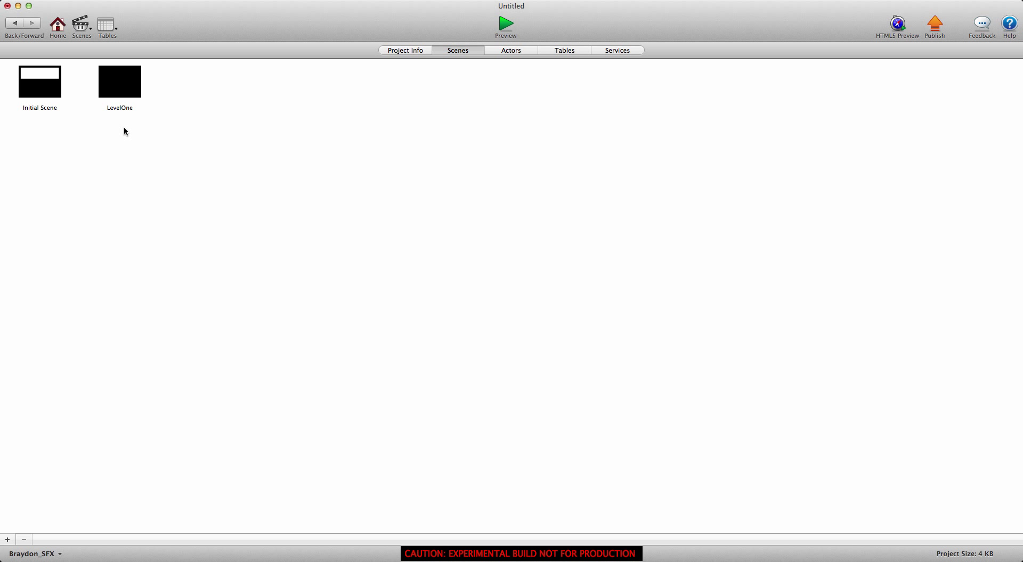
Add five new scenes to the project.
left_click(11, 538)
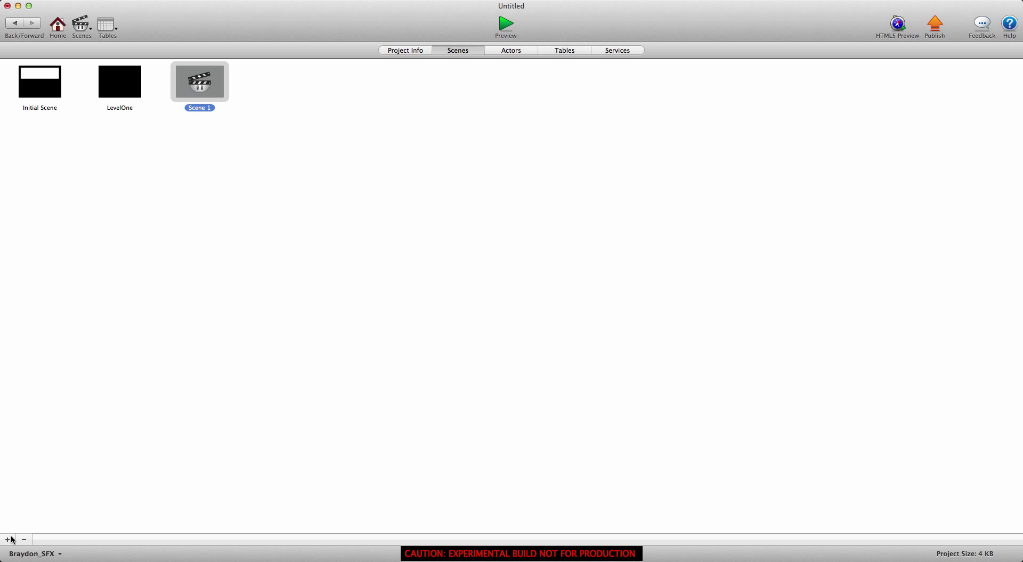
left_click(10, 539)
left_click(11, 539)
left_click(10, 538)
left_click(10, 539)
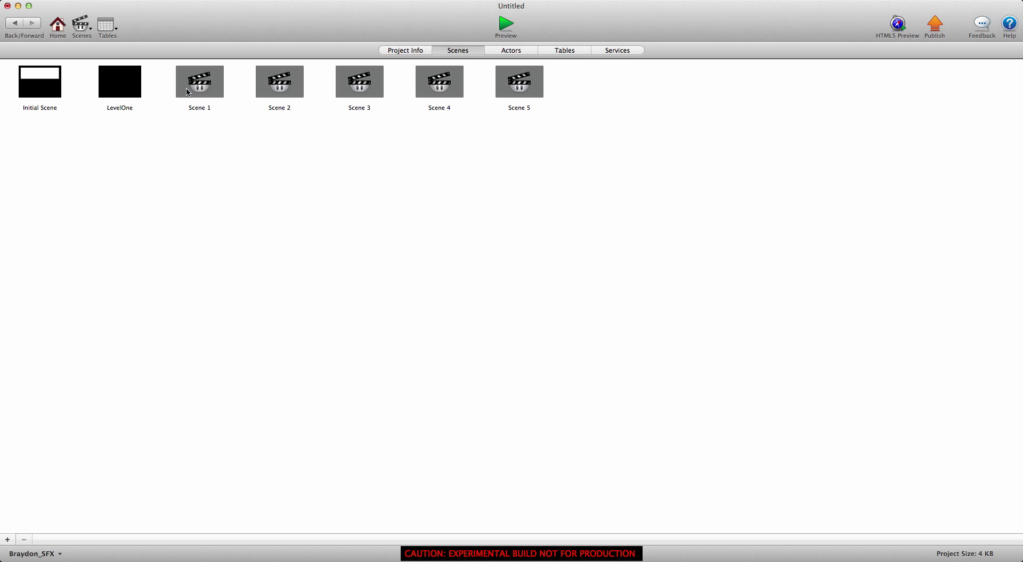
Rename the Initial Scene to LevelSelect.
left_click(56, 108)
left_click(61, 108)
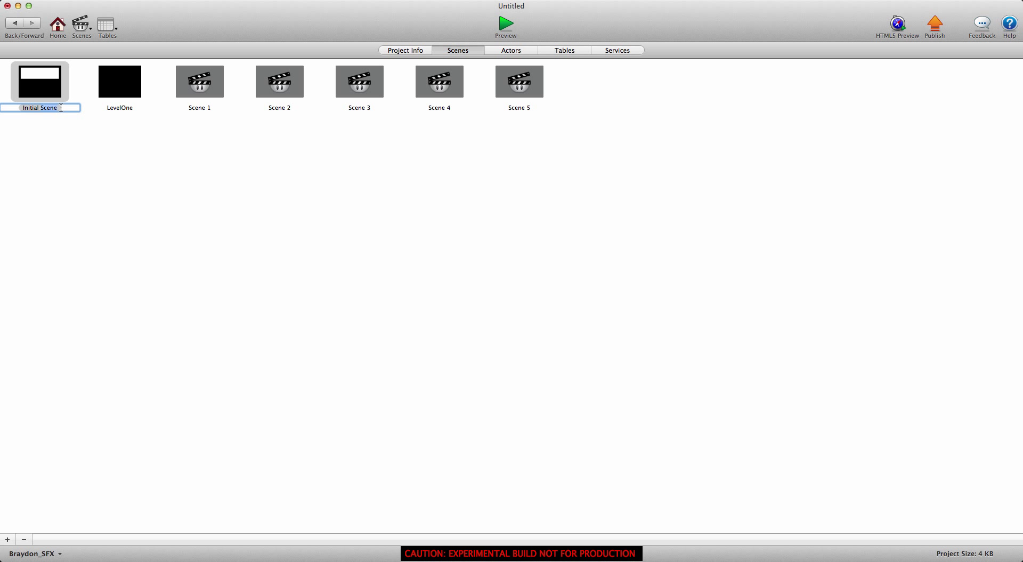
type("LevelSelect")
left_click(128, 156)
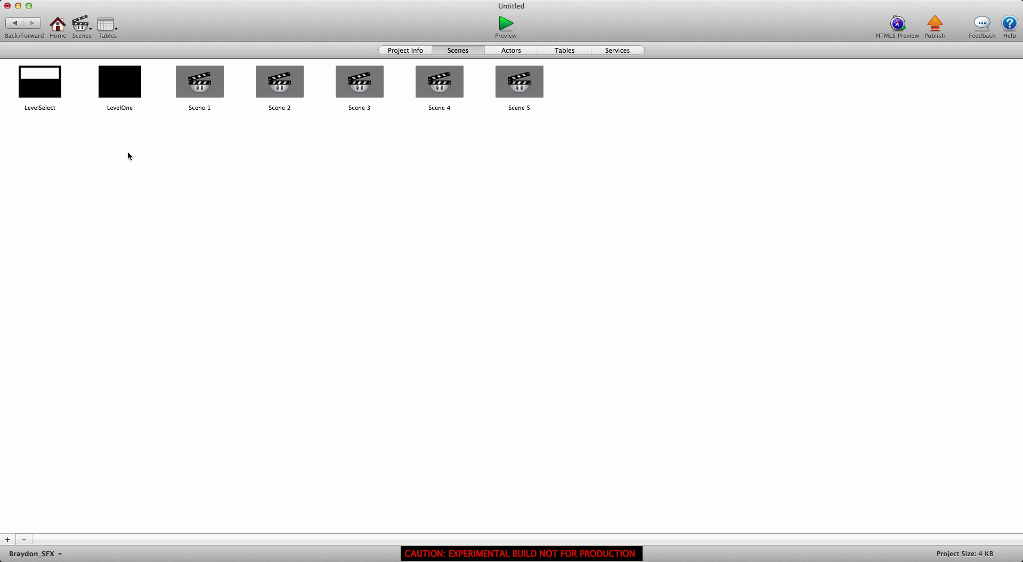
Rename the new scenes to LevelTwo, LevelThree, 1, 2 and 3.
left_click(128, 90)
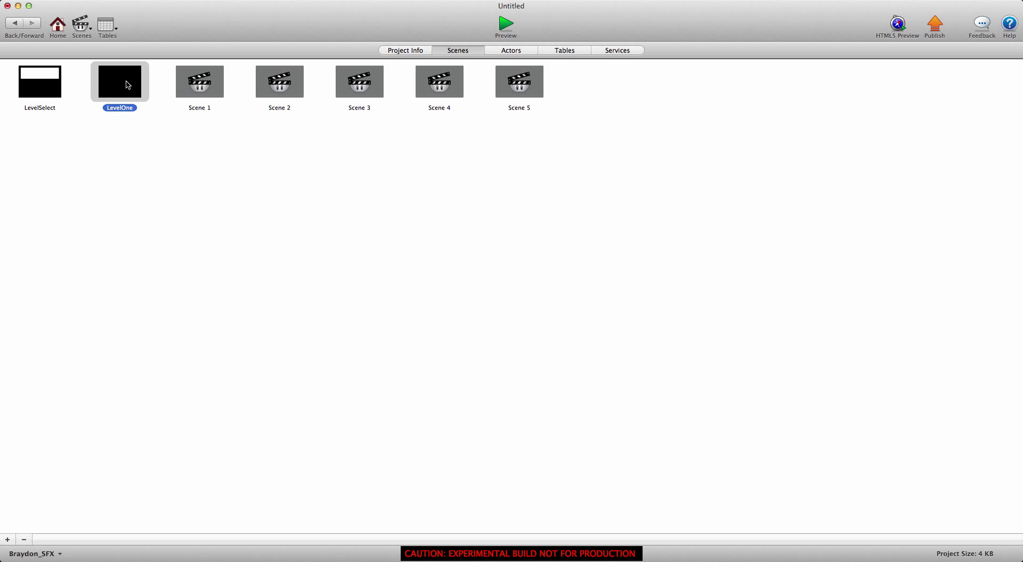
left_click(219, 105)
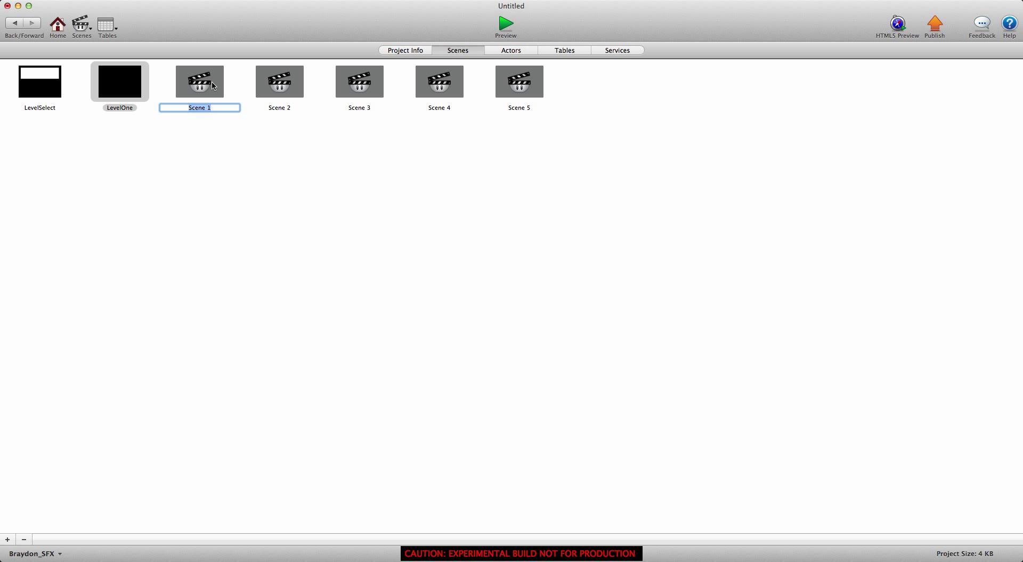
type("LevelTwo")
left_click(295, 108)
type("LevelThree")
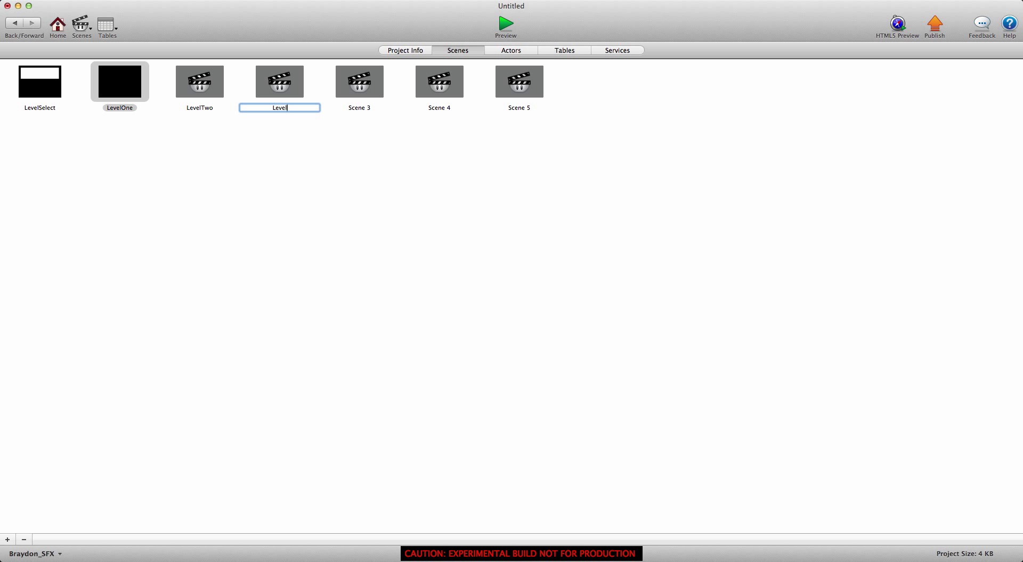
left_click(371, 108)
type("1")
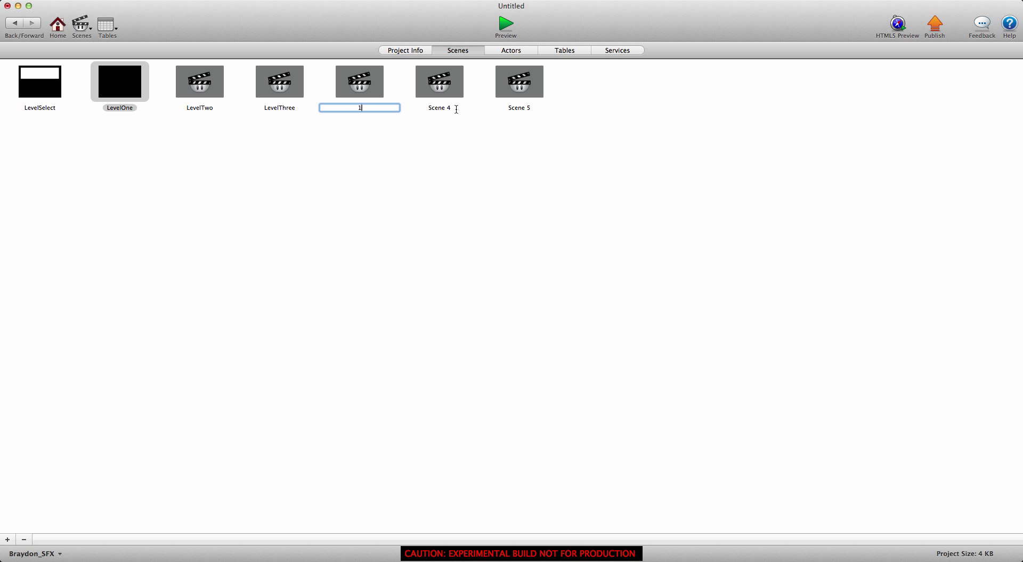
left_click(456, 108)
type("2")
left_click(535, 108)
type("3")
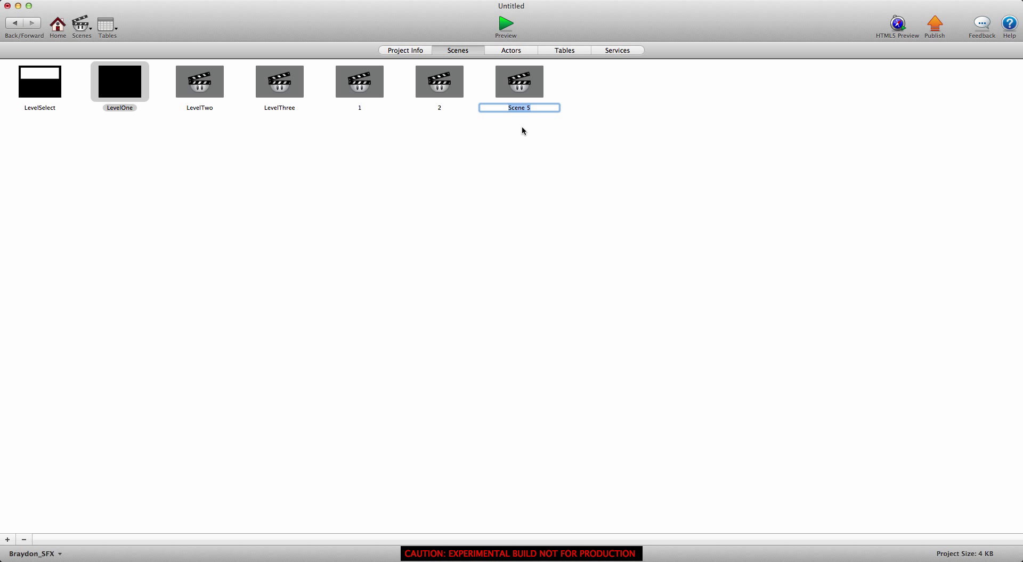
left_click(496, 191)
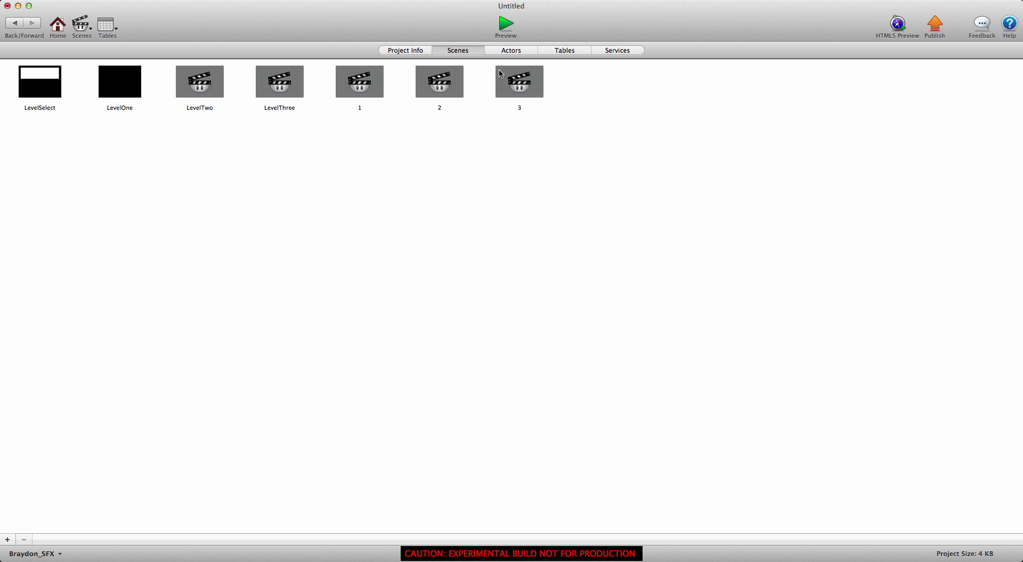
Add two new tables on the Tables tab.
left_click(570, 53)
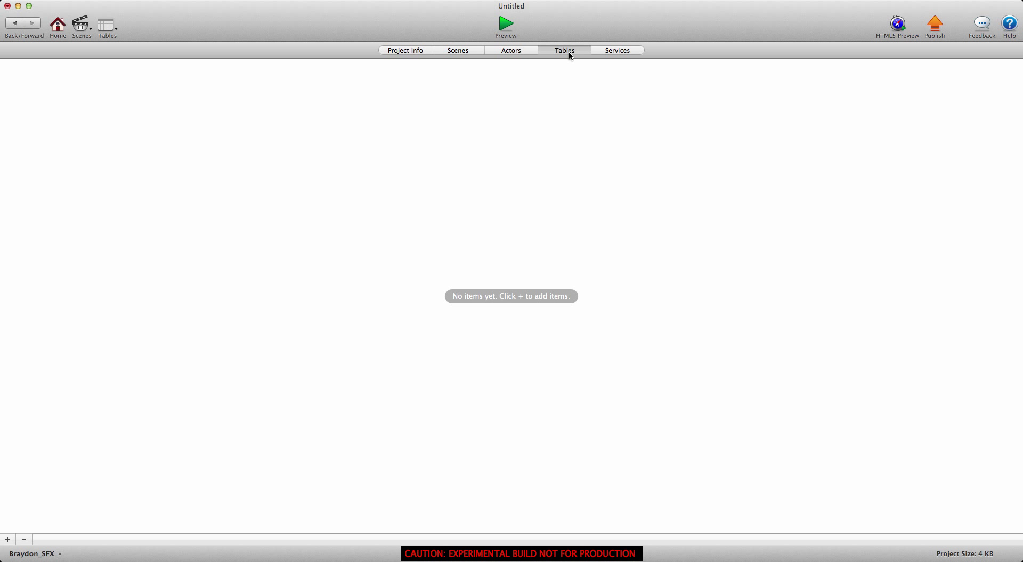
left_click(7, 539)
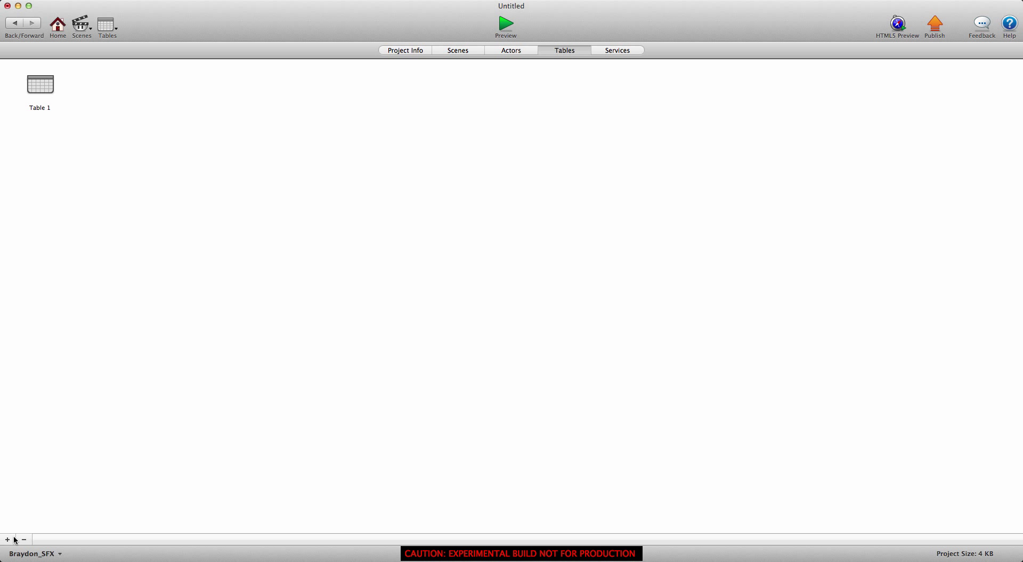
left_click(8, 539)
Name the tables M1SceneNames and M2SceneNames, then open M1SceneNames in the Table Editor.
double_click(57, 109)
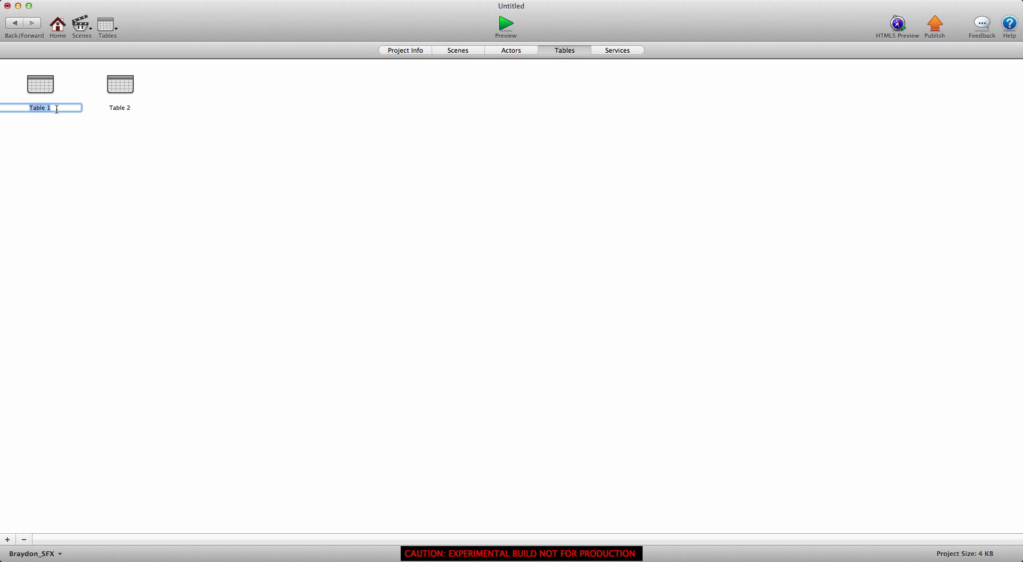
type("M1SceneNames")
key("Tab")
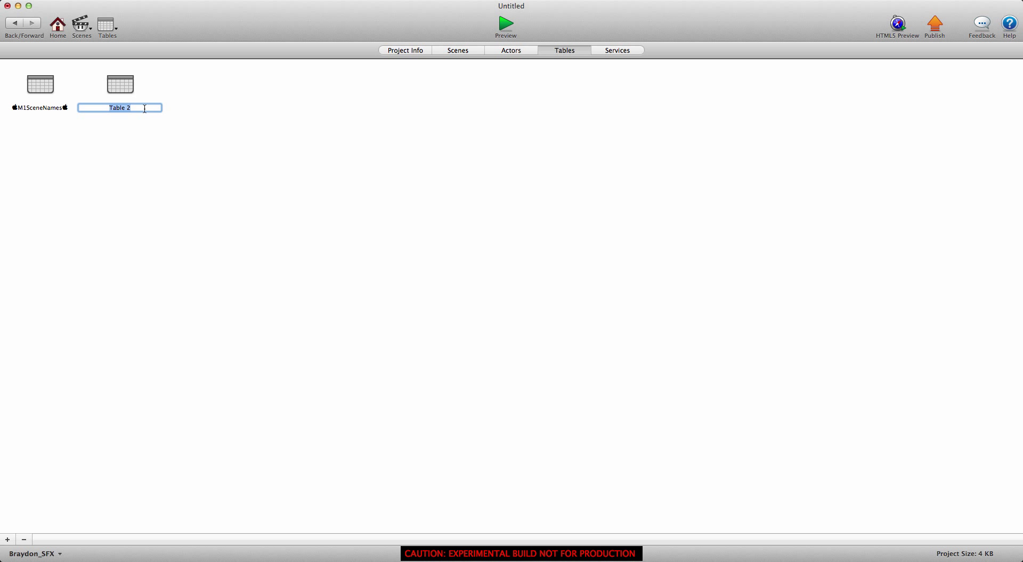
type("M2SceneNames")
left_click(134, 248)
double_click(44, 86)
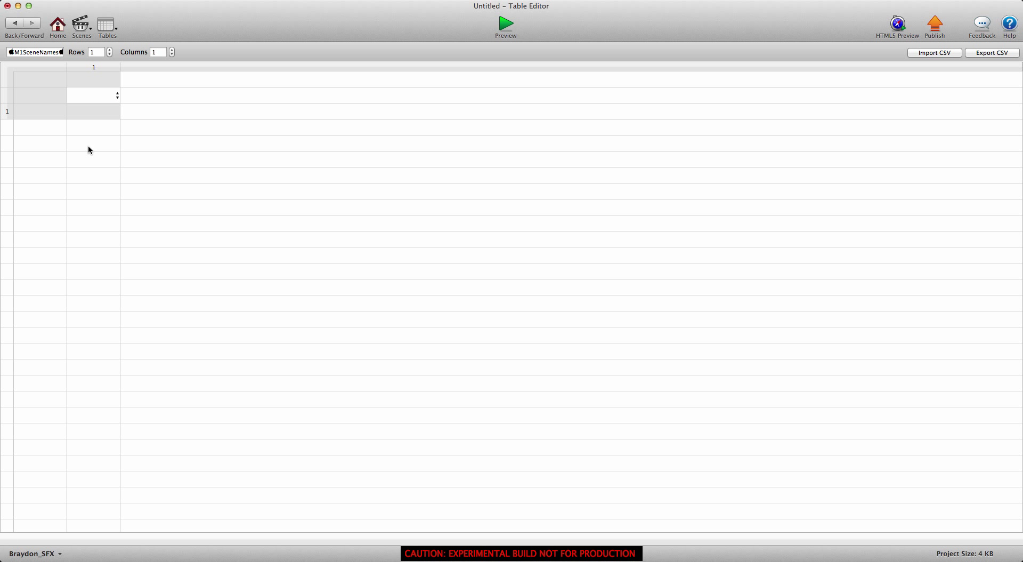
Give M1SceneNames 7 rows with a Text column, entering LevelSelect in row 1.
left_click(88, 52)
type("7")
key("Return")
left_click(108, 95)
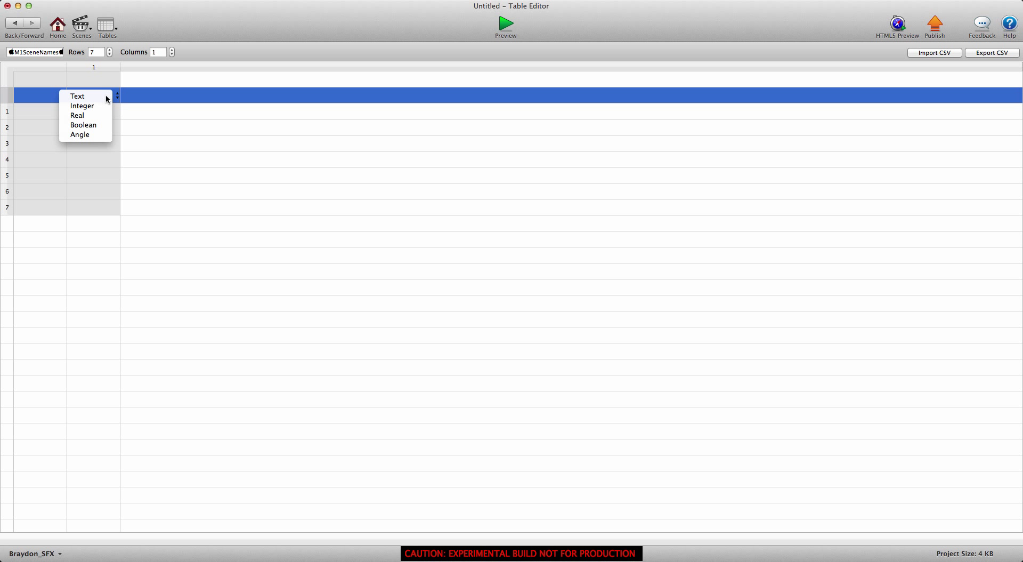
left_click(107, 96)
double_click(103, 115)
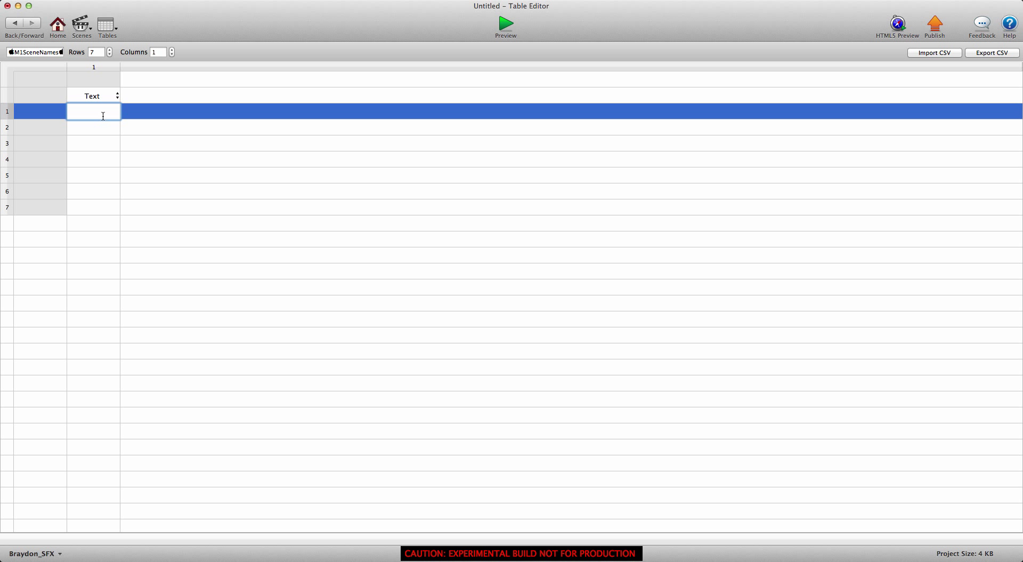
type("LevelSelect")
key("Return")
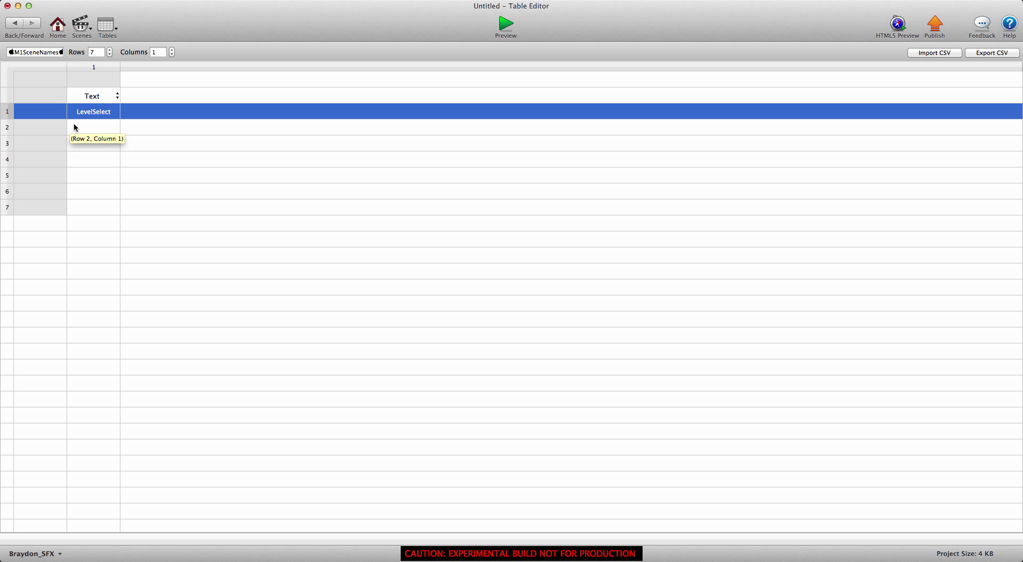
Enter LevelOne, LevelTwo and LevelThree in rows 2–4 of the table.
double_click(92, 126)
type("LevelOne")
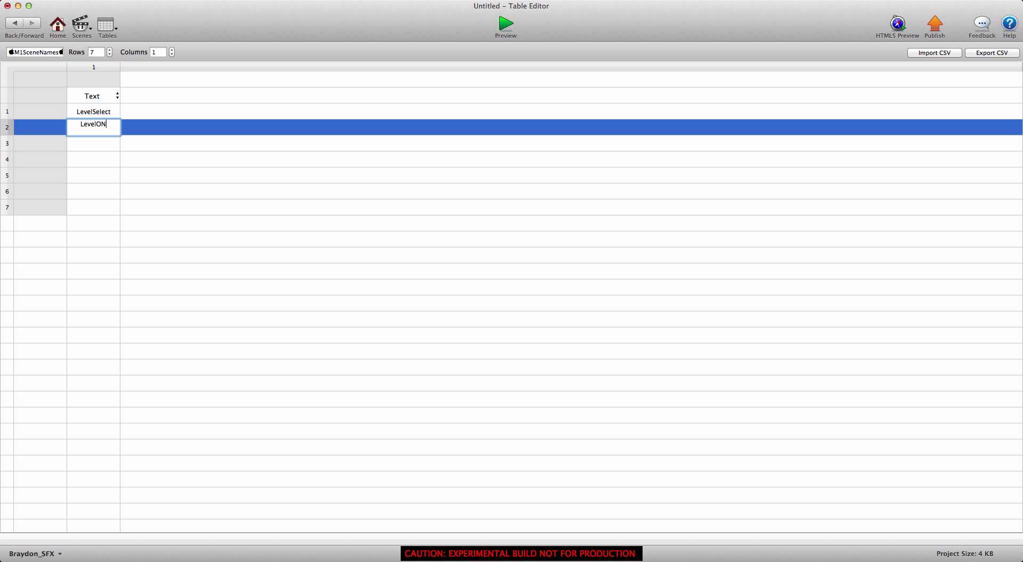
key("BackSpace")
type("e")
key("Return")
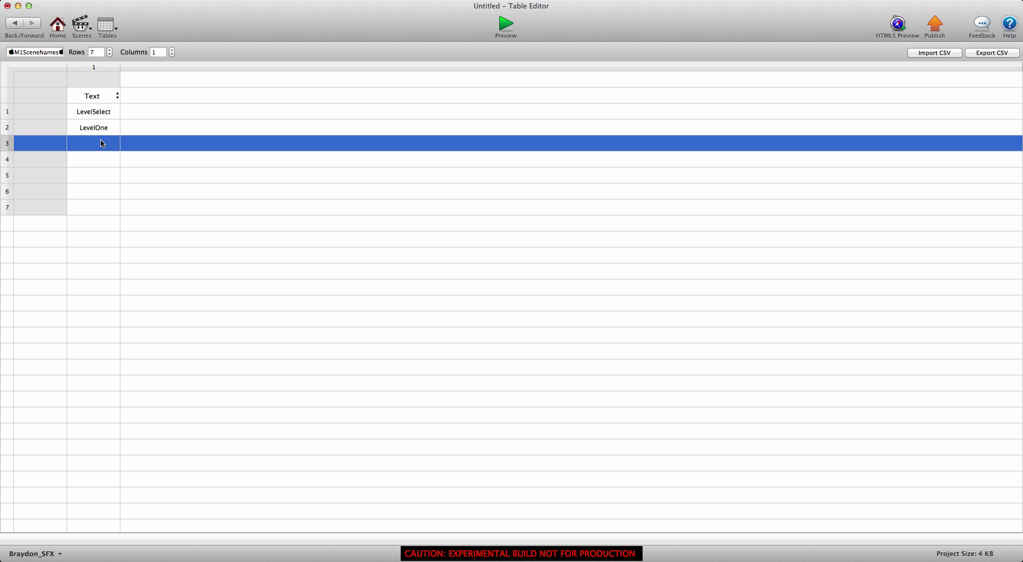
type("LevelTwo")
key("Return")
double_click(96, 159)
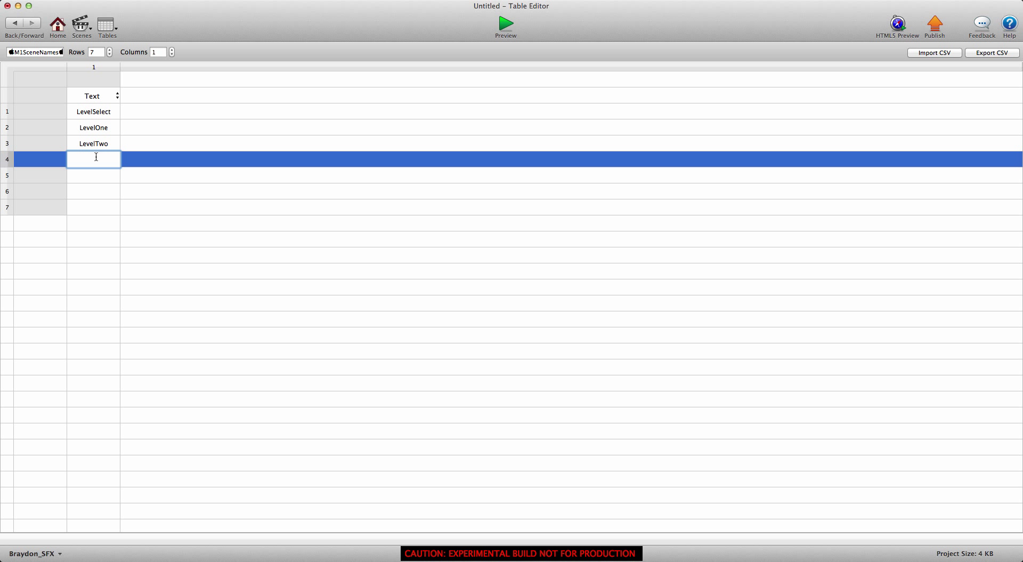
type("LevelThree")
key("Return")
Check the four scene-name entries, then go back to the project's Scenes list.
left_click(140, 231)
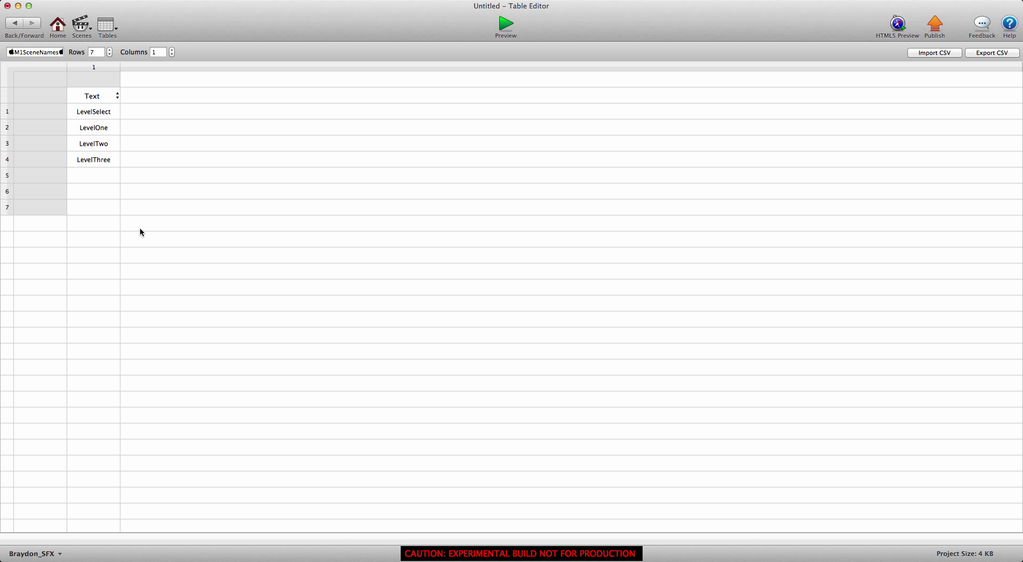
left_click(91, 110)
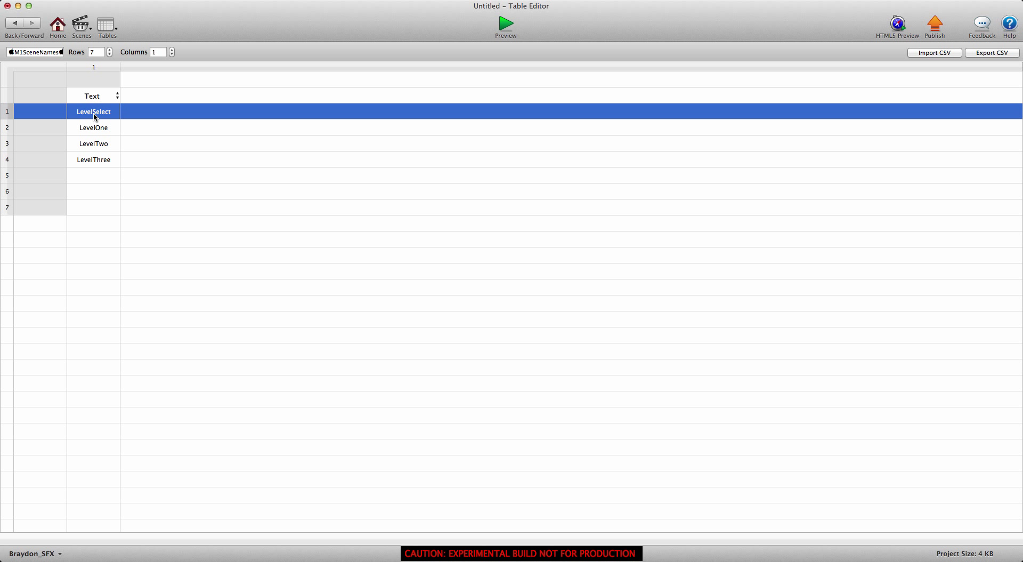
left_click(100, 131)
left_click(104, 144)
left_click(104, 161)
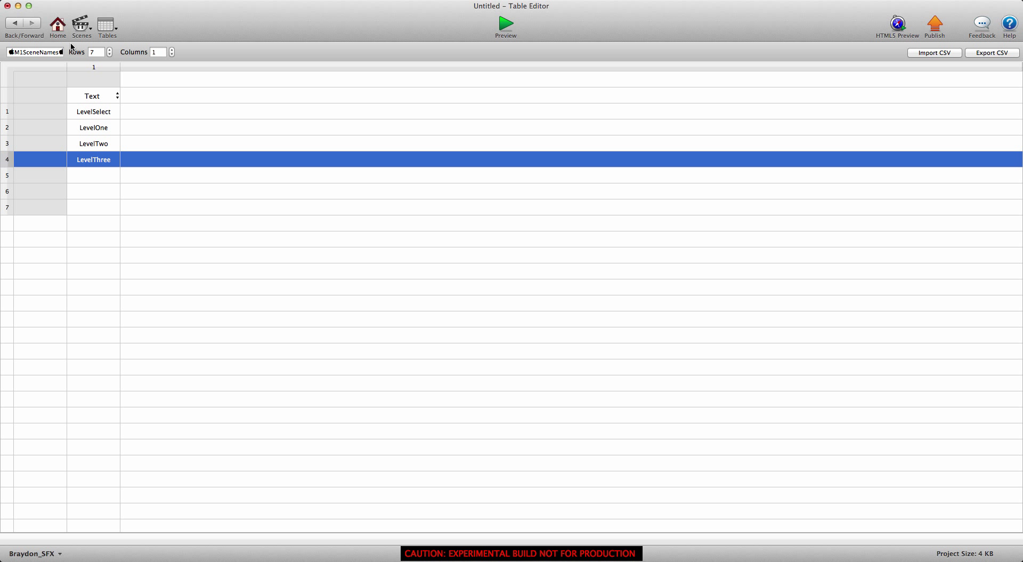
left_click(57, 25)
left_click(448, 52)
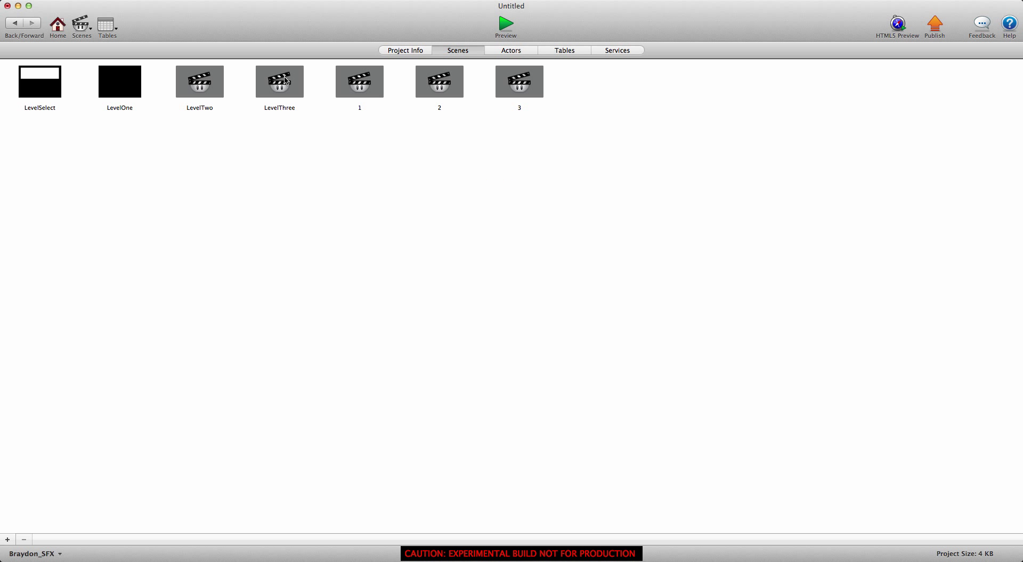
Check the LevelOne scene's exact name and open the M1SceneNames table.
double_click(135, 108)
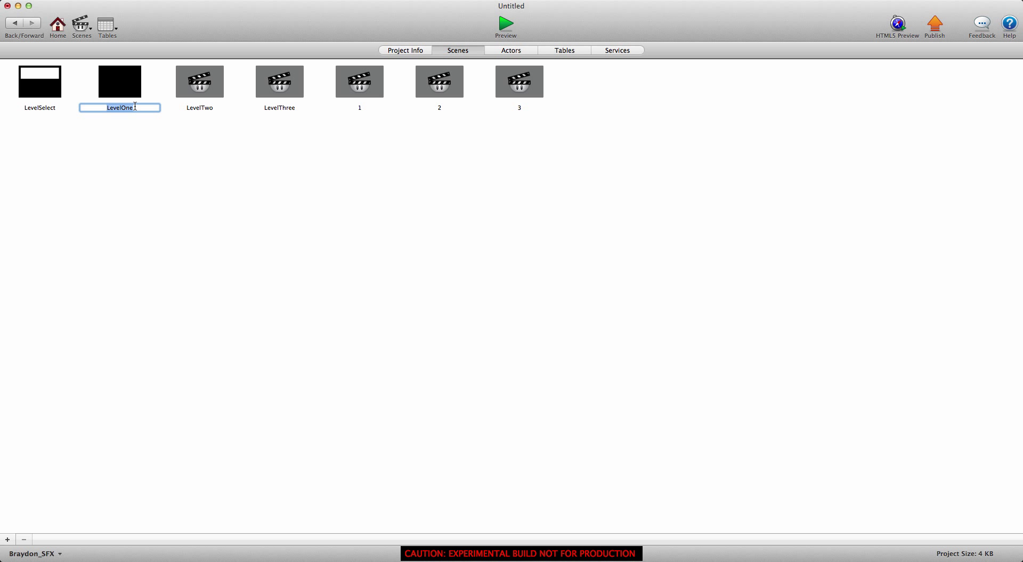
left_click(564, 50)
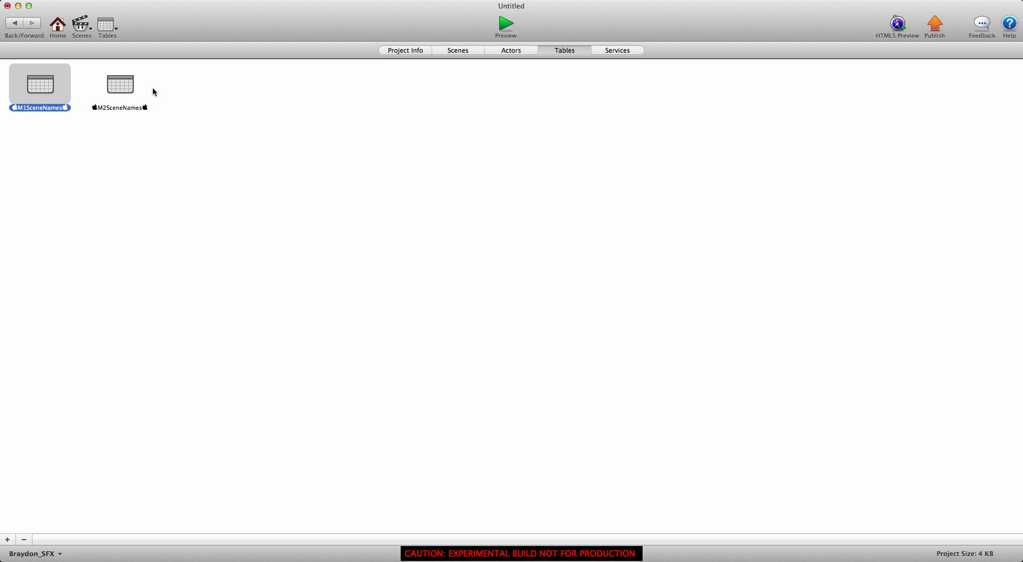
double_click(37, 85)
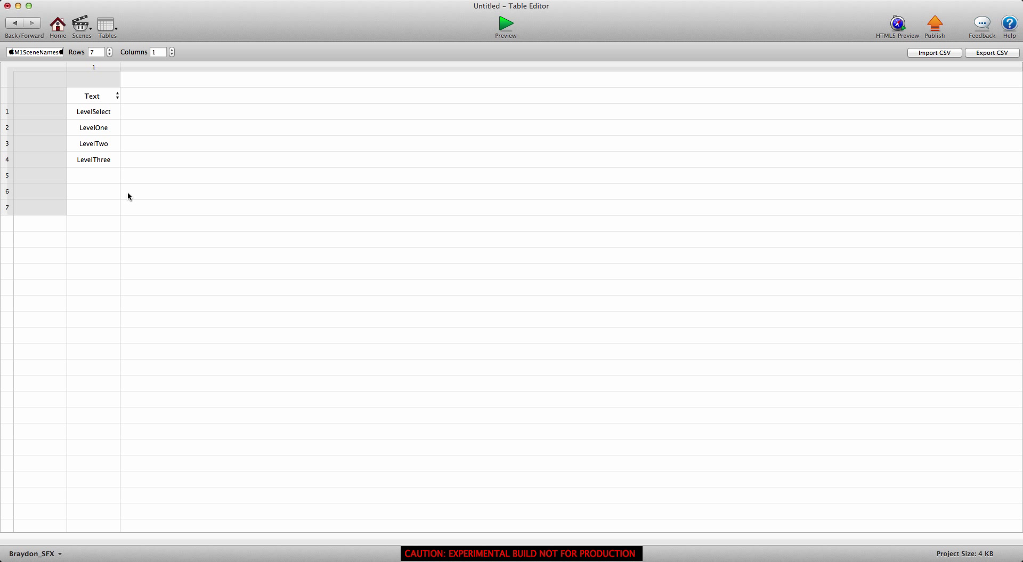
Put the placeholder asdf in rows 5–7 and go back to the Scenes list.
double_click(98, 178)
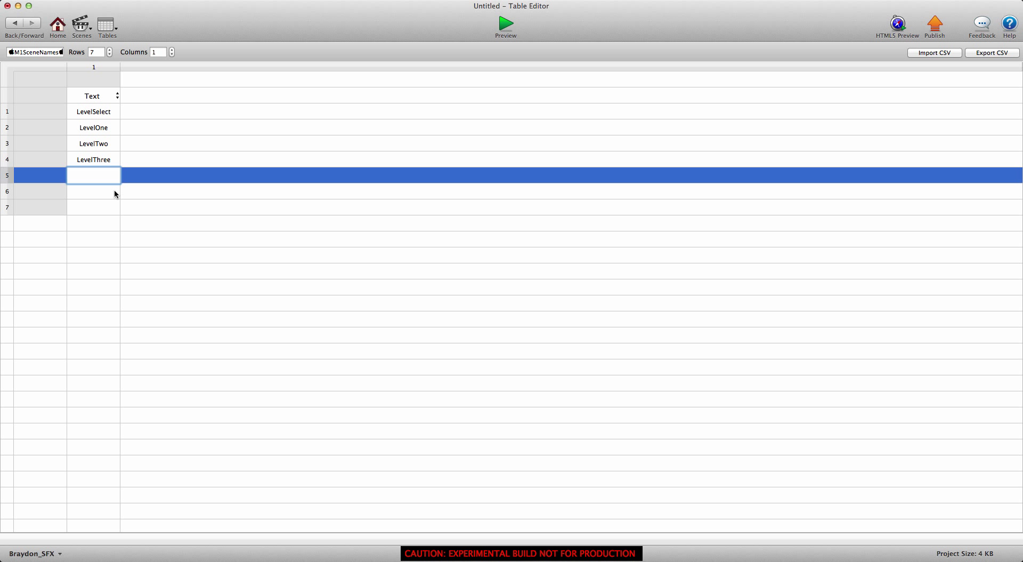
type("asdf")
double_click(88, 191)
type("asdf")
double_click(94, 205)
type("asdf")
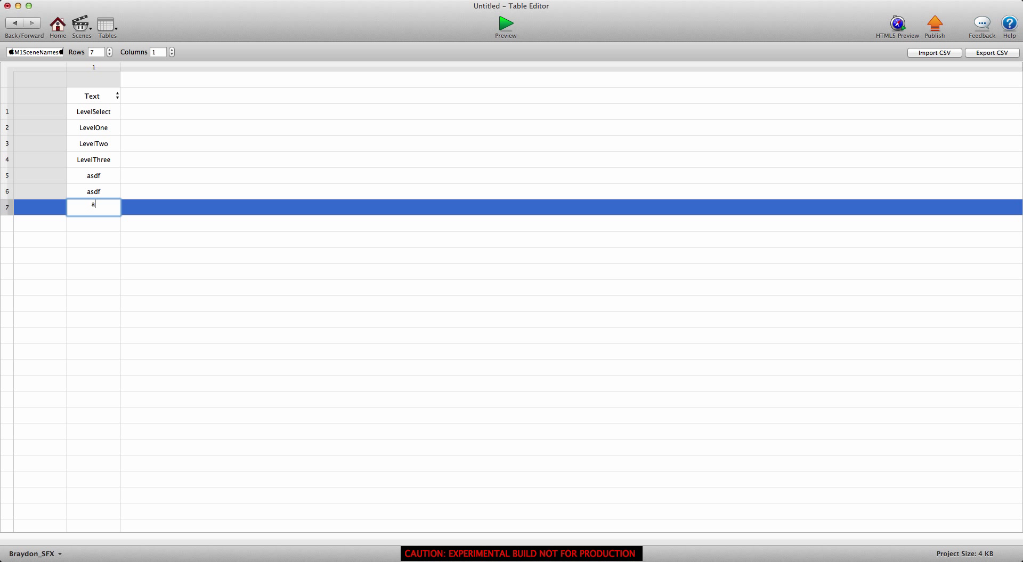
left_click(113, 263)
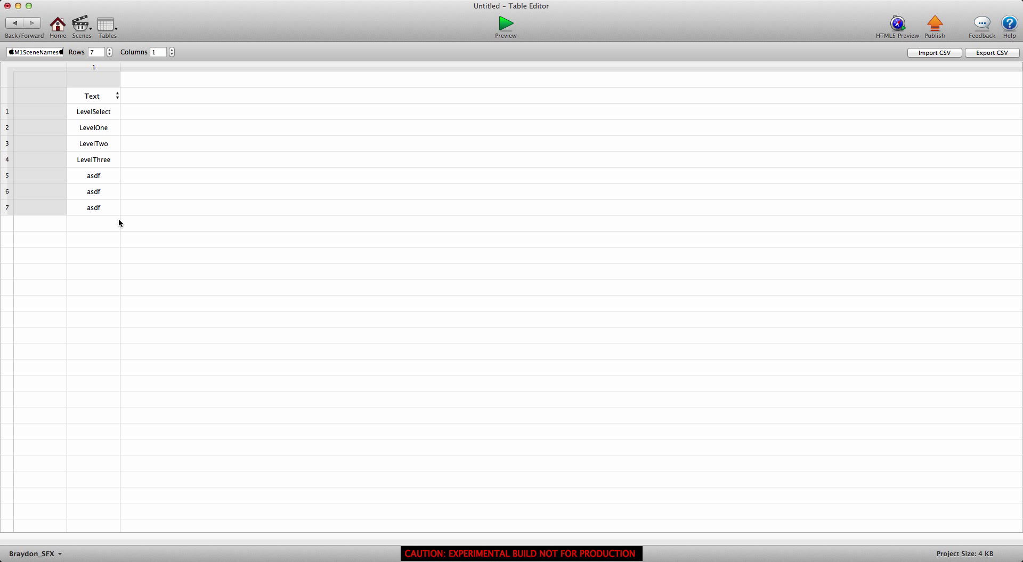
left_click(58, 25)
left_click(474, 50)
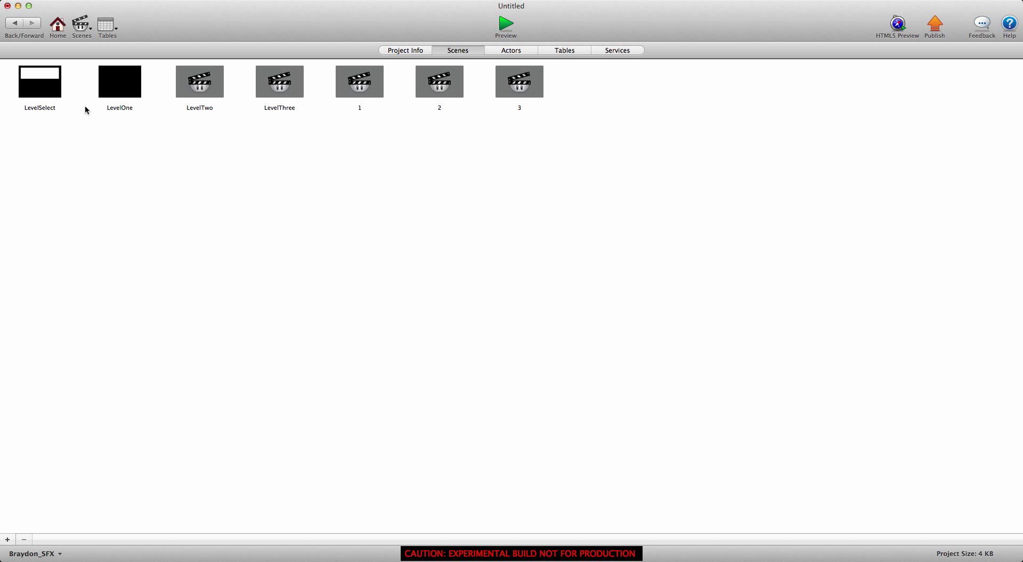
In the LevelSelect scene, delete the white rectangle and the Test actor.
double_click(54, 86)
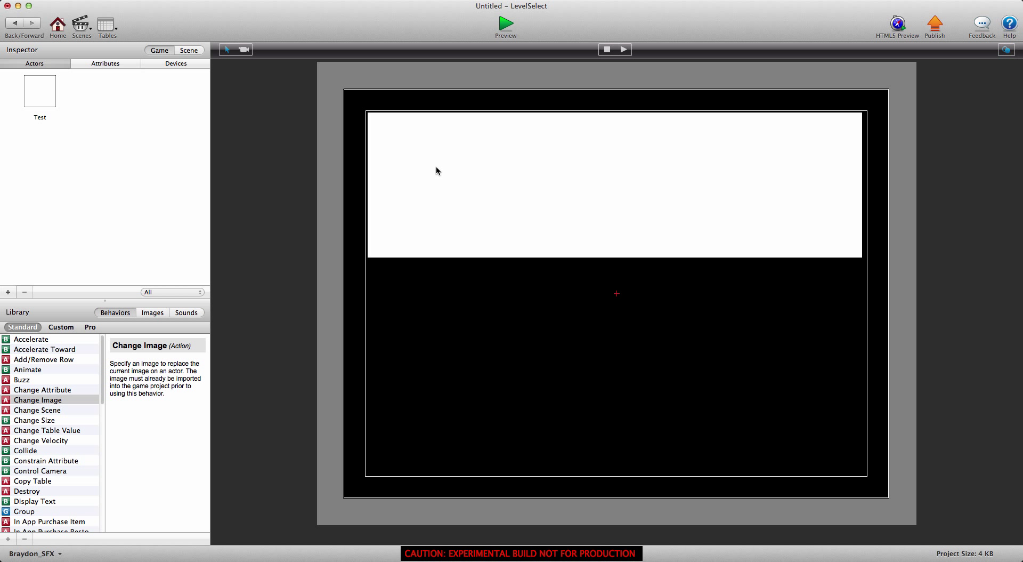
left_click(436, 165)
key("Delete")
left_click(44, 103)
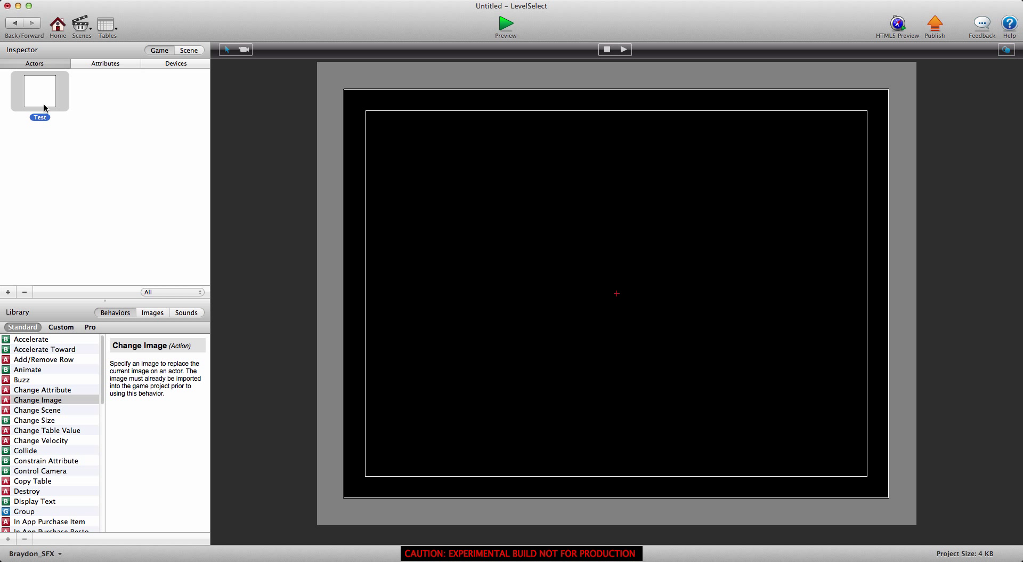
key("Delete")
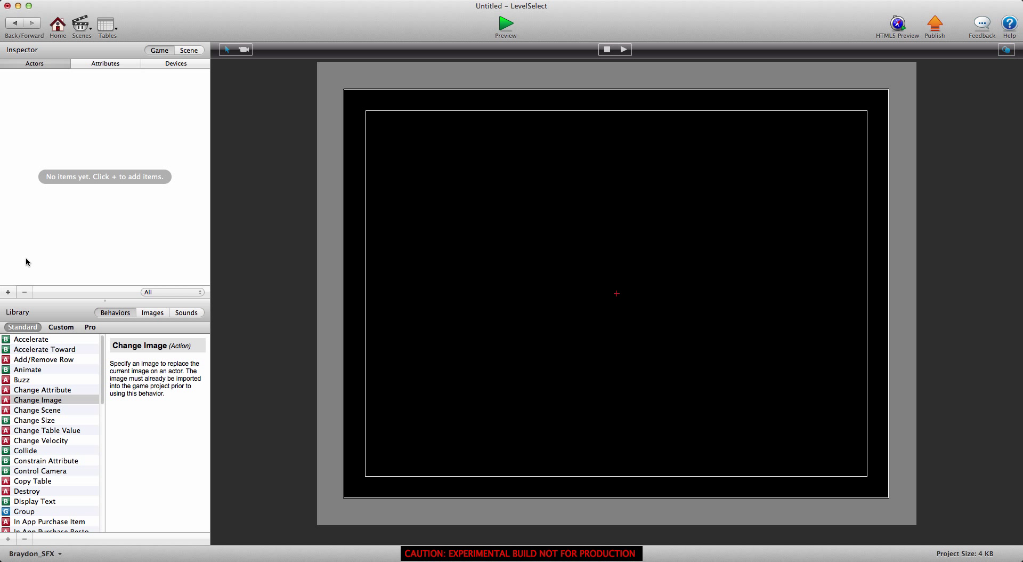
Create a new actor named M1SceneChange.
left_click(8, 292)
double_click(59, 104)
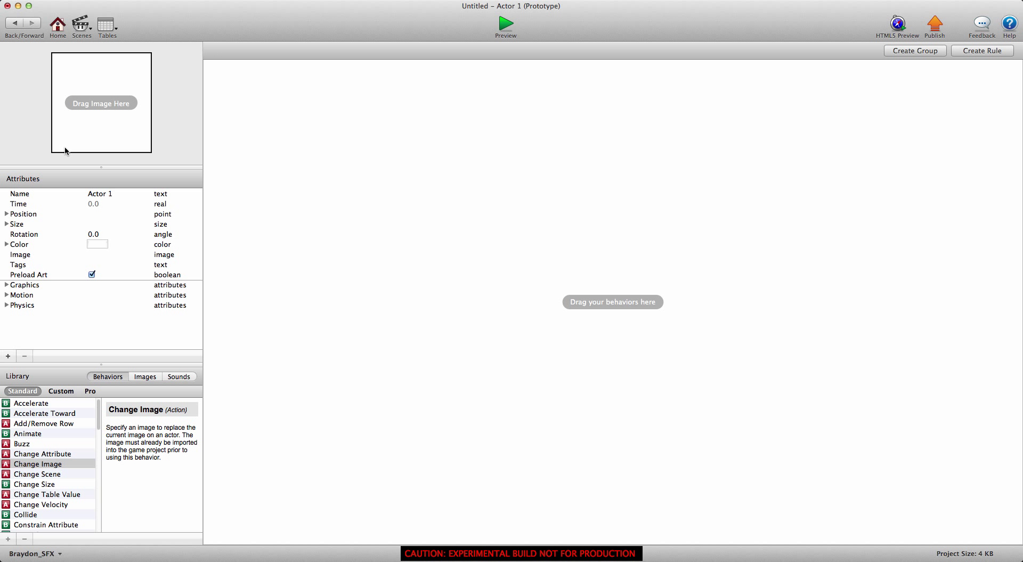
left_click(124, 194)
left_click(125, 195)
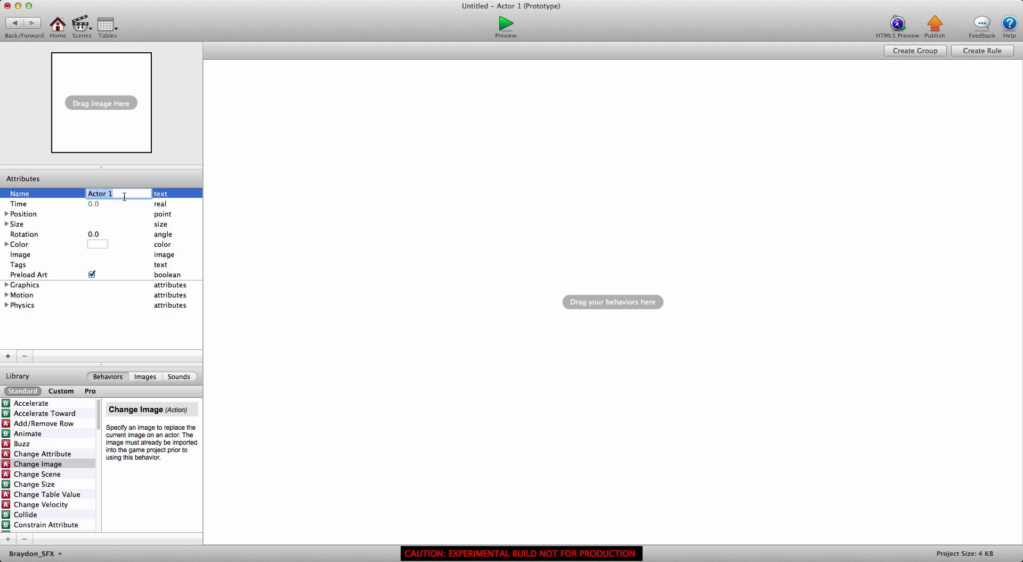
type("M1SceneChange")
key("Tab")
left_click(293, 223)
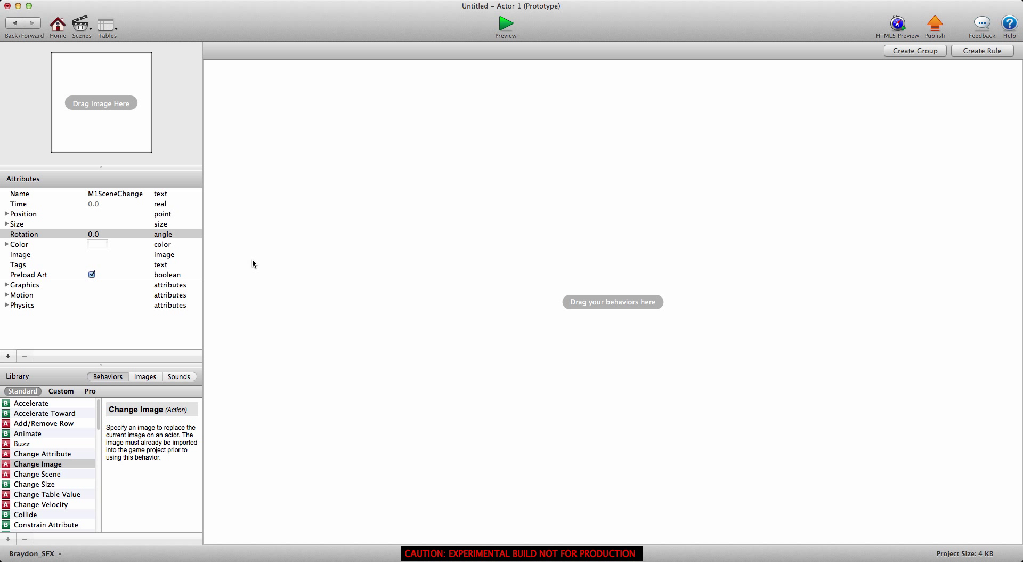
Add a text and an integer custom attribute to the actor.
left_click(8, 355)
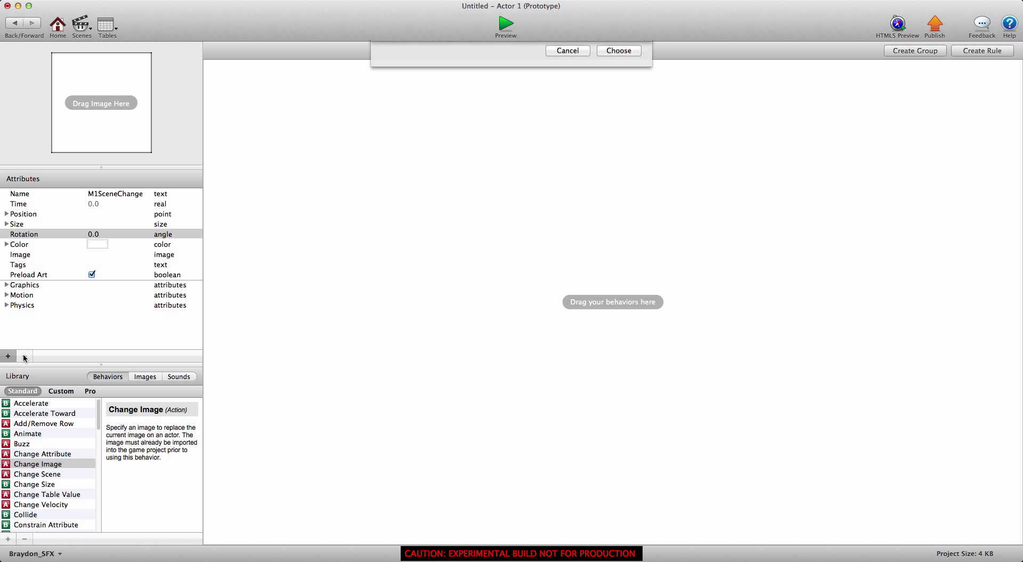
left_click(430, 77)
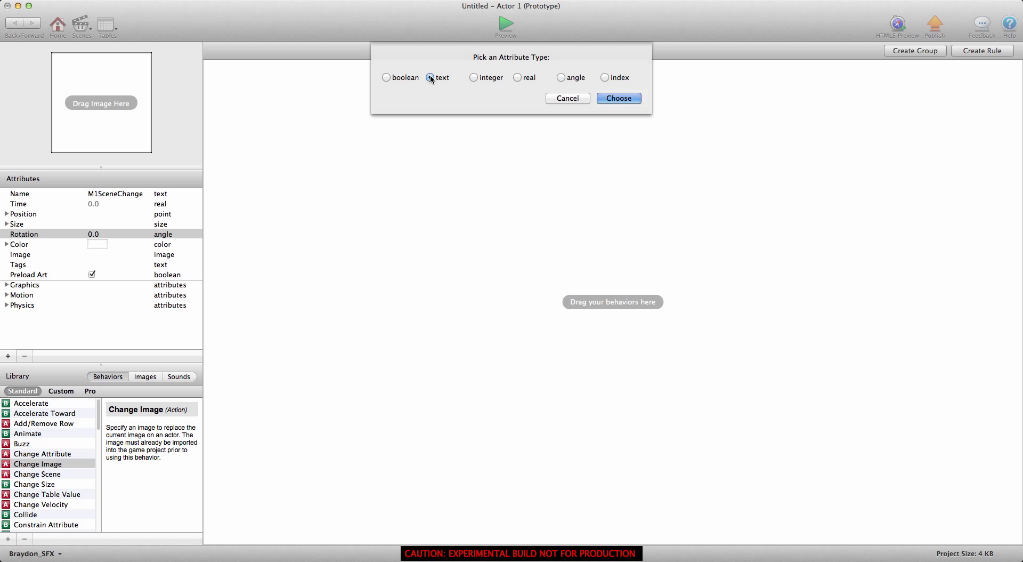
left_click(599, 102)
left_click(8, 355)
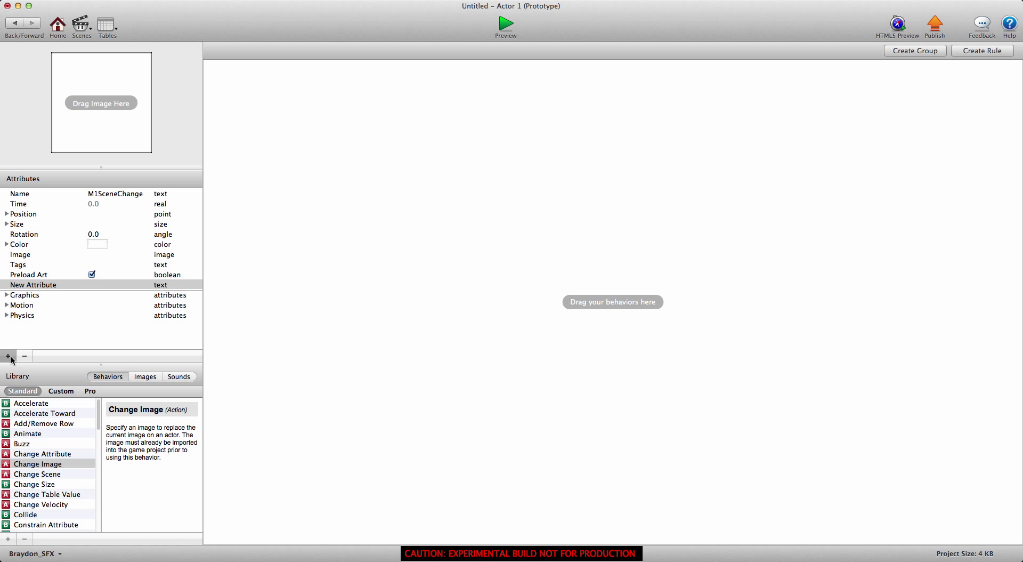
left_click(474, 78)
left_click(599, 100)
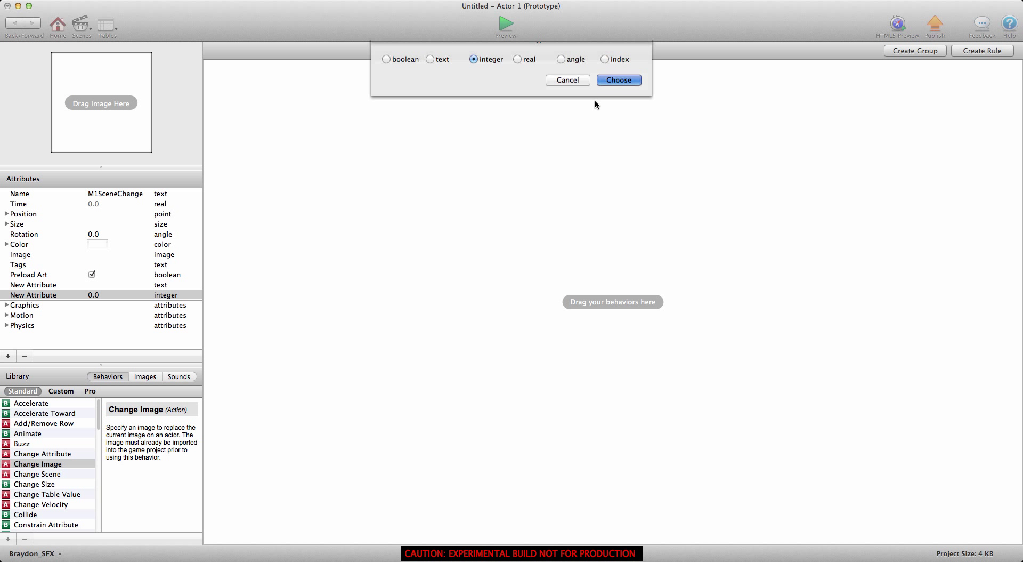
Name the text attribute SceneName and set its value to LevelTwo.
double_click(34, 285)
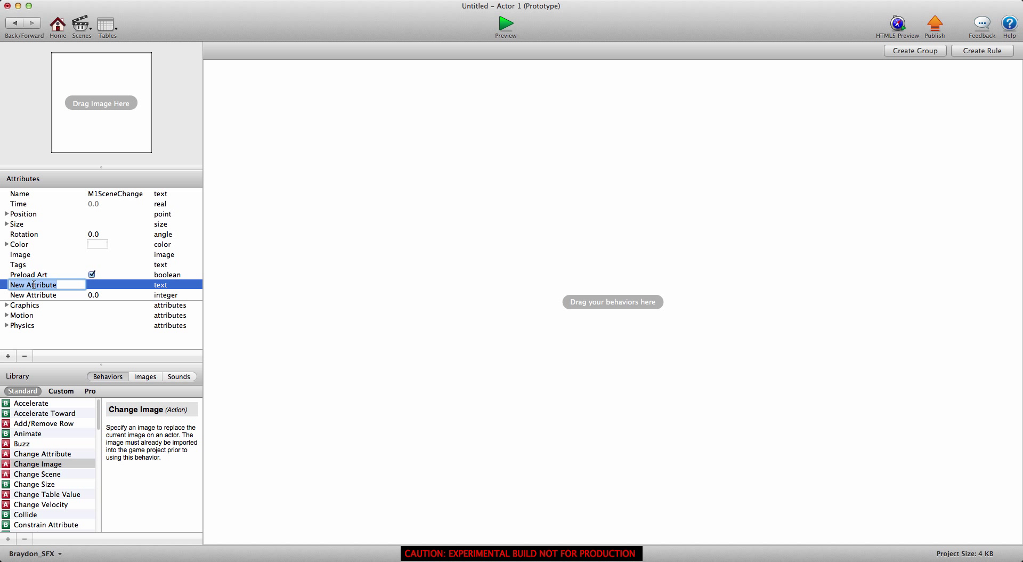
type("SceneName")
key("Tab")
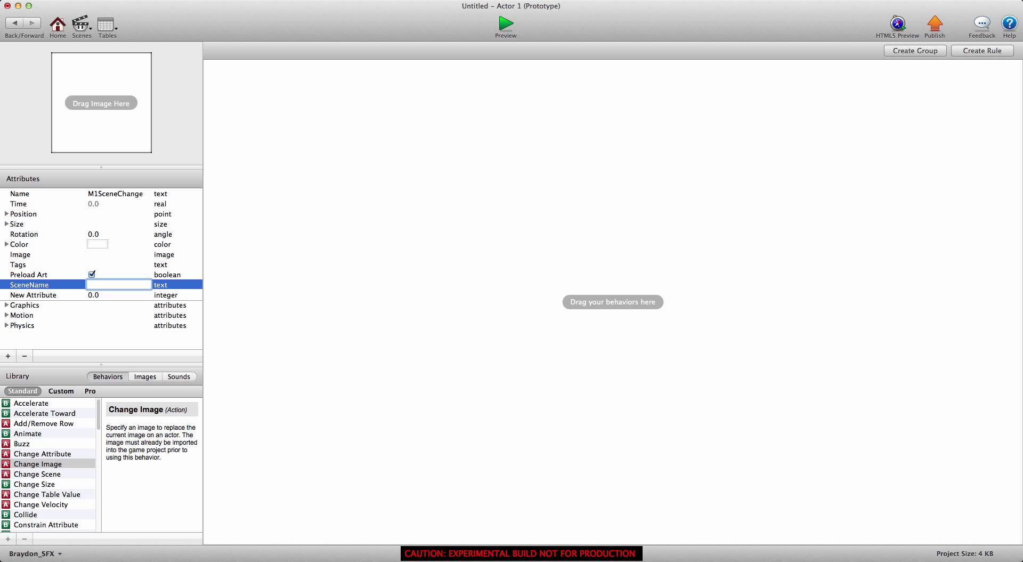
type("LevelTwo")
key("Tab")
left_click(109, 286)
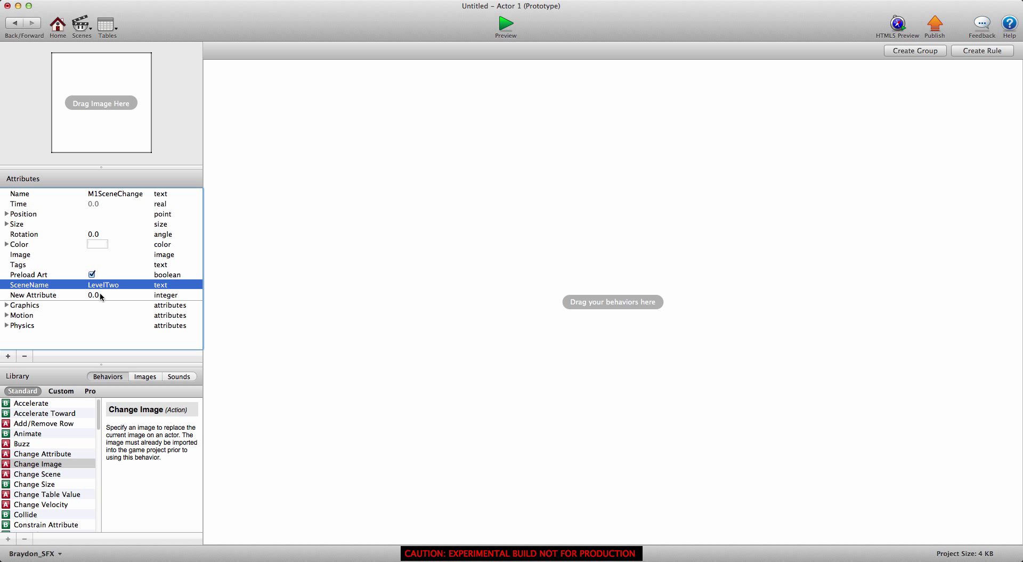
Rename the integer attribute to SceneLocation.
left_click(37, 297)
left_click(37, 297)
type("Scen")
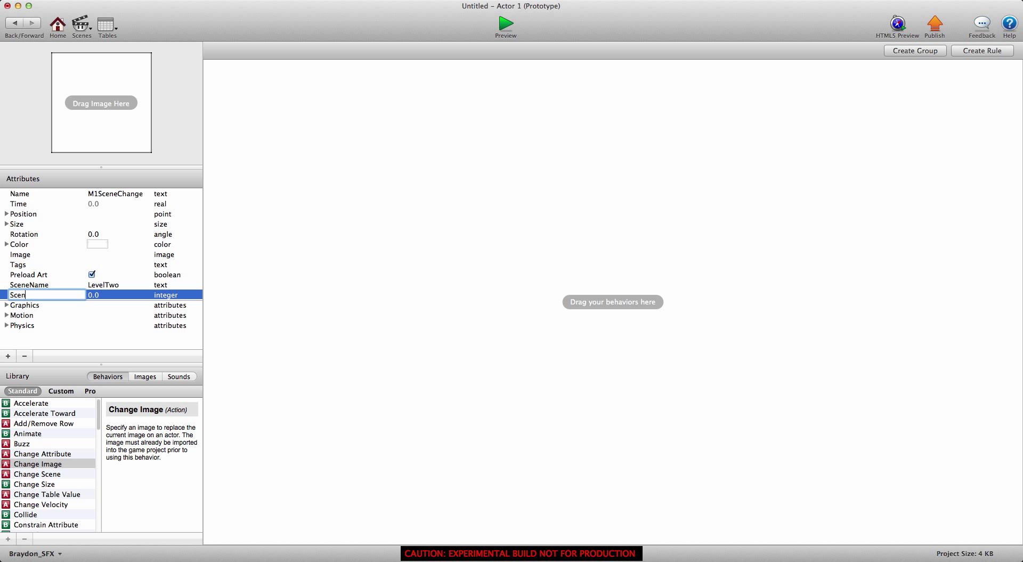
type("eLocation")
key("Return")
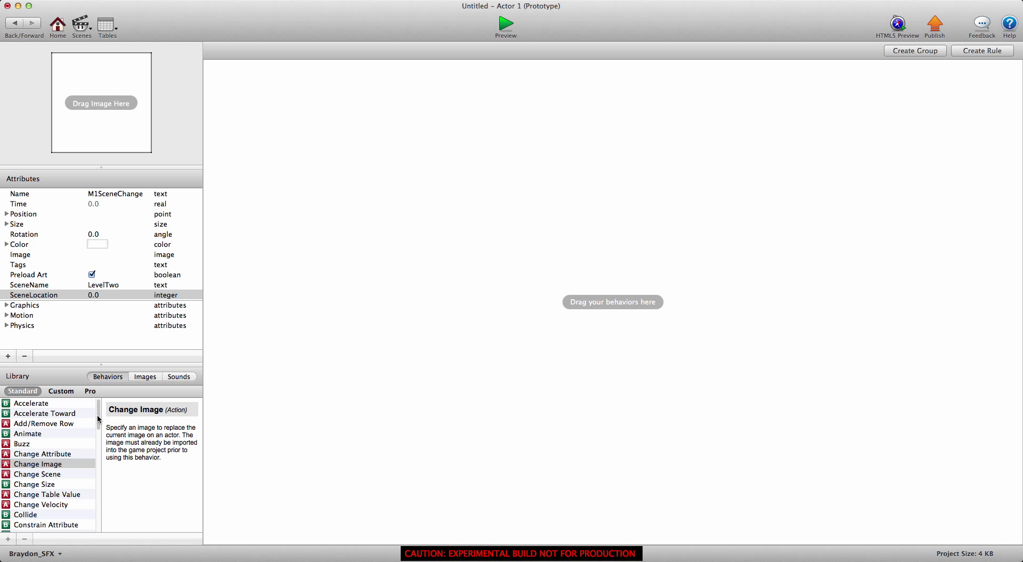
scroll(64, 464, "down", 5)
Add a Display Text behavior showing Method1 in black at font size 25.
left_click_drag(35, 495, 365, 202)
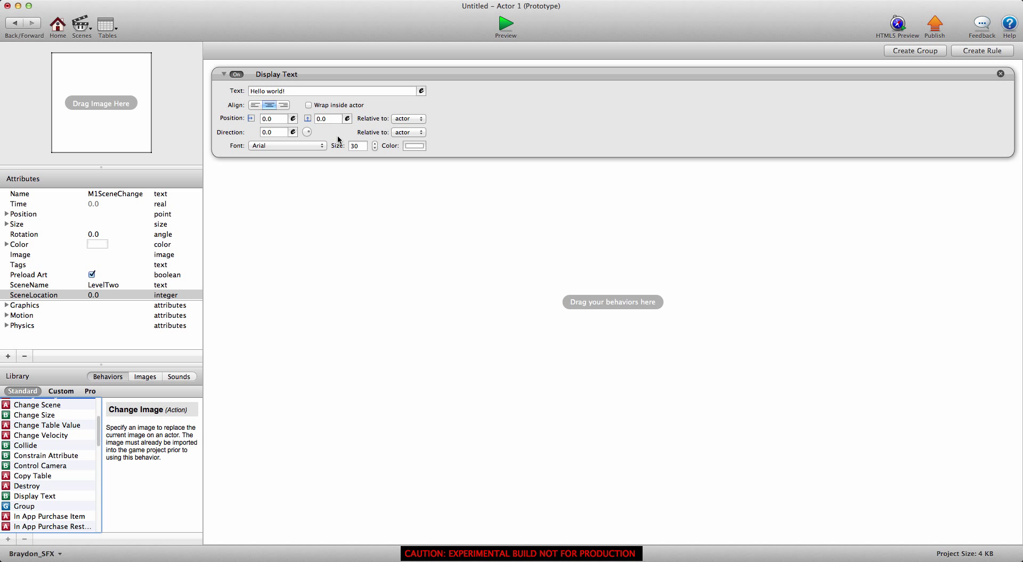
left_click(299, 90)
type("M")
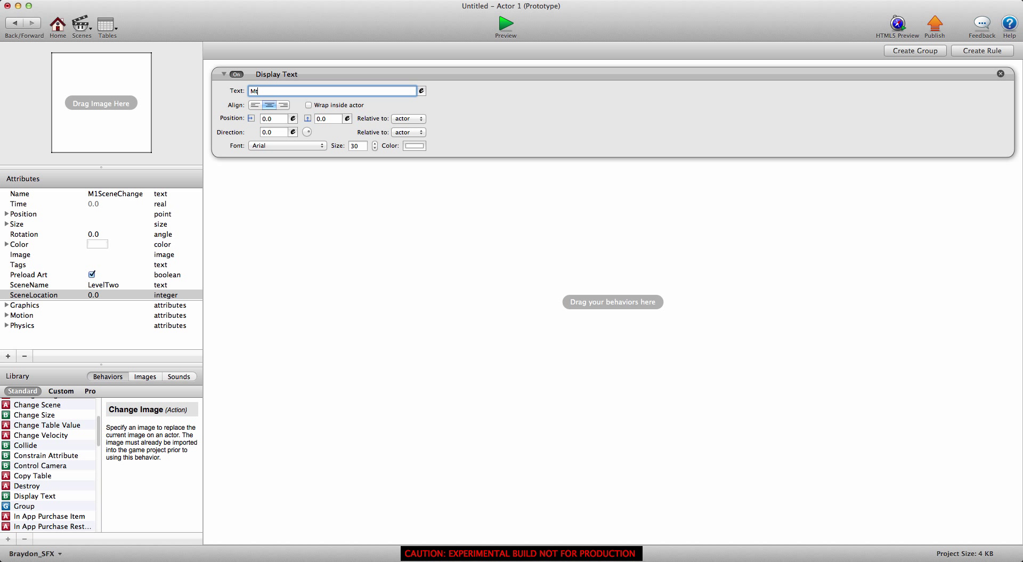
type("ethod1")
key("Return")
left_click(415, 145)
left_click(318, 349)
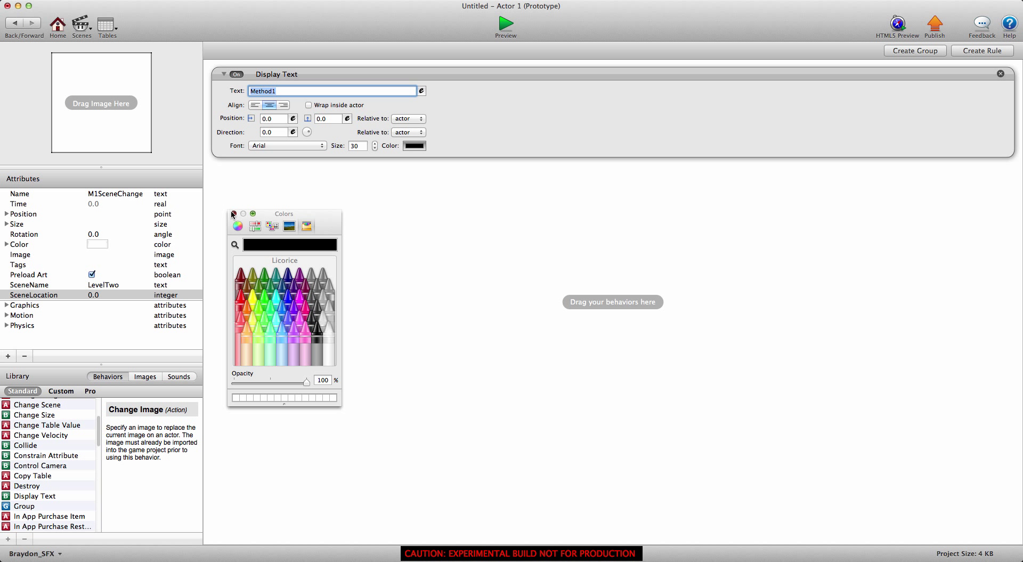
left_click(233, 214)
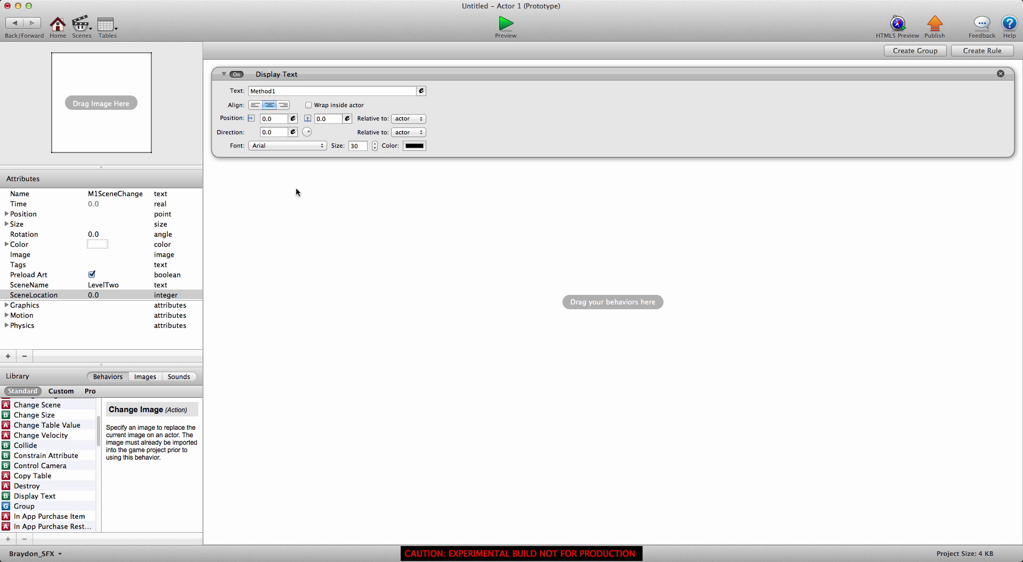
double_click(356, 145)
type("25")
left_click(359, 170)
scroll(56, 437, "up", 3)
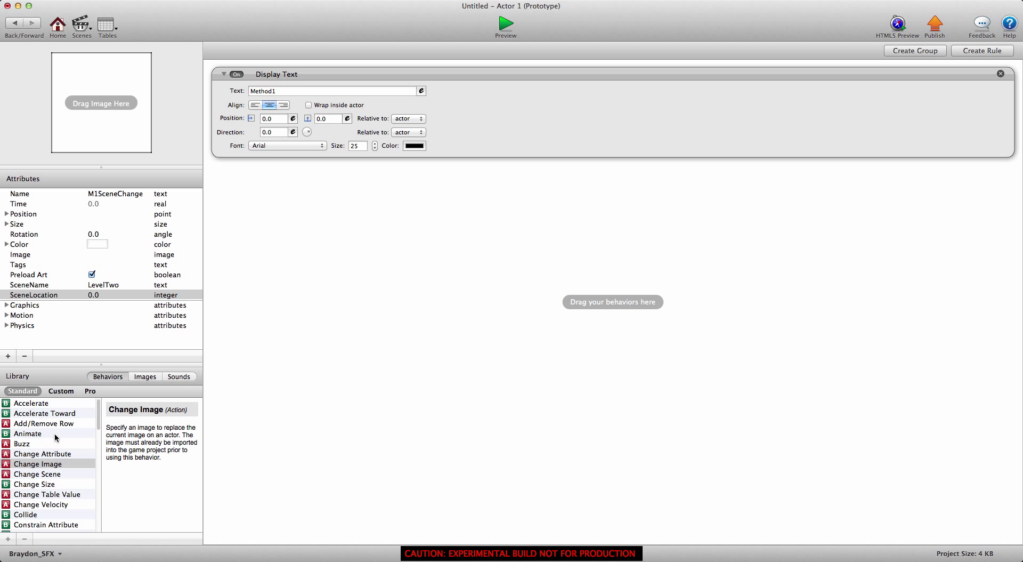
Add a Change Attribute targeting self.SceneLocation and insert a tableSearch template as its value.
left_click_drag(57, 456, 314, 237)
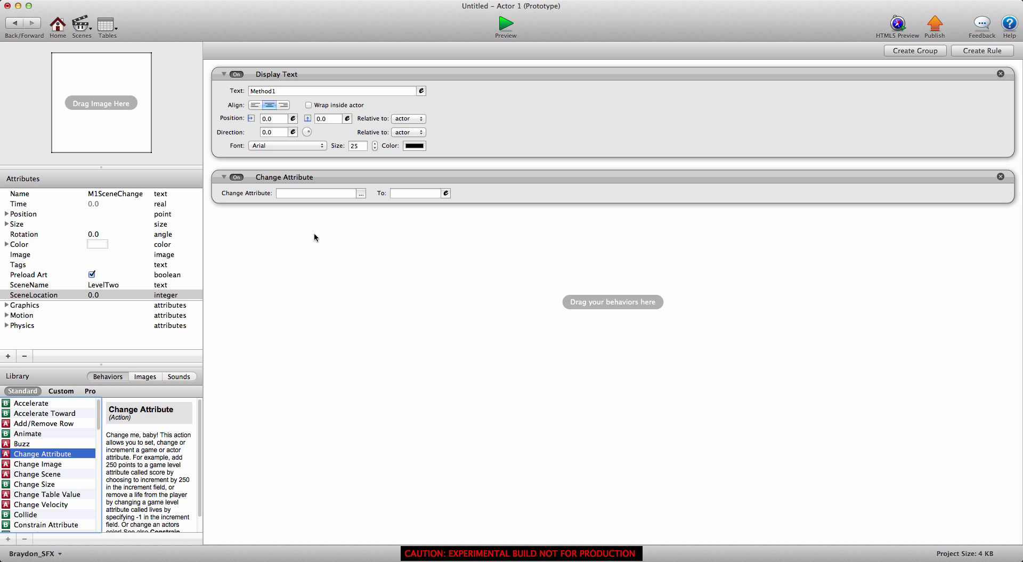
left_click(360, 194)
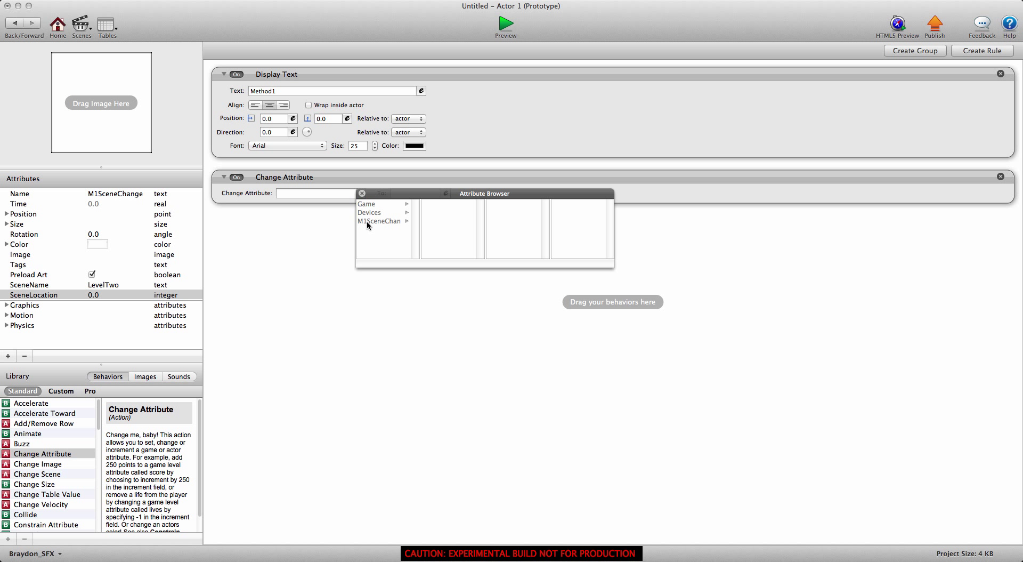
left_click(367, 220)
scroll(454, 229, "down", 3)
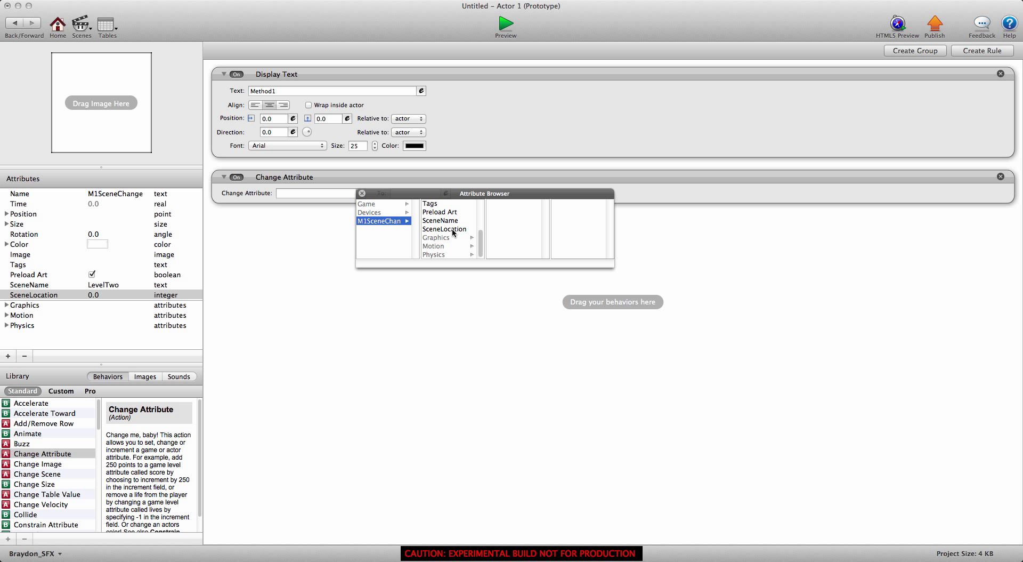
left_click(452, 228)
left_click(449, 193)
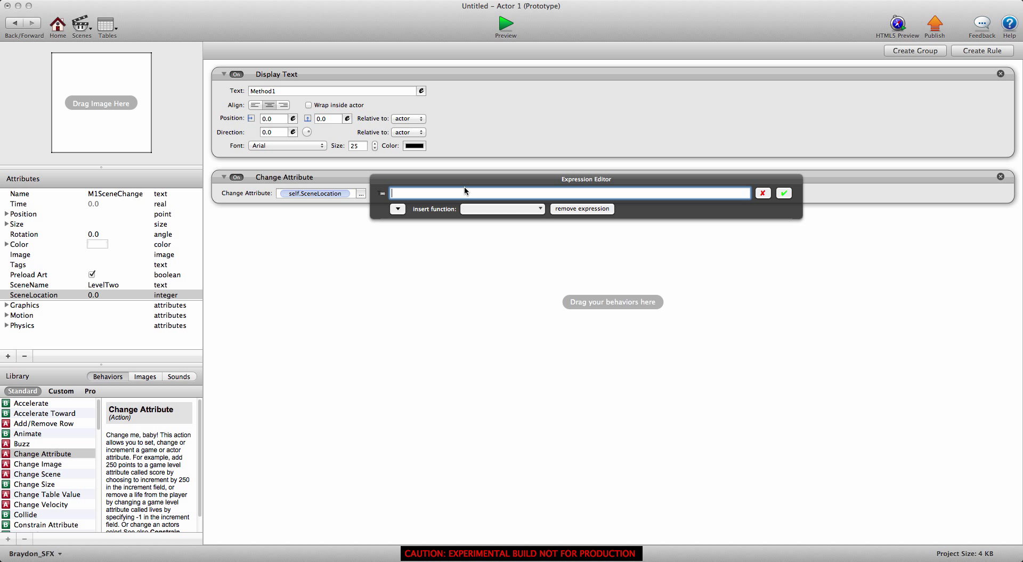
left_click(431, 183)
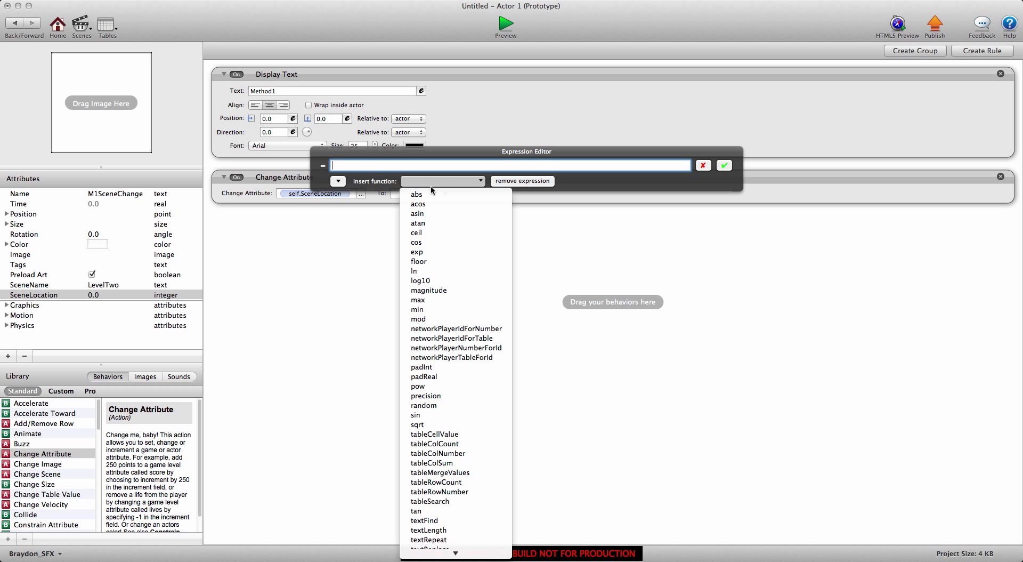
left_click(430, 501)
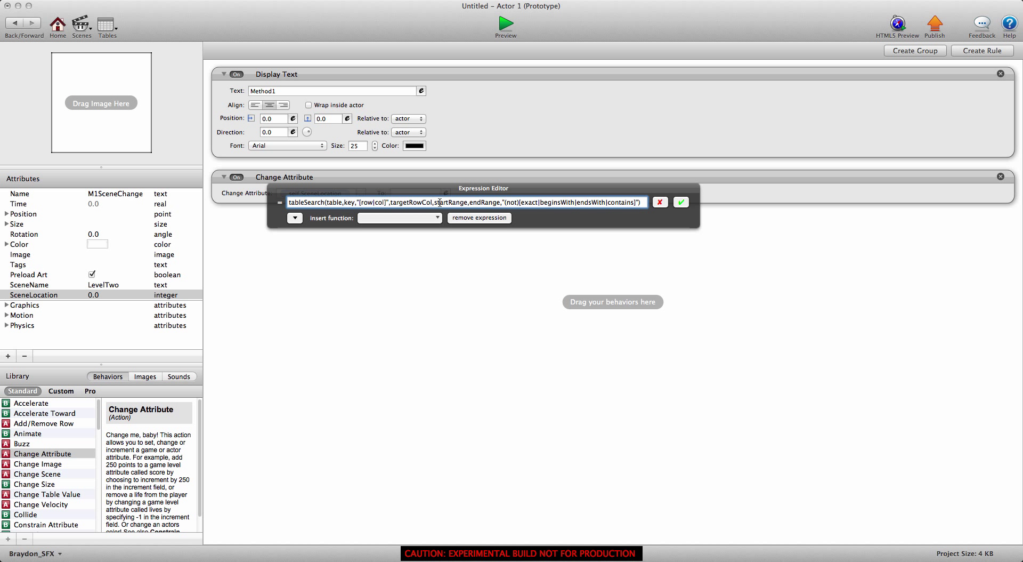
Fill tableSearch with table game.M1SceneNames, key self.SceneName, and the "col" option.
double_click(334, 203)
left_click(295, 219)
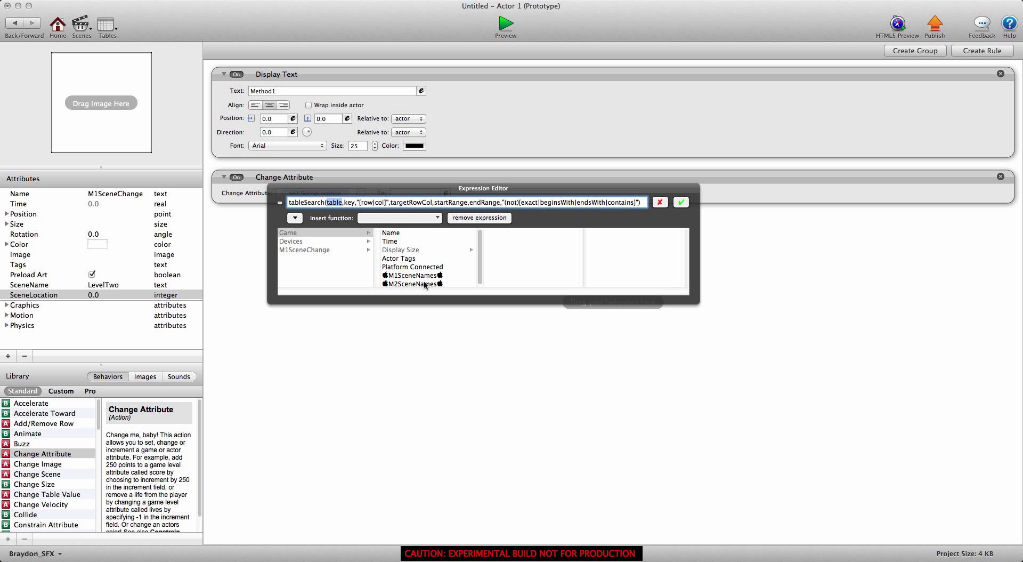
left_click(413, 276)
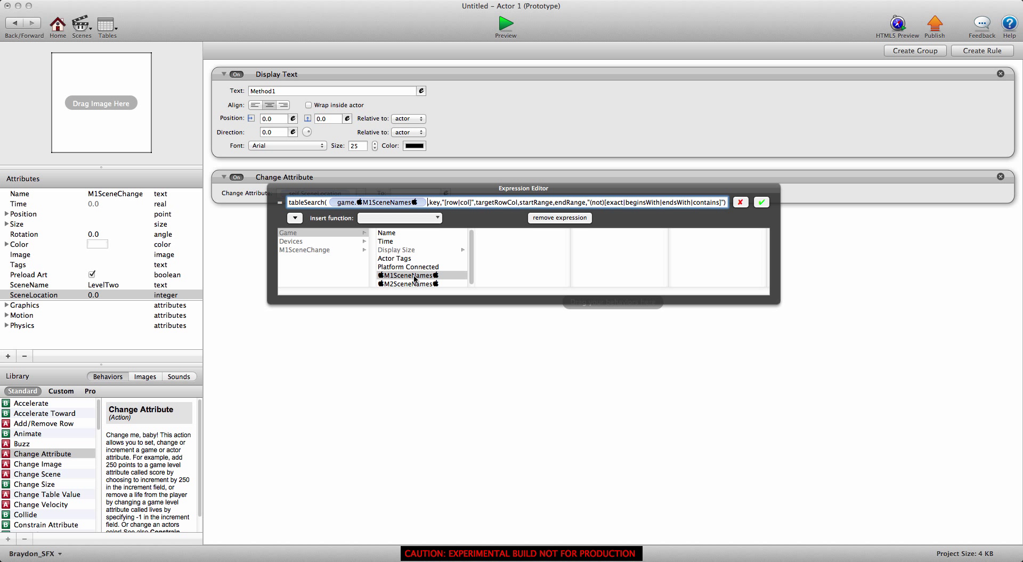
double_click(435, 203)
left_click(327, 250)
scroll(428, 251, "down", 3)
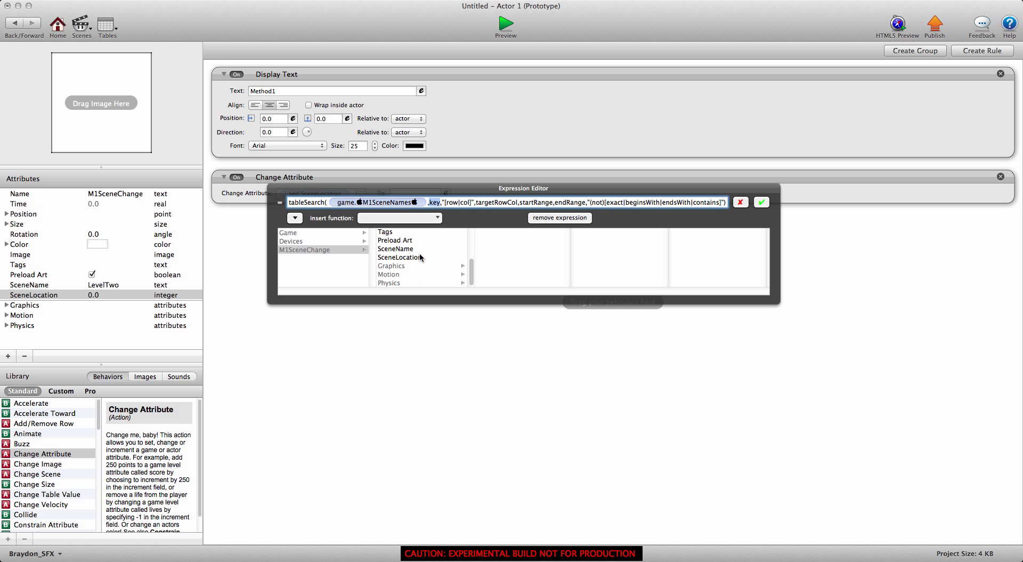
left_click(411, 249)
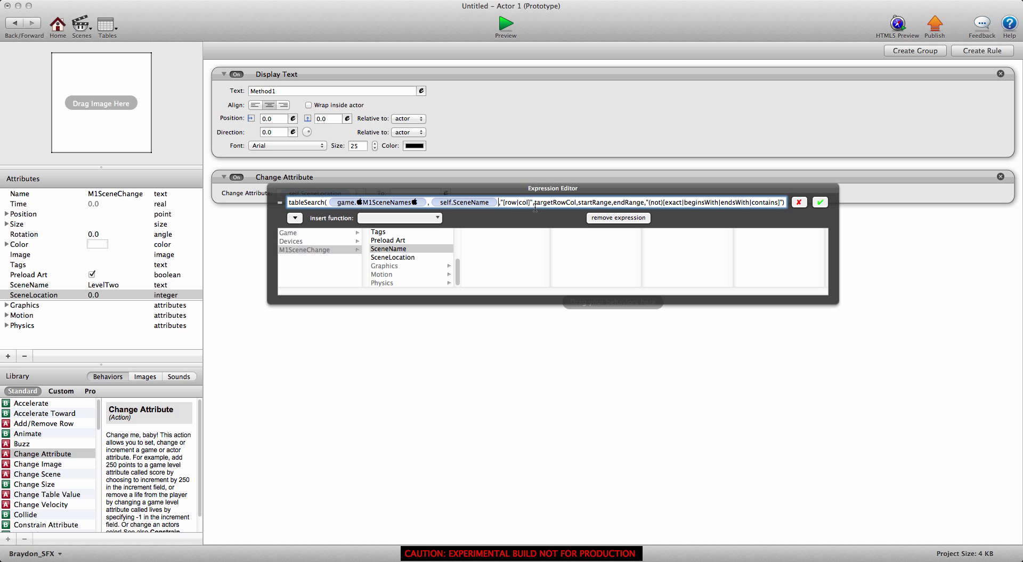
key("Left")
key("Left")
key("Left")
key("BackSpace")
key("BackSpace")
key("BackSpace")
key("BackSpace")
key("BackSpace")
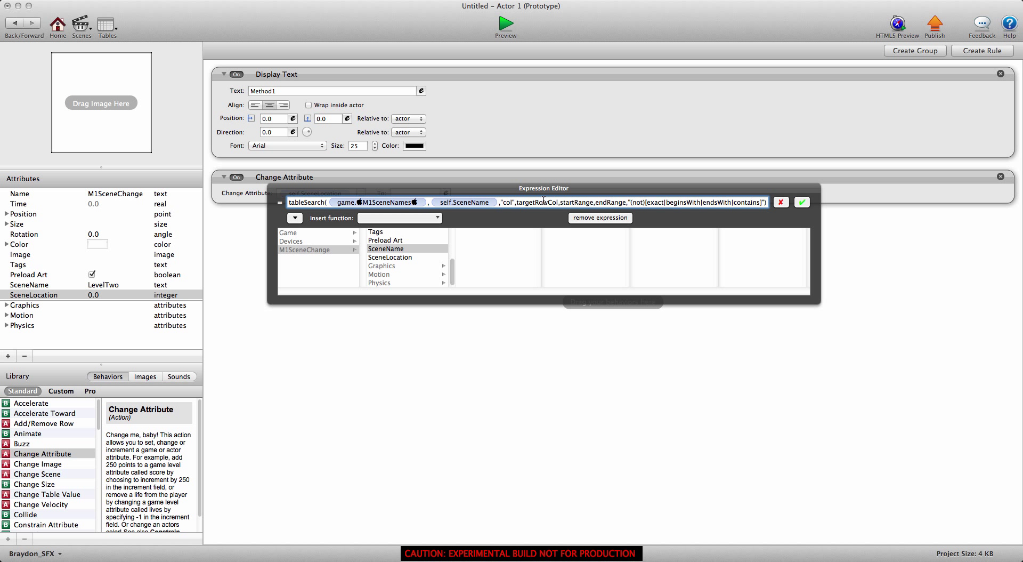
Search column 1 from row 1 to tableRowCount(game.M1SceneNames) in "exact" mode, and confirm.
double_click(539, 202)
type("1")
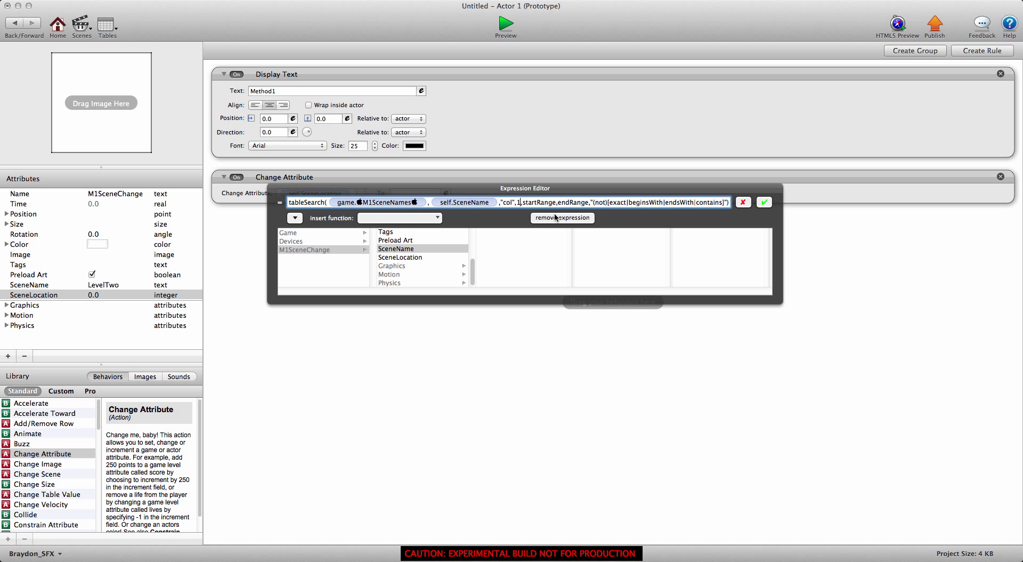
double_click(539, 202)
type("1")
double_click(544, 202)
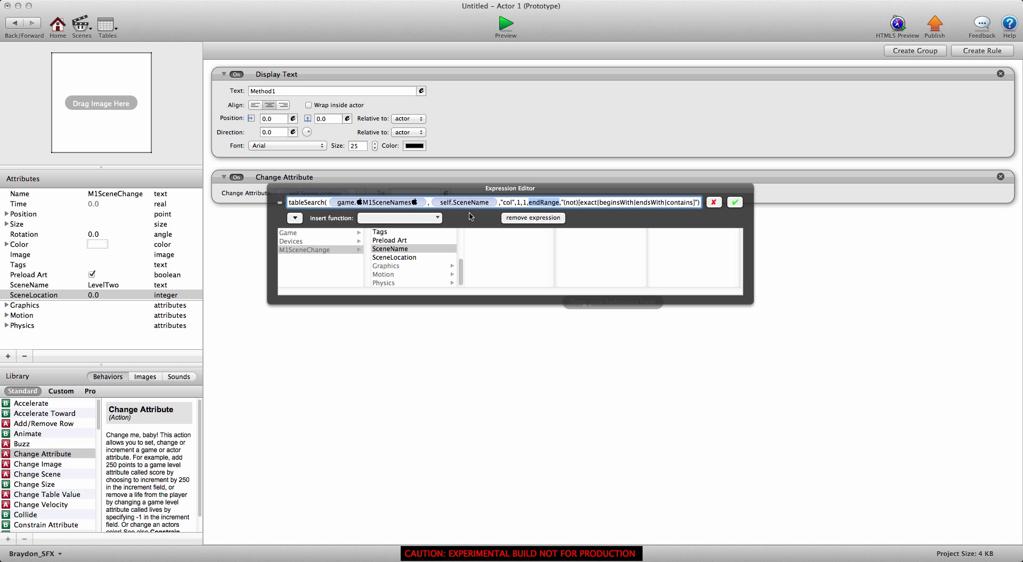
left_click(400, 218)
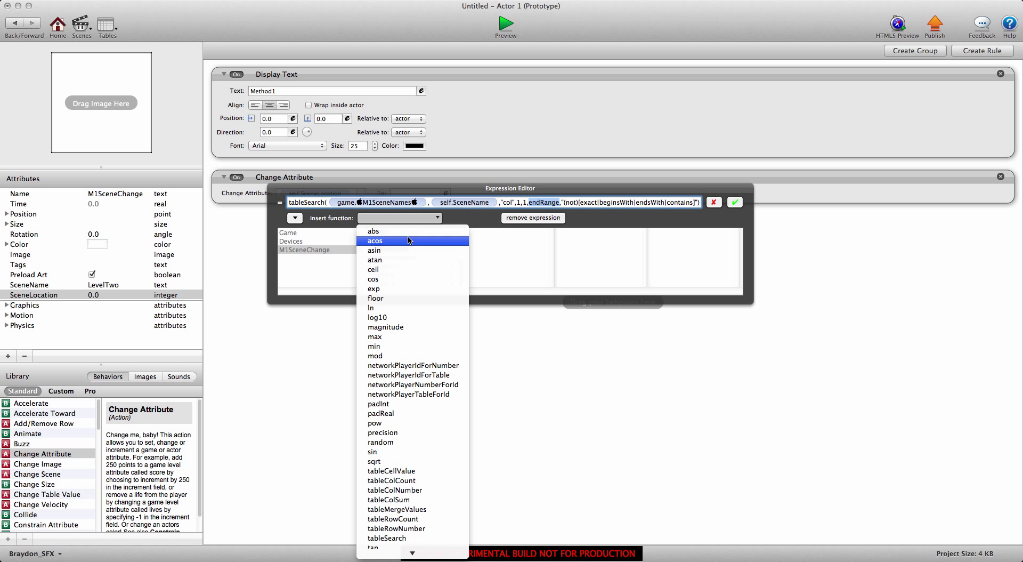
left_click(413, 519)
double_click(586, 202)
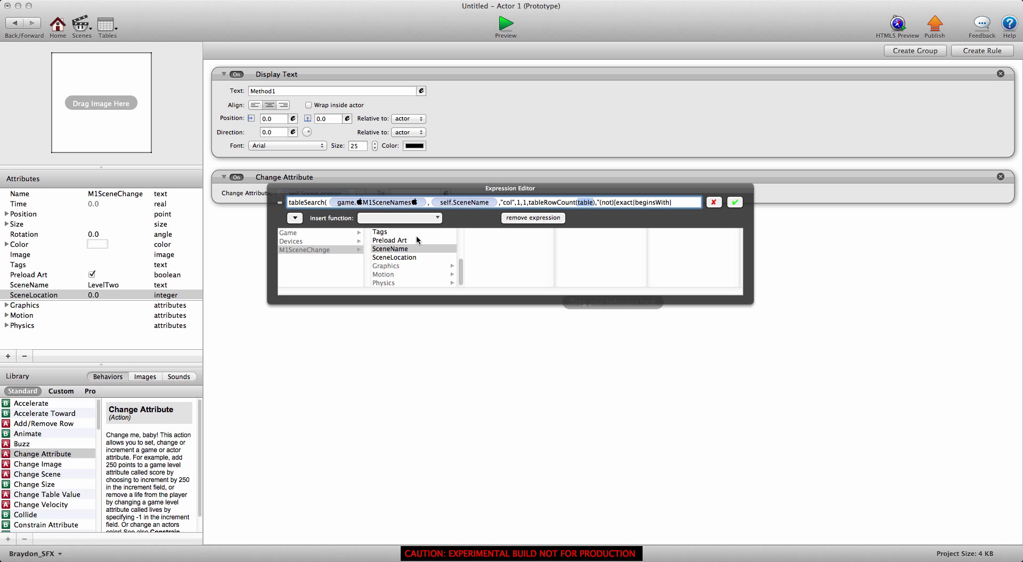
left_click(315, 233)
left_click(411, 277)
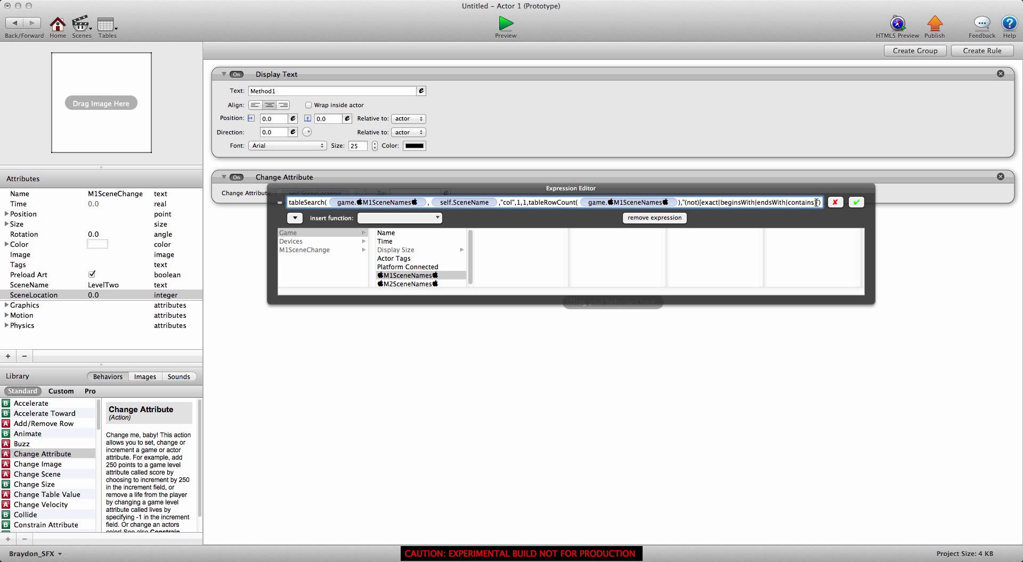
left_click_drag(816, 202, 689, 203)
type("exac")
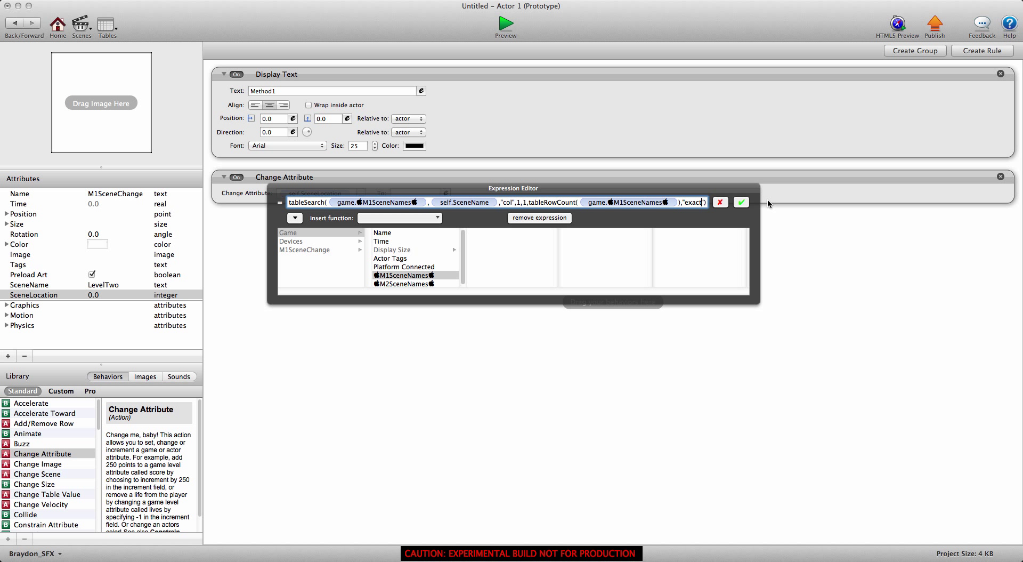
left_click(739, 202)
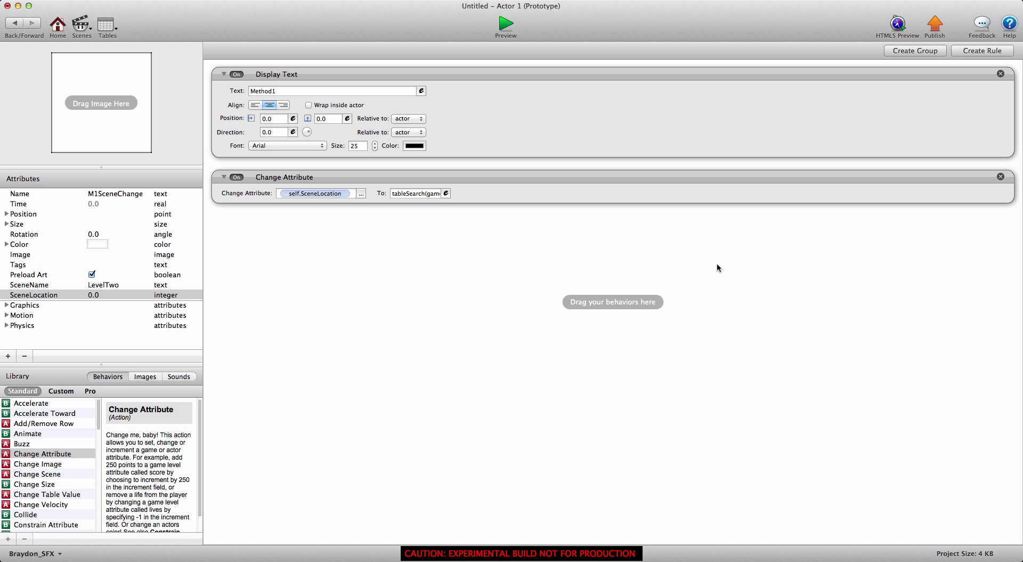
Add a touch-pressed rule with a Change Scene going to index self.SceneLocation.
left_click(977, 50)
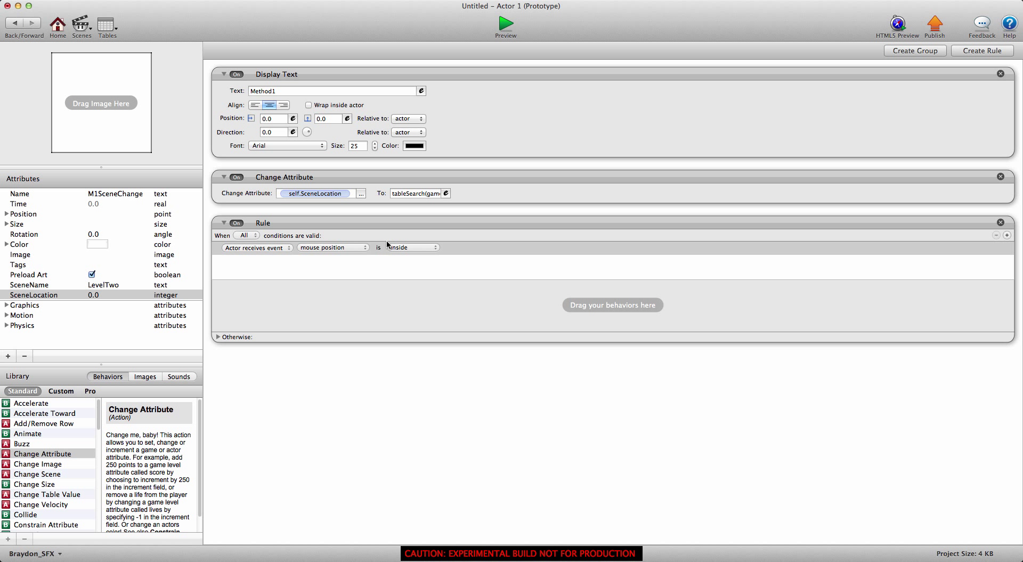
left_click(336, 248)
left_click(341, 256)
left_click_drag(38, 474, 339, 308)
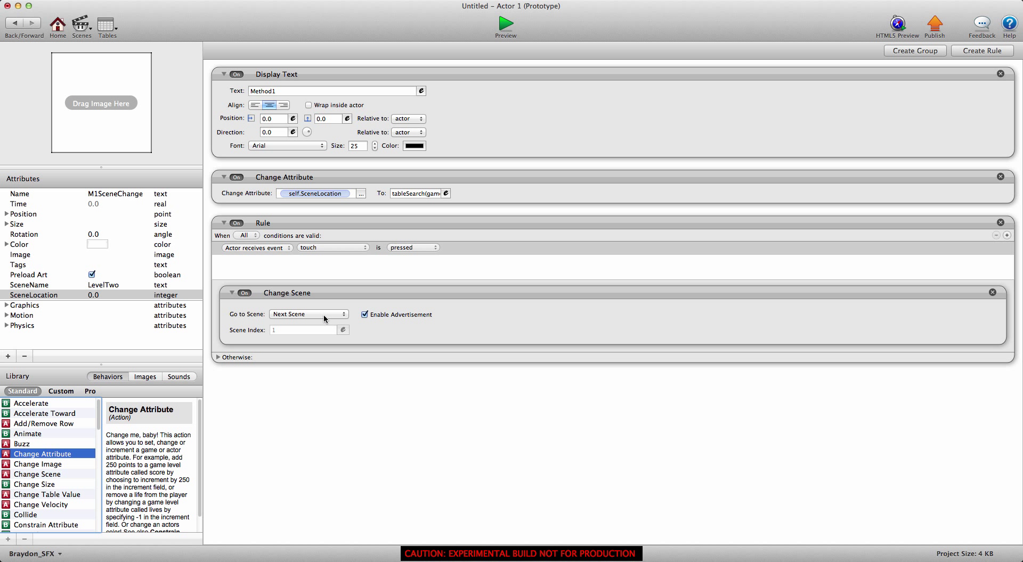
left_click(324, 315)
left_click(318, 330)
left_click(342, 330)
left_click(277, 345)
left_click(287, 377)
scroll(410, 396, "down", 3)
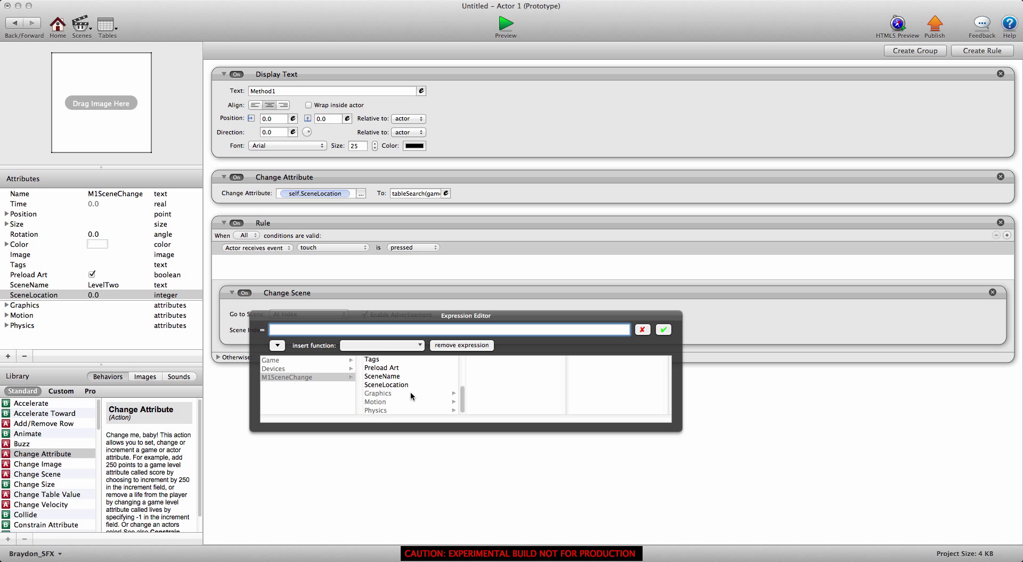
left_click(385, 384)
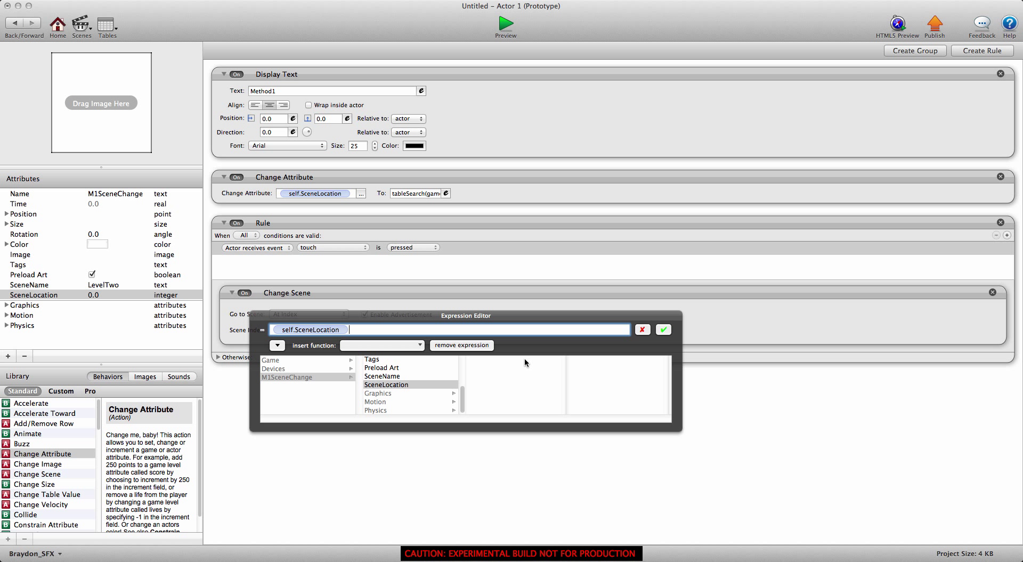
left_click(665, 329)
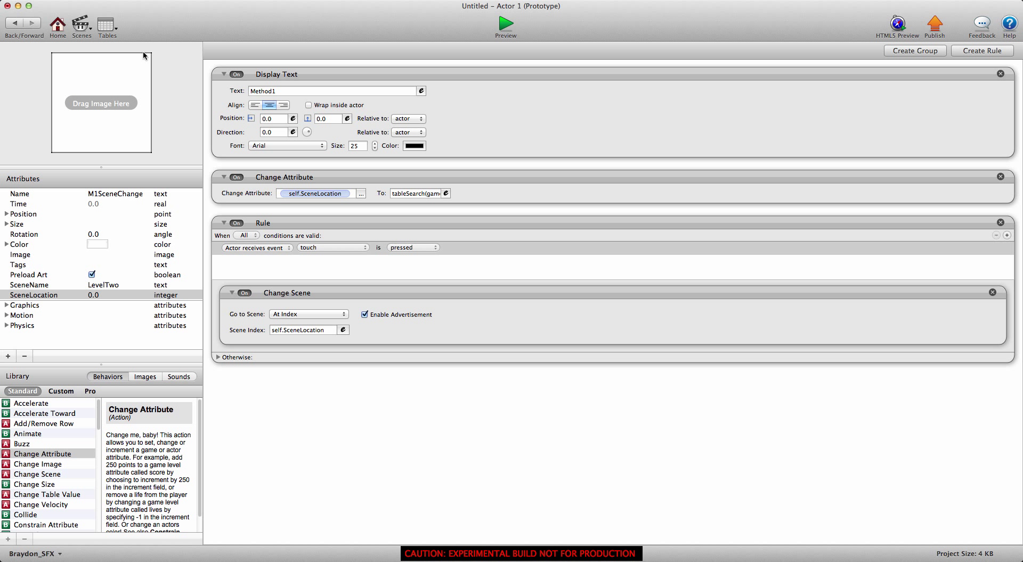
Review the tableSearch formula and locate the LevelTwo scene in the scene list.
left_click(422, 193)
left_click(111, 26)
left_click(159, 39)
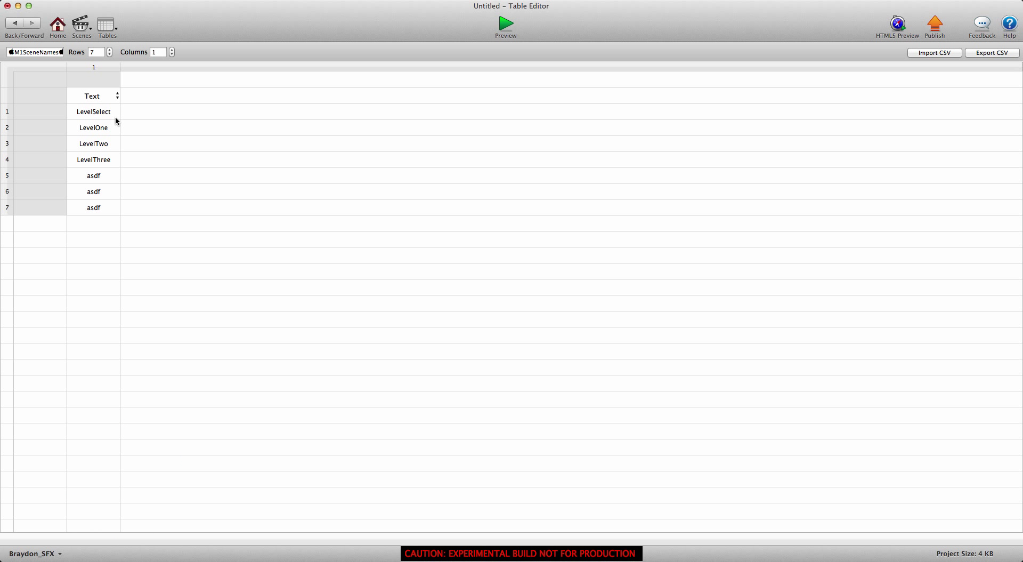
left_click(62, 26)
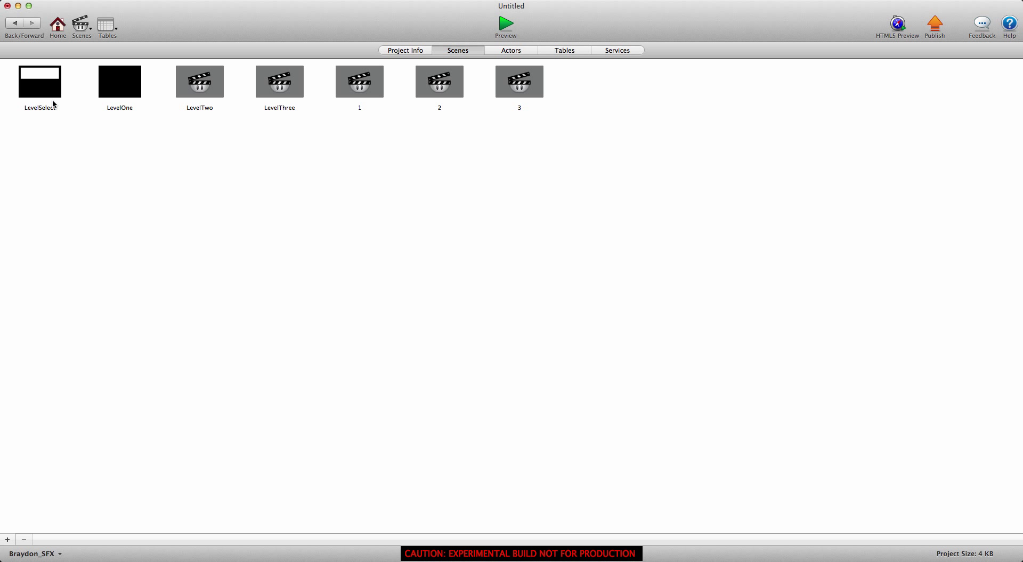
left_click(209, 82)
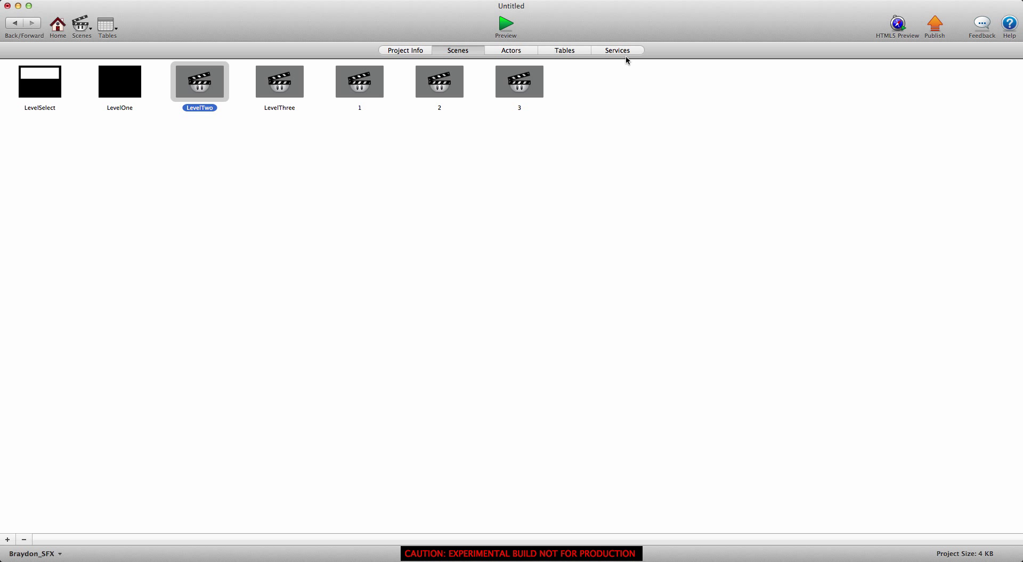
Compare with LevelTwo's row in M1SceneNames, then open the LevelSelect scene.
left_click(565, 50)
double_click(101, 85)
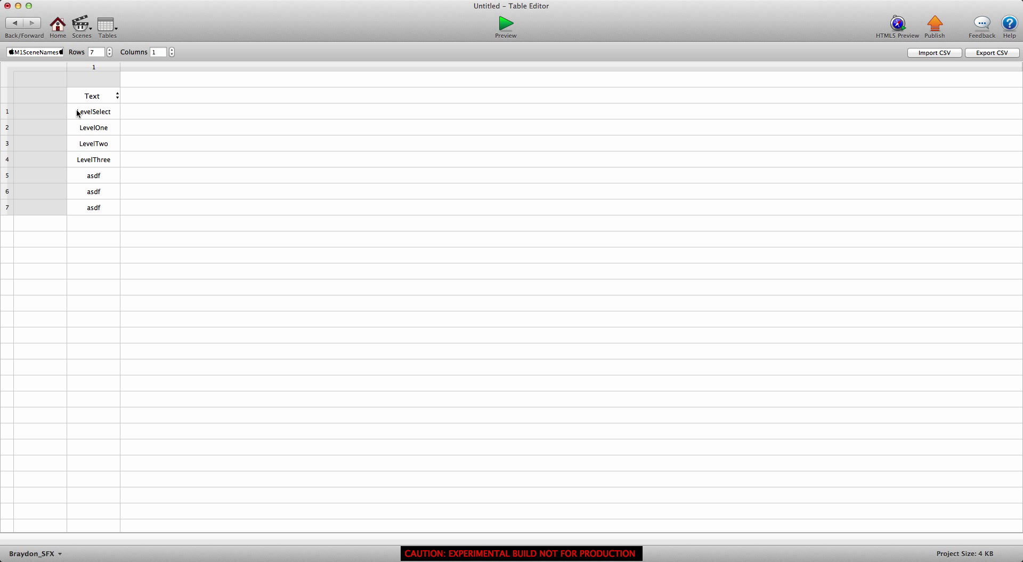
left_click(19, 144)
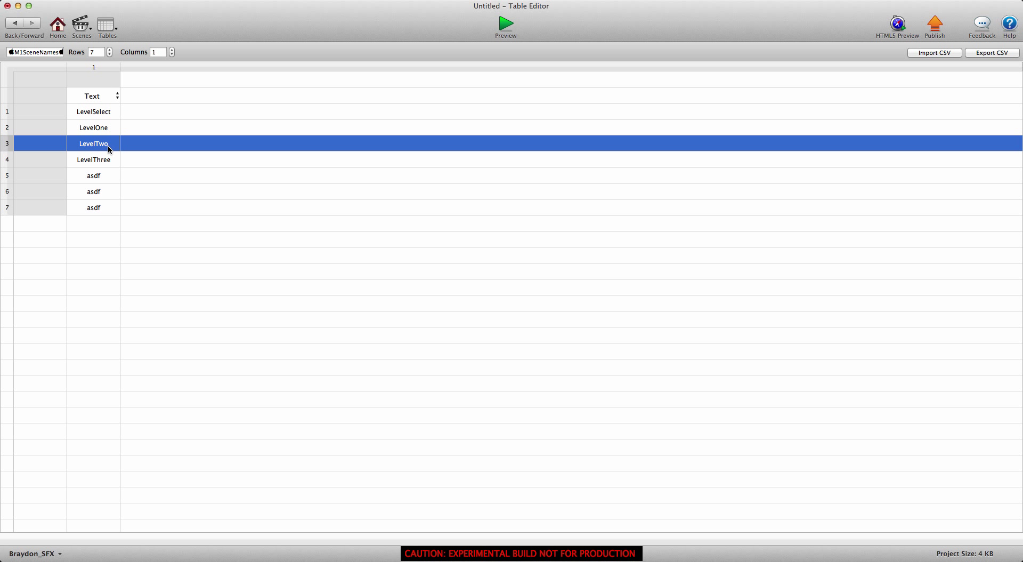
left_click(62, 33)
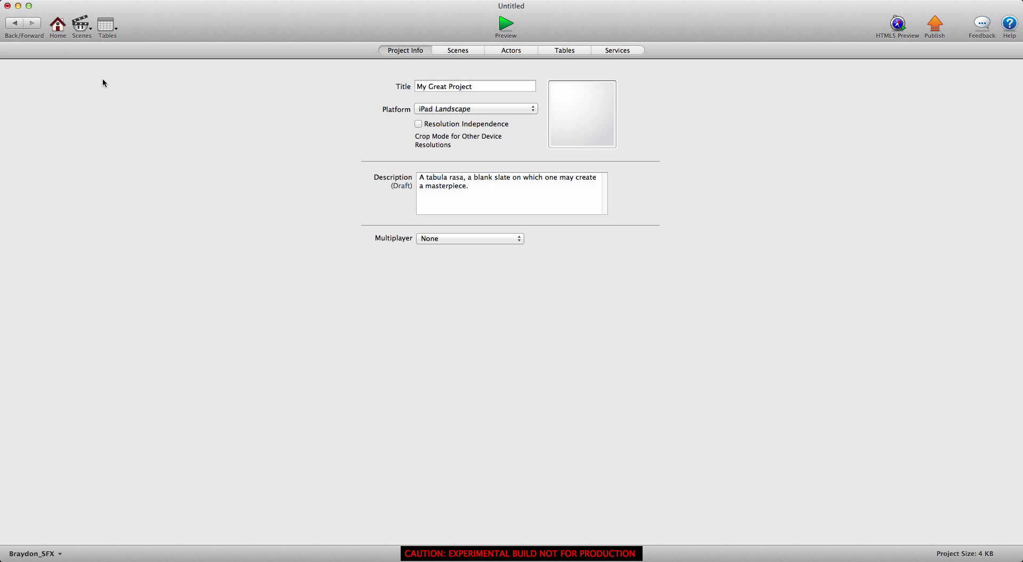
left_click(476, 50)
double_click(40, 80)
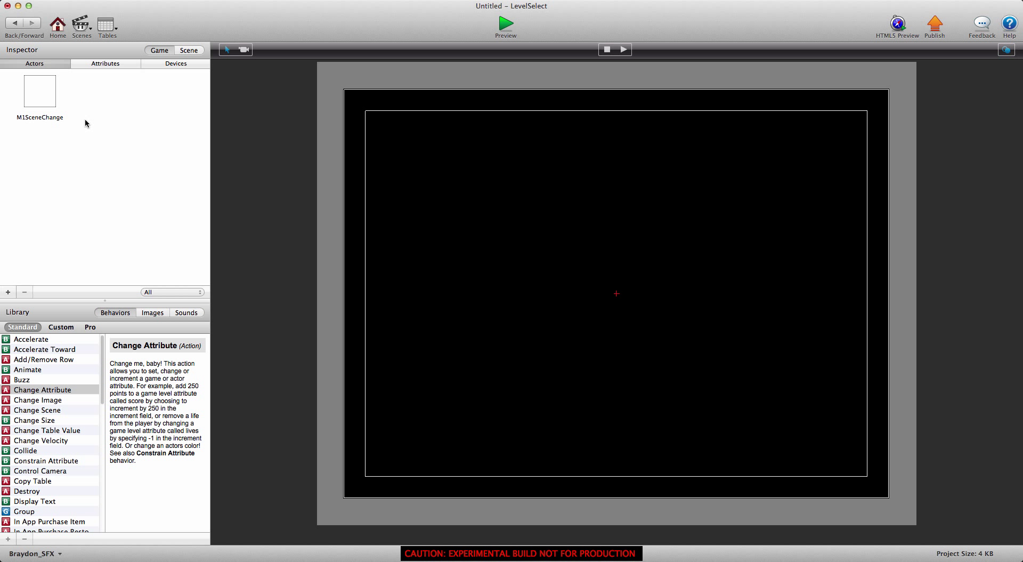
Place a white bar across the LevelSelect scene's top and create an actor named test.
left_click_drag(40, 90, 864, 297)
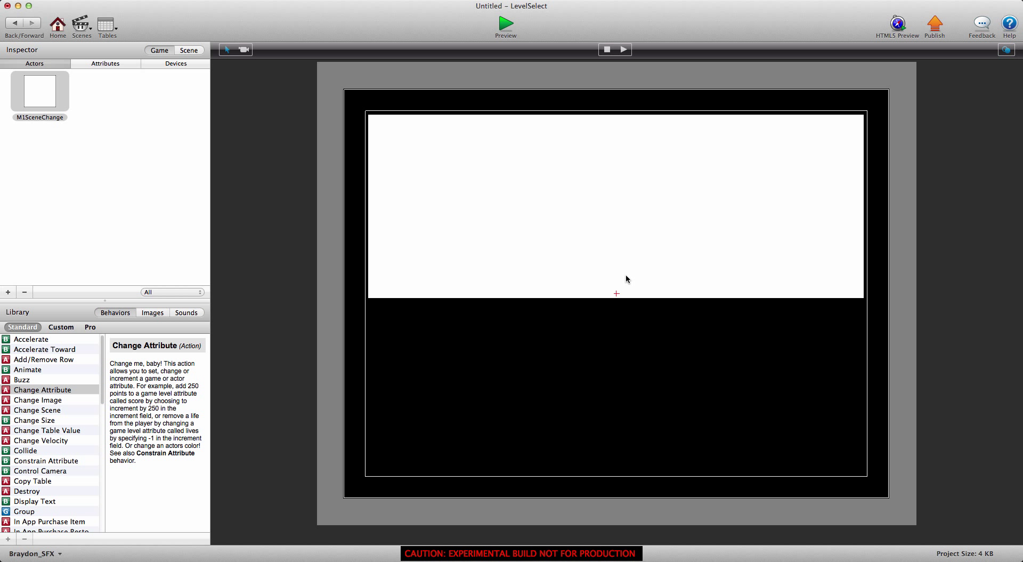
left_click(8, 292)
double_click(133, 117)
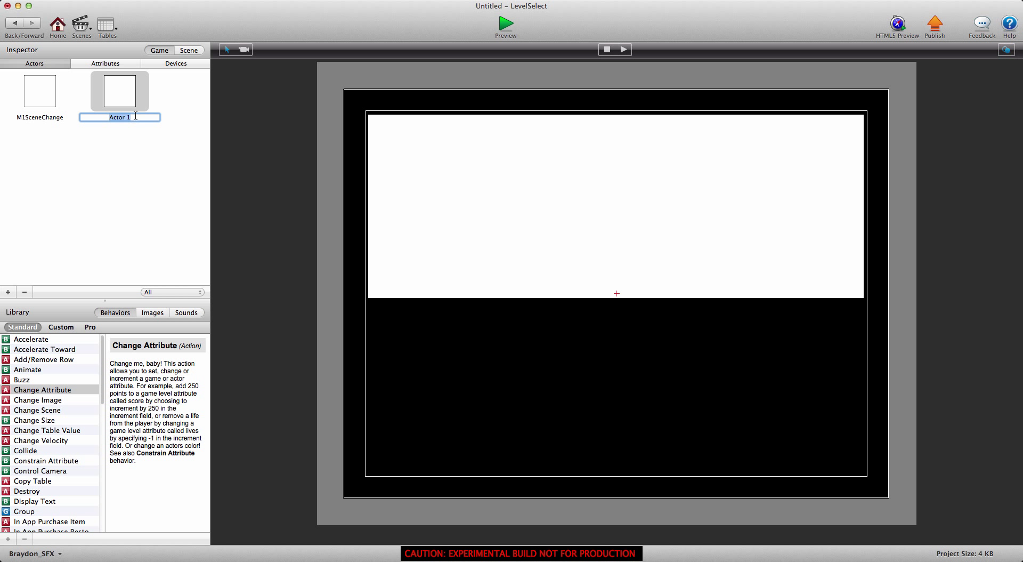
type("test")
key("BackSpace")
type("t")
left_click(144, 154)
left_click(59, 27)
Open the LevelTwo scene and place the test actor in it.
left_click(423, 48)
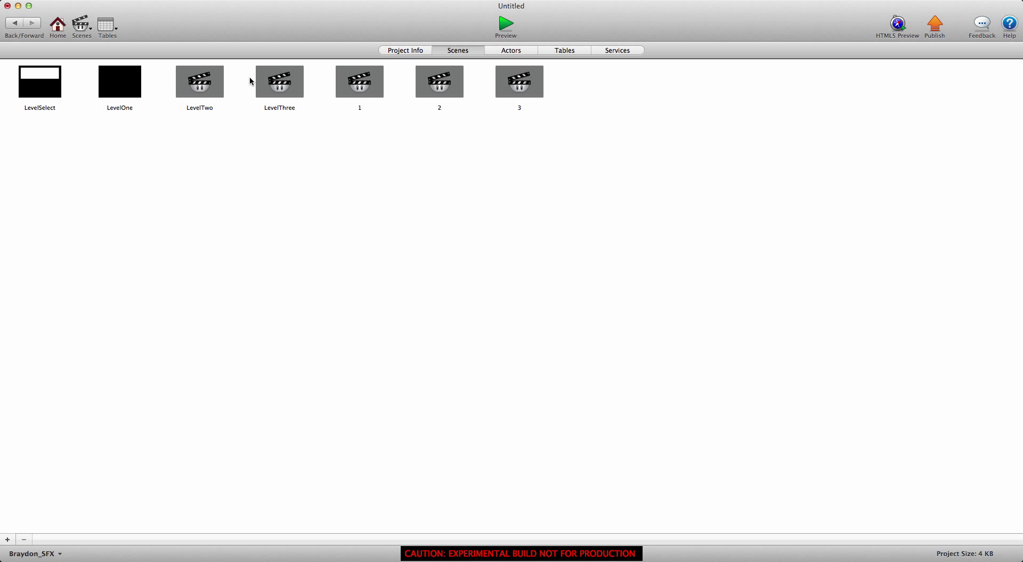
double_click(199, 80)
left_click_drag(116, 101, 863, 429)
Give test a black Display Text reading 'LevelTwo', then preview the game.
left_click(113, 88)
double_click(113, 88)
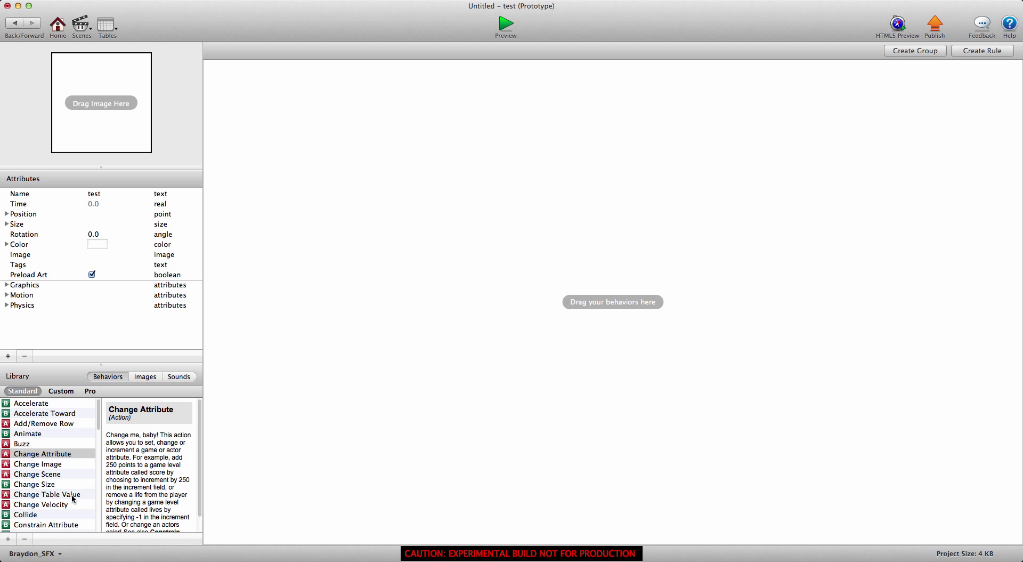
scroll(61, 514, "down", 3)
left_click_drag(35, 527, 402, 171)
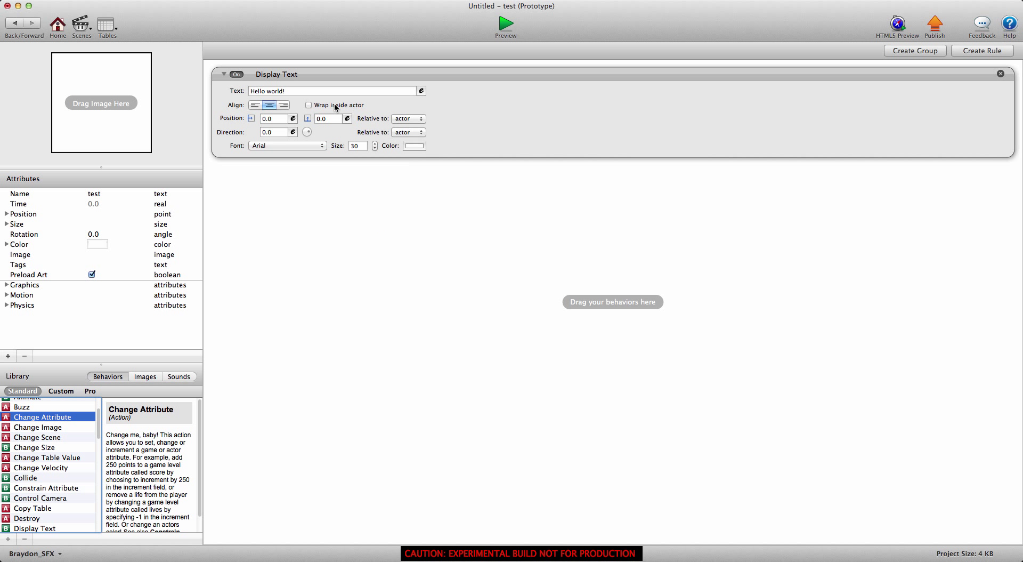
left_click(328, 91)
type("LevelTwo")
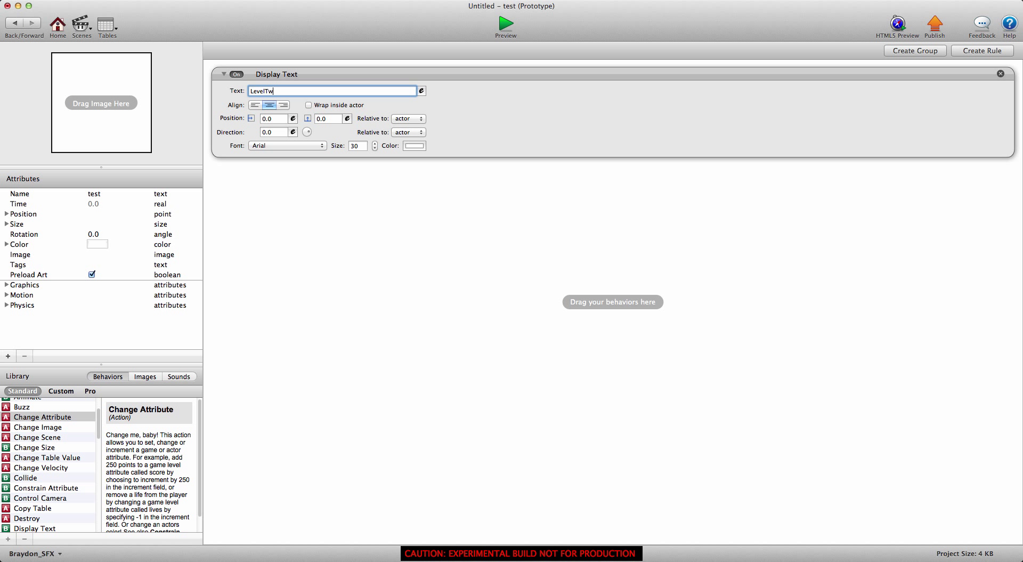
key("Return")
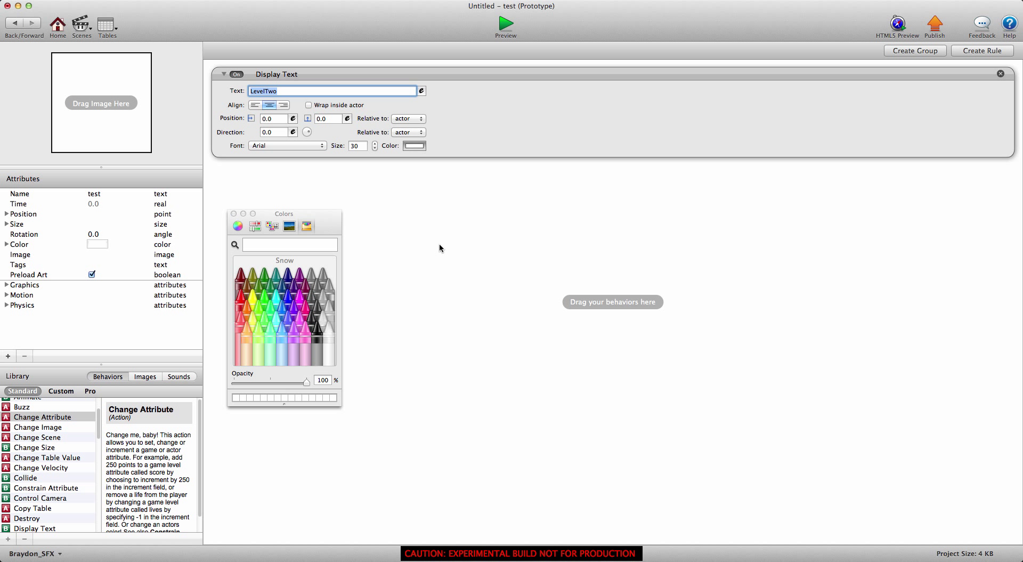
left_click(318, 333)
key("super+Return")
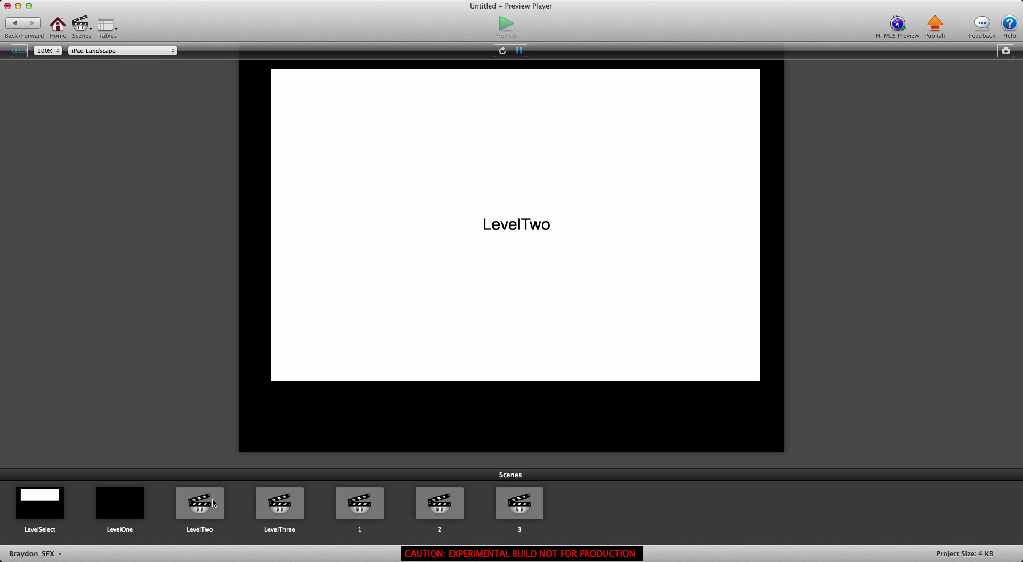
Get ready to leave the LevelTwo preview using the toolbar Home button.
mouse_move(212, 501)
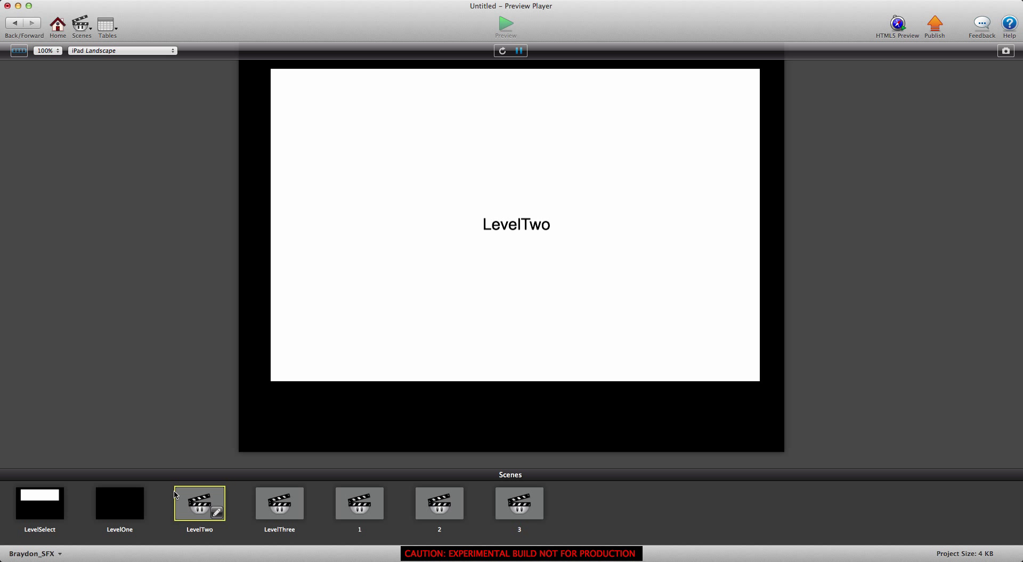
In LevelSelect, edit M1SceneChange's SceneName value from LevelTwo to LevelThree.
left_click(58, 24)
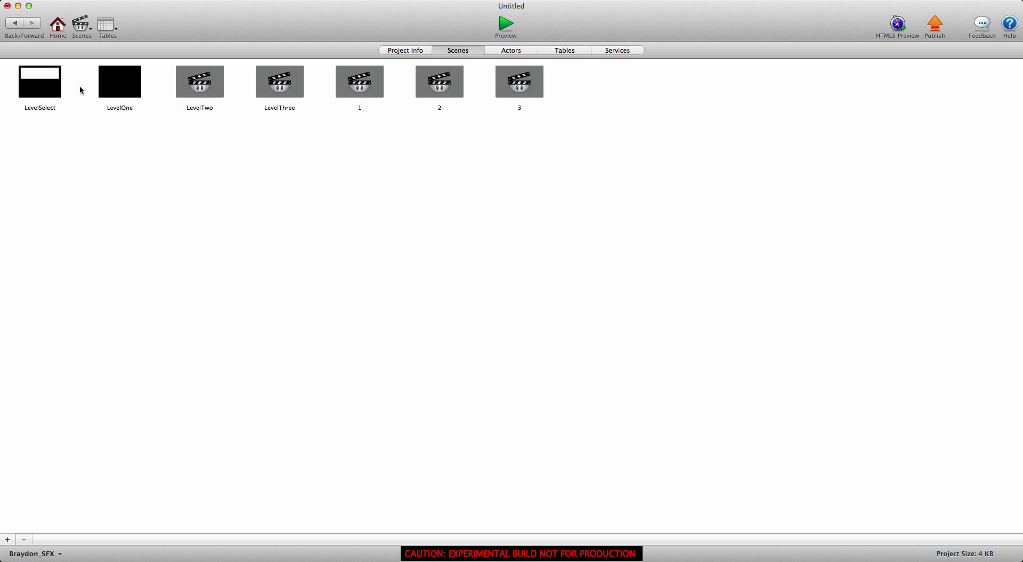
double_click(40, 84)
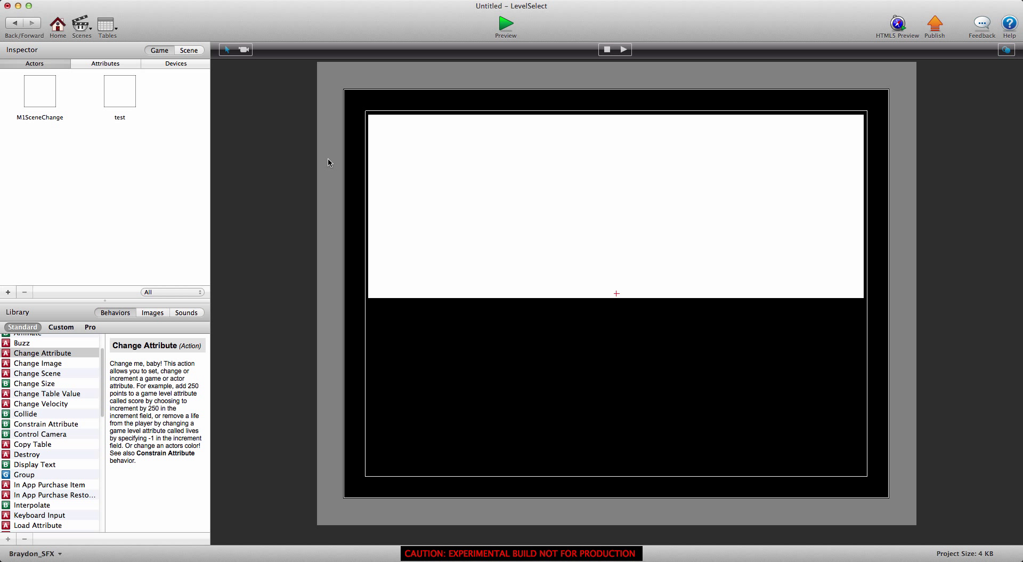
double_click(454, 161)
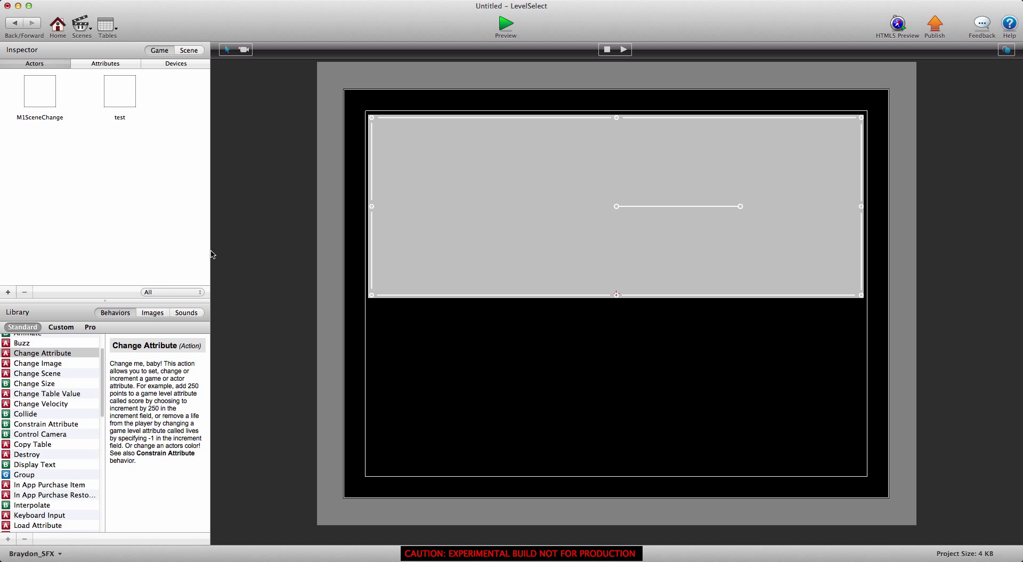
double_click(100, 285)
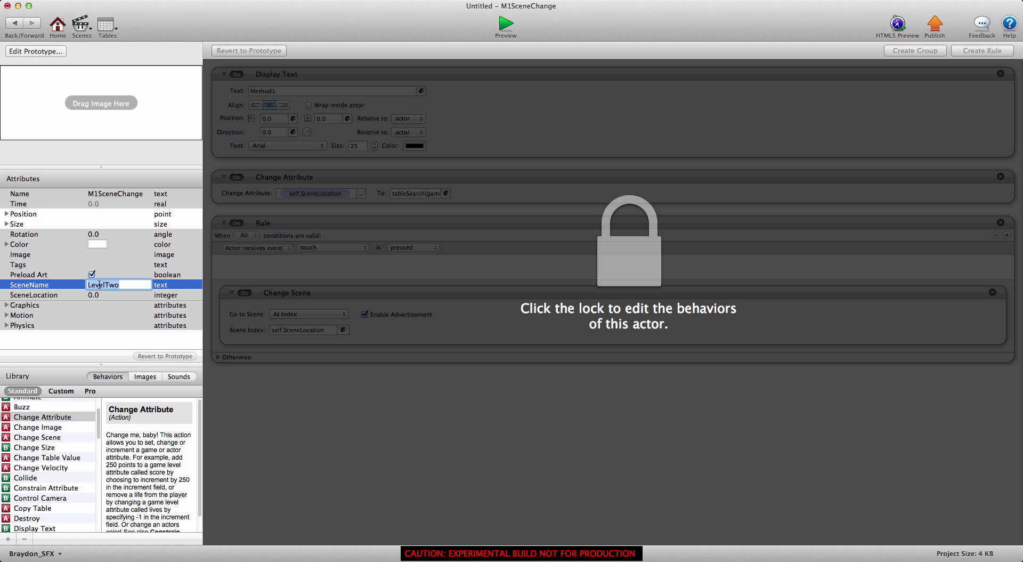
key("BackSpace")
key("BackSpace")
type("hree")
key("Tab")
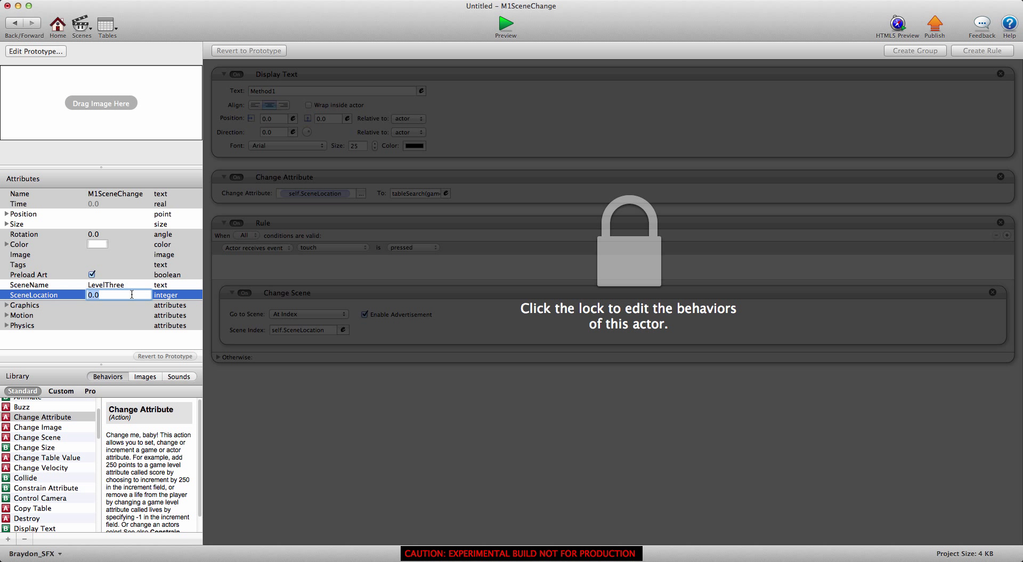
Preview, test Method1 lands on LevelThree, then return to the Scenes tab.
left_click(505, 25)
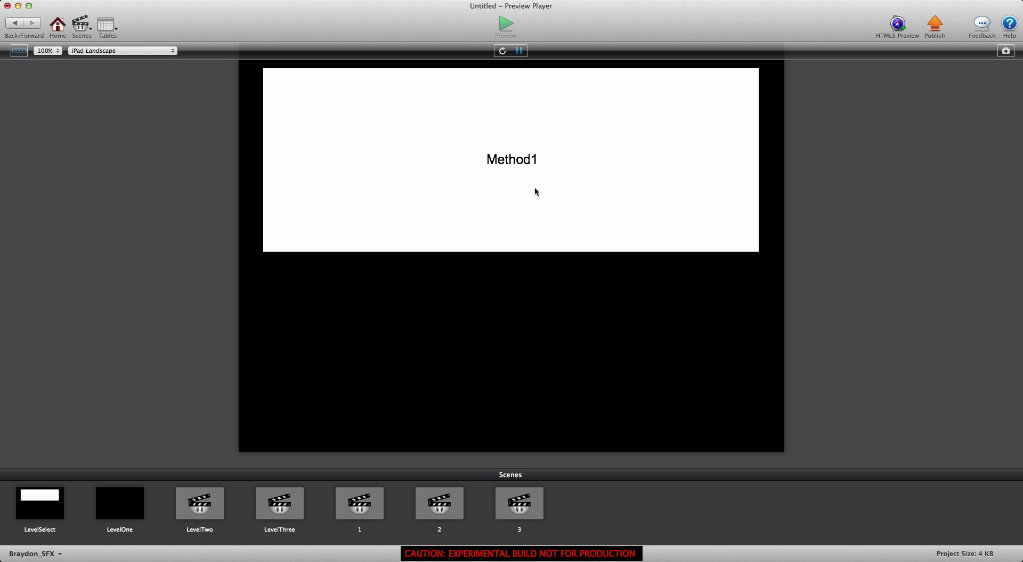
left_click(535, 186)
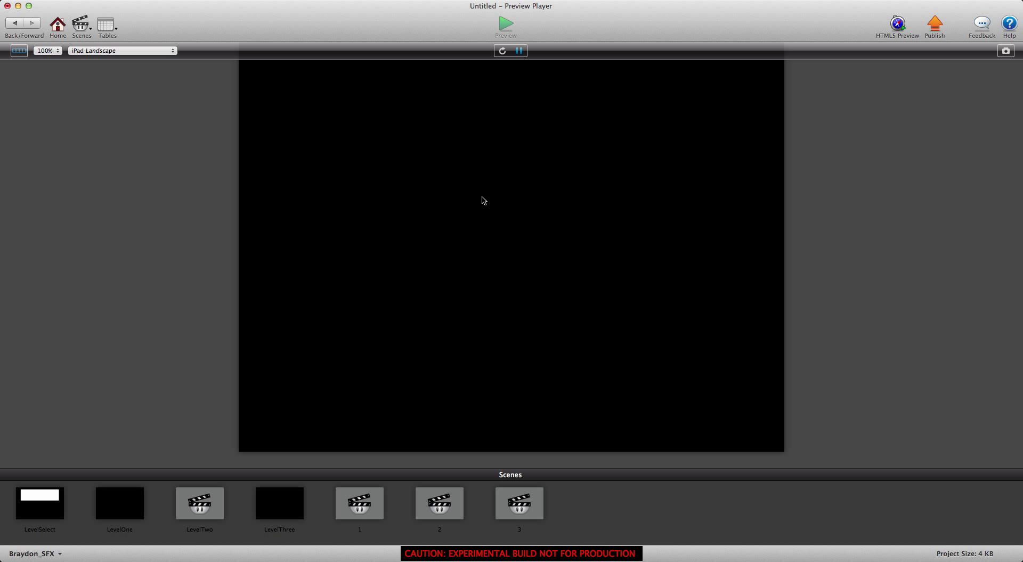
left_click(275, 498)
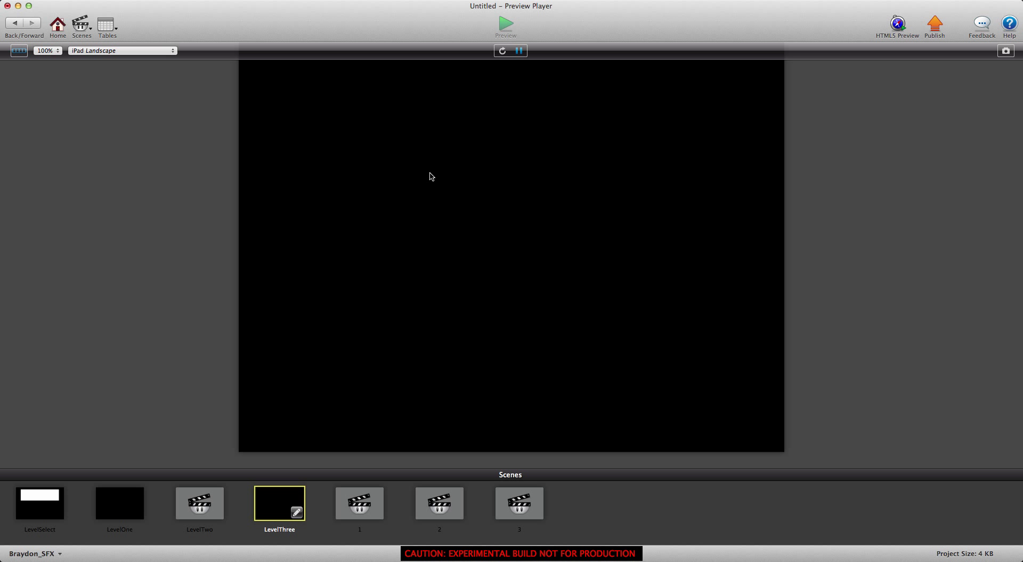
left_click(57, 24)
left_click(477, 48)
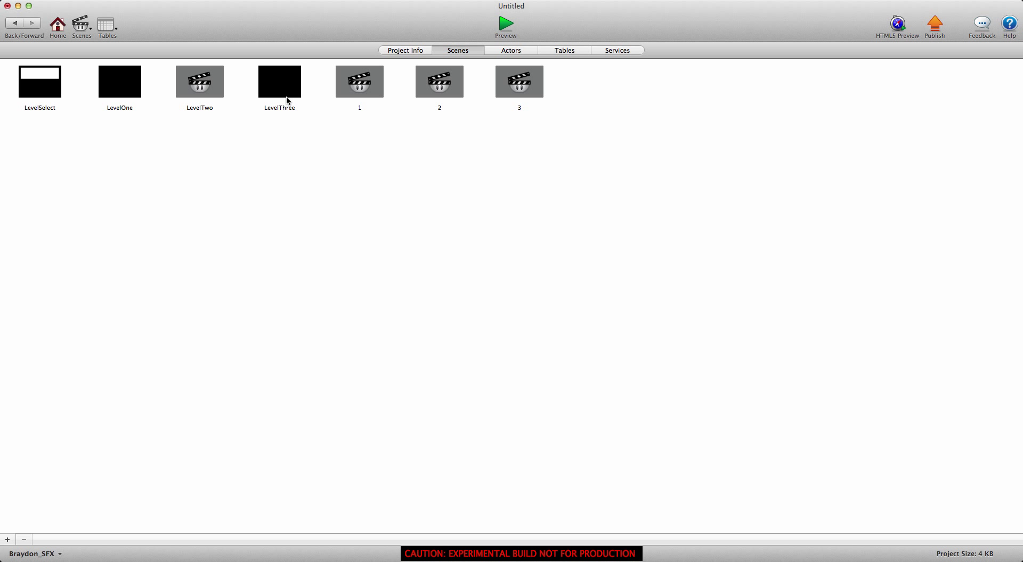
Open the M1SceneNames table to review its rows, then return to the scene list.
left_click(574, 51)
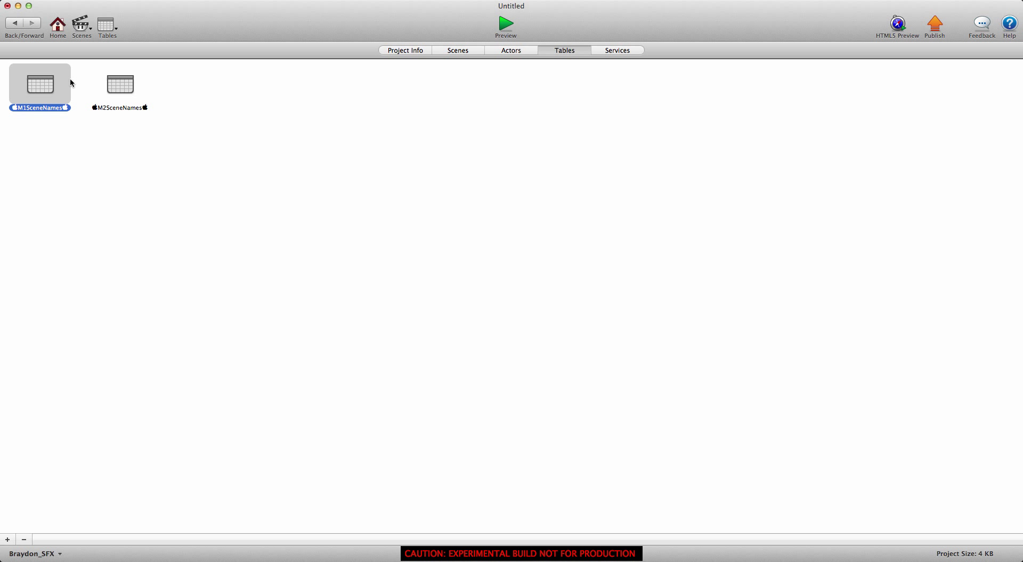
double_click(68, 80)
left_click(96, 52)
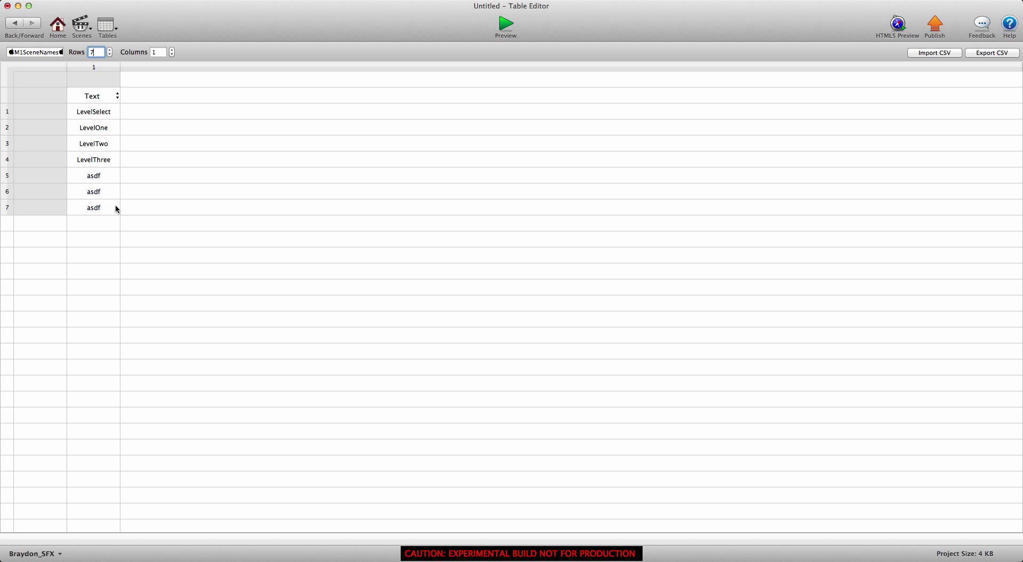
left_click(82, 112)
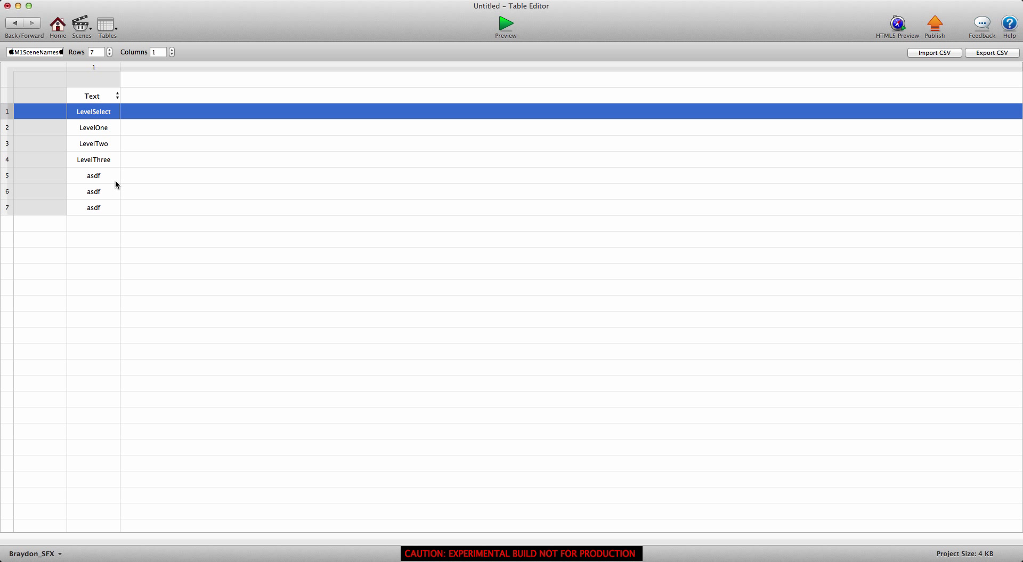
left_click(58, 26)
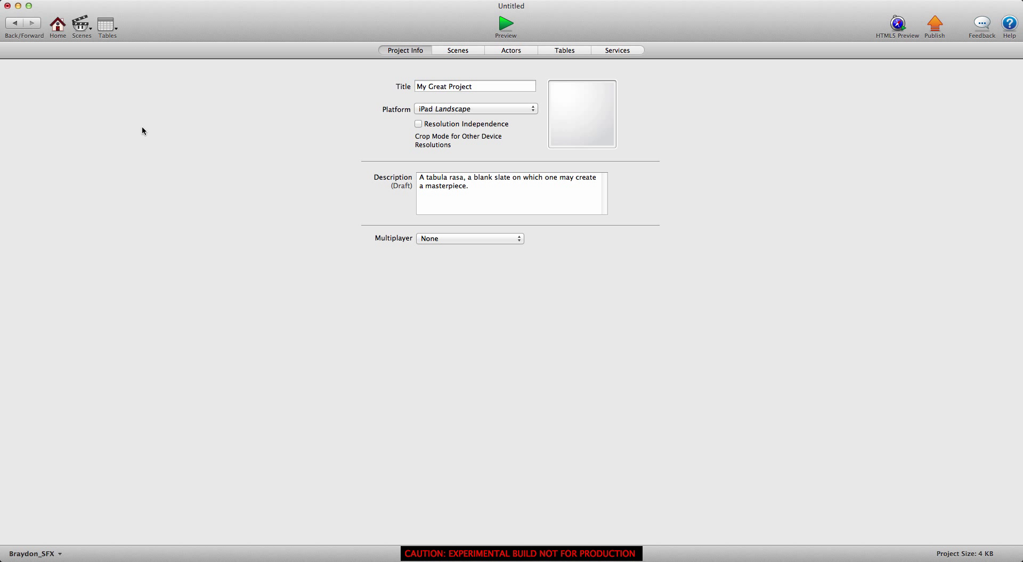
left_click(456, 50)
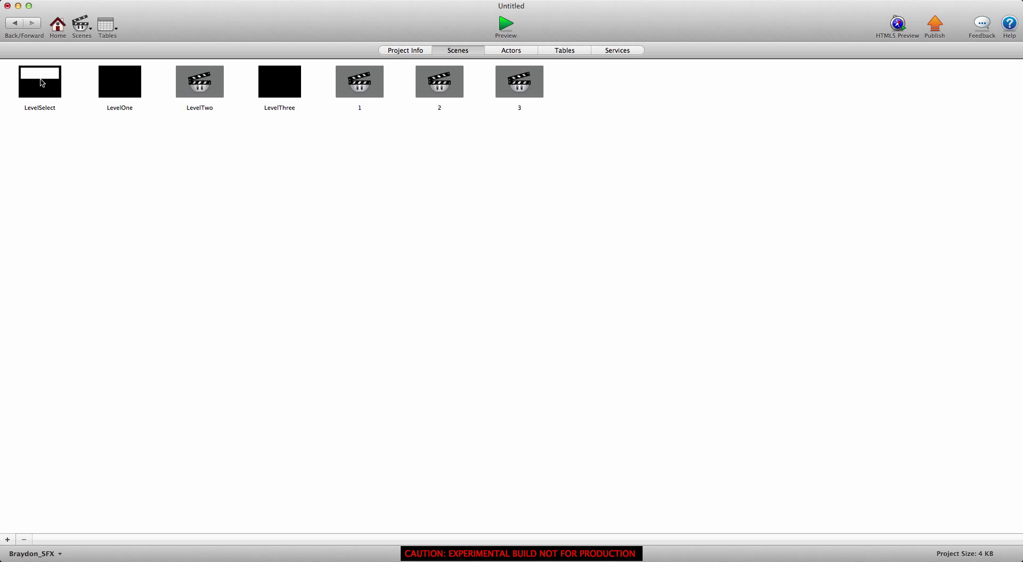
Make M2SceneNames an Integer column table with 7 rows.
left_click(576, 52)
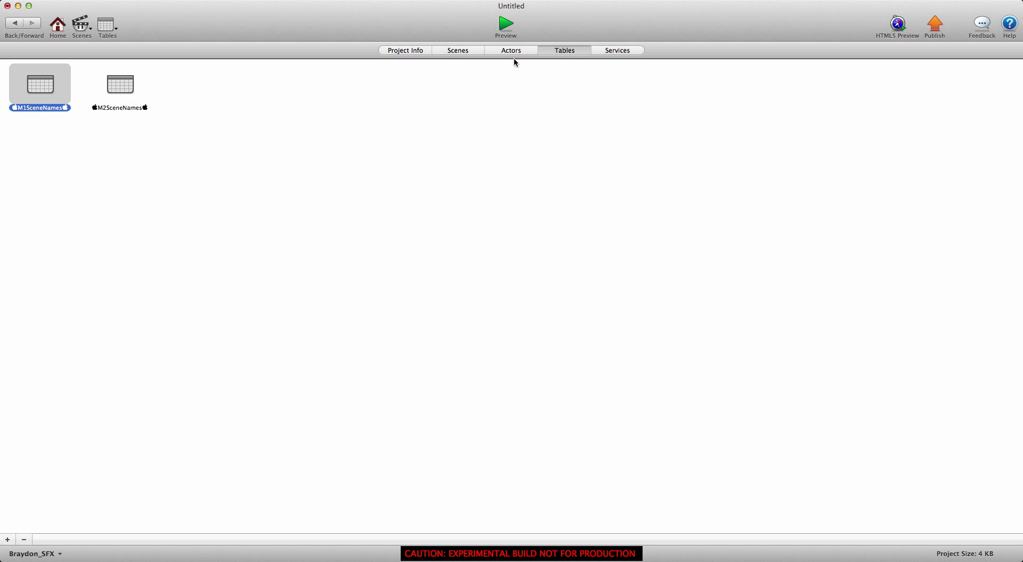
double_click(146, 86)
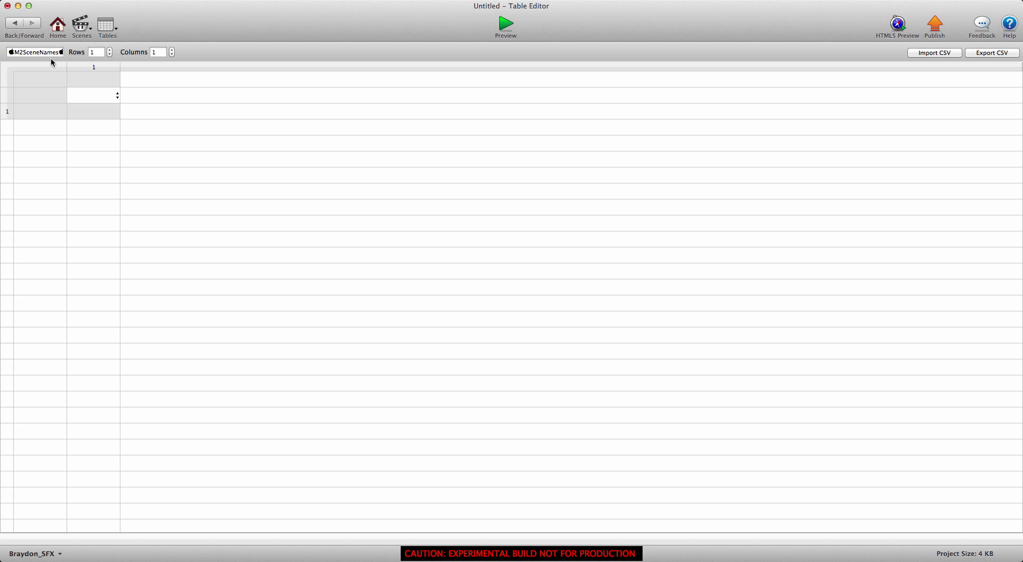
left_click(50, 54)
left_click(96, 95)
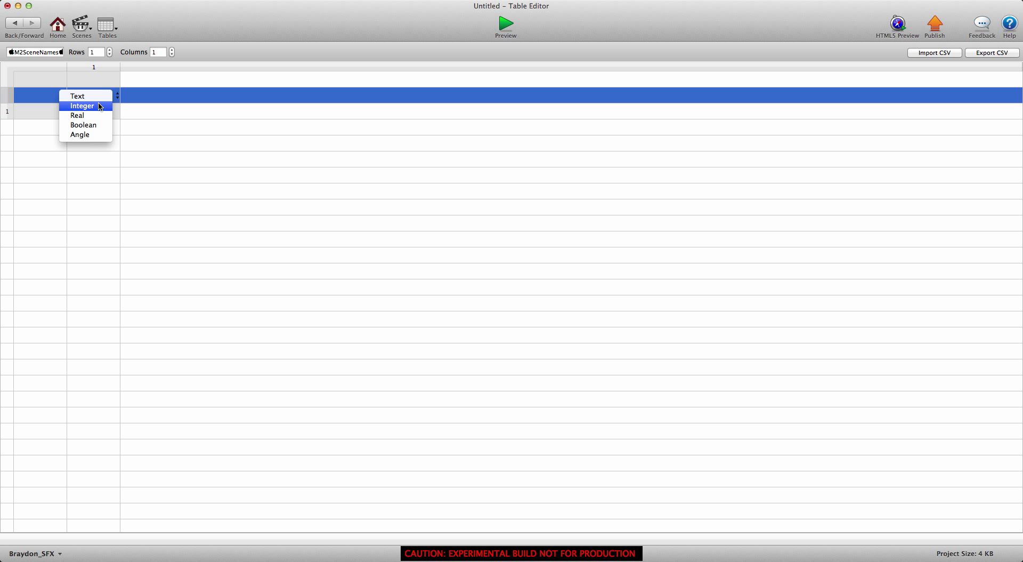
left_click(83, 105)
left_click(89, 52)
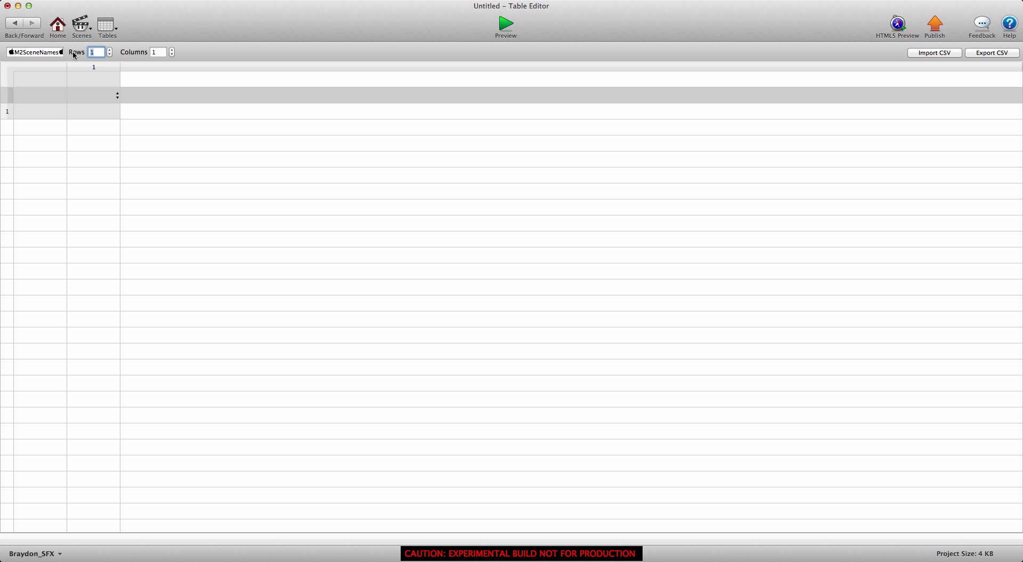
type("7")
left_click(104, 97)
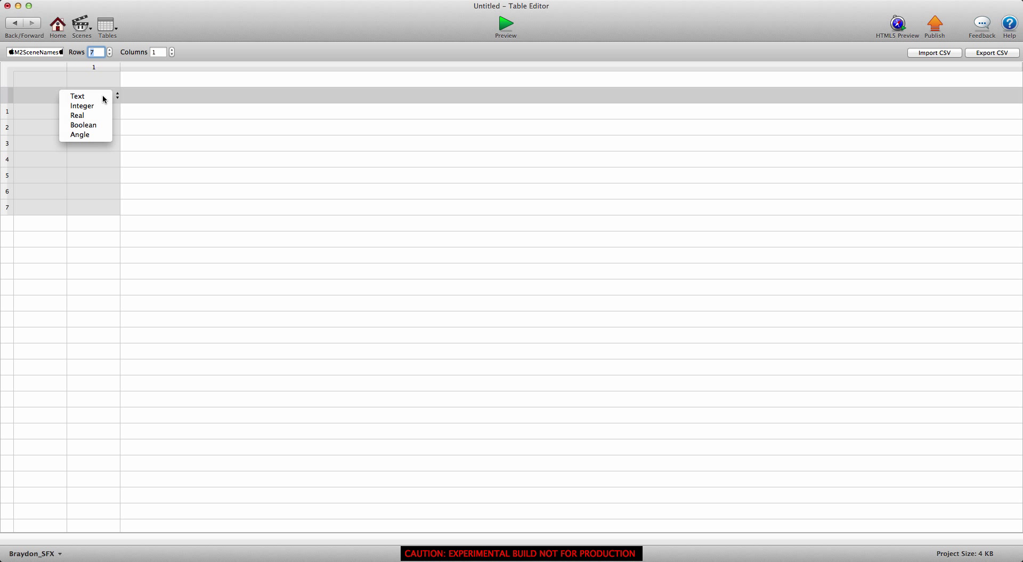
left_click(91, 106)
Enter 999, 99, 99, 99 into rows 1–4 of M2SceneNames.
double_click(98, 112)
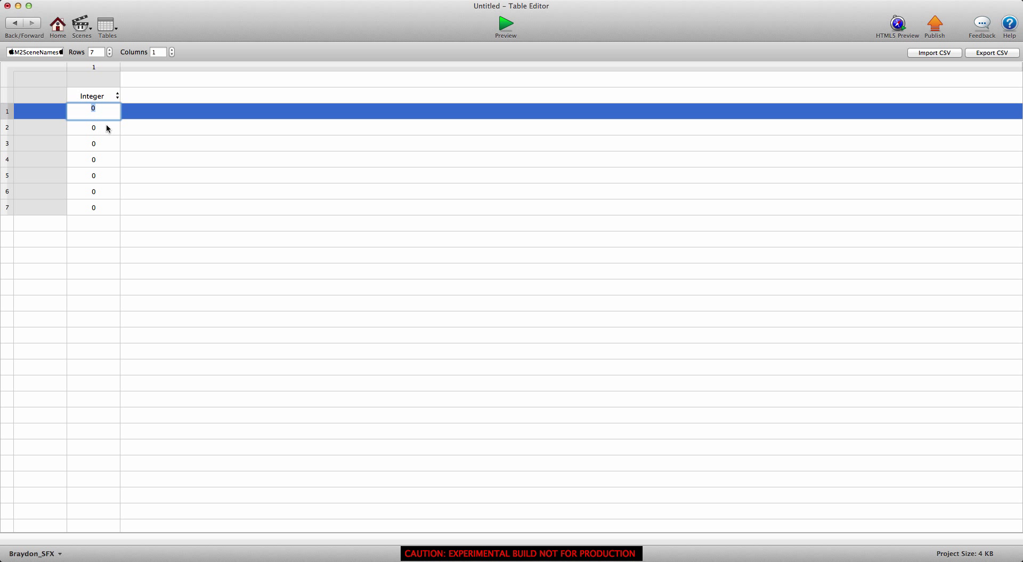
type("999")
key("Return")
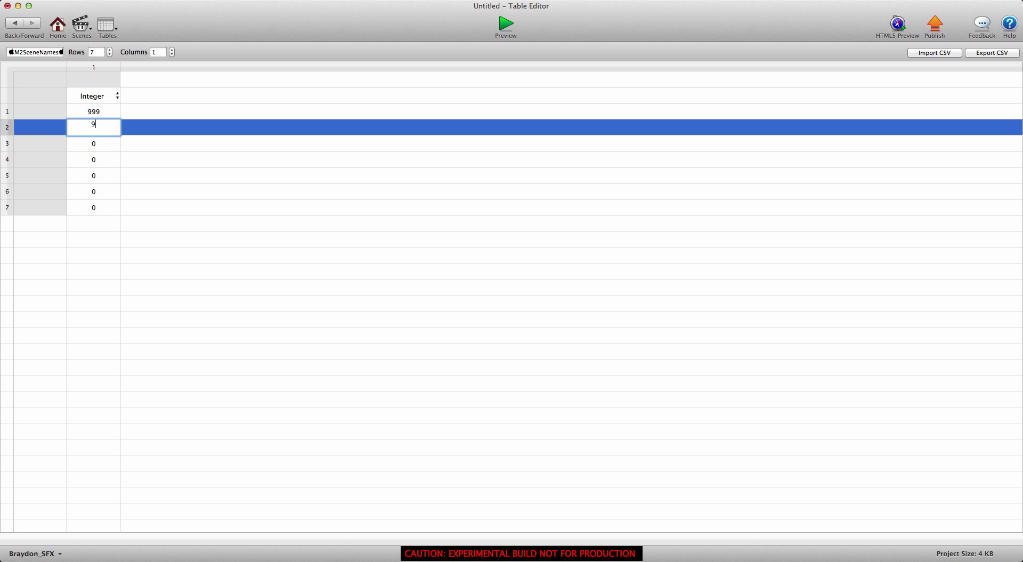
type("99")
key("Return")
type("99")
left_click(95, 161)
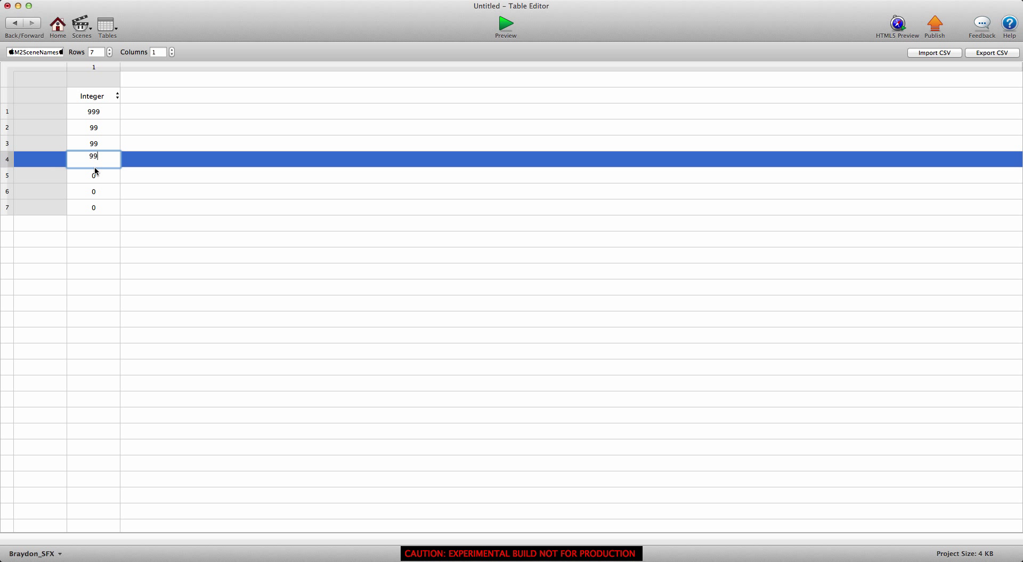
left_click(177, 190)
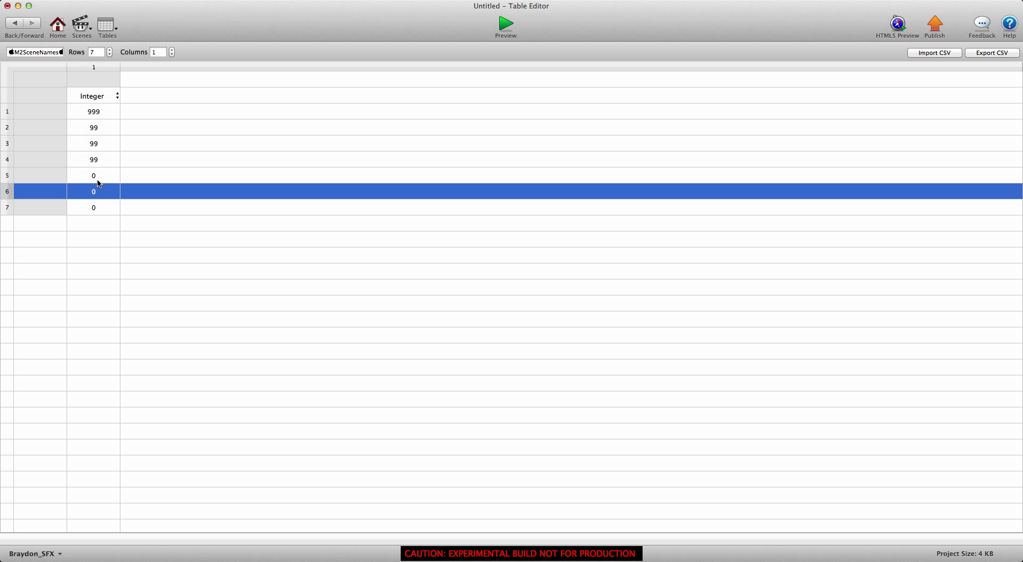
left_click_drag(35, 177, 56, 214)
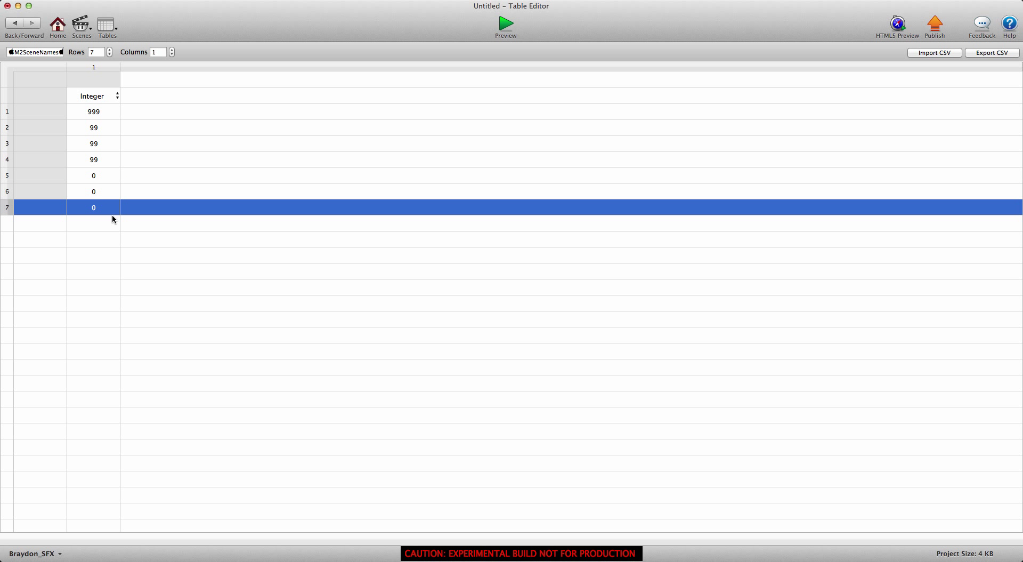
Enter 1 in row 5 and 3 in row 7, then return to the project overview.
double_click(94, 175)
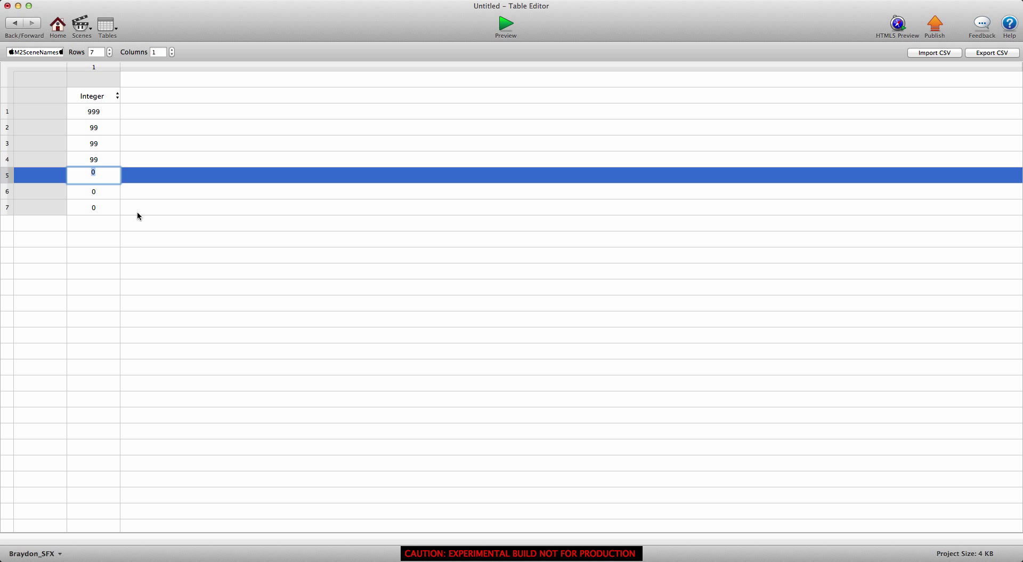
type("1")
left_click(95, 194)
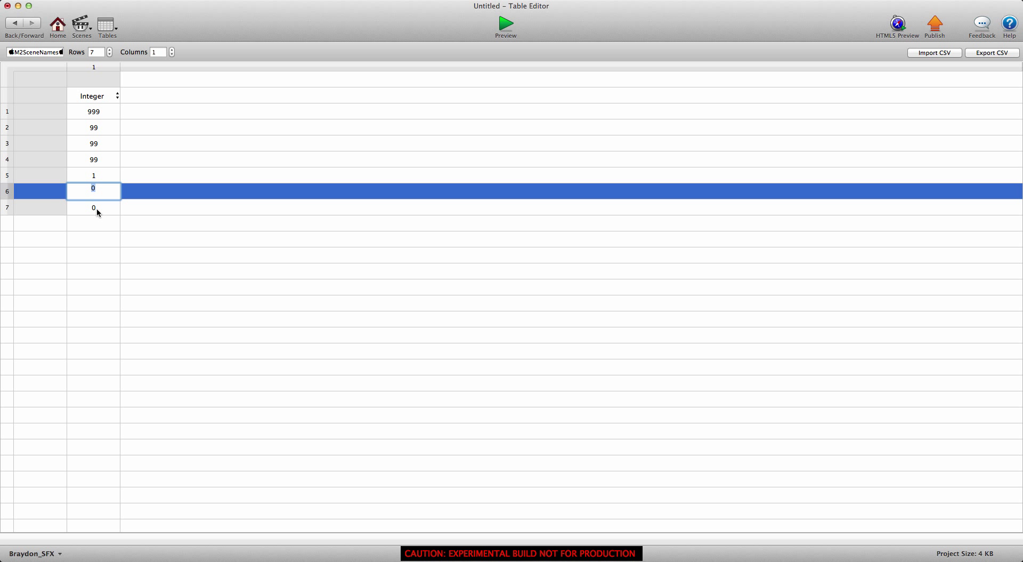
double_click(95, 208)
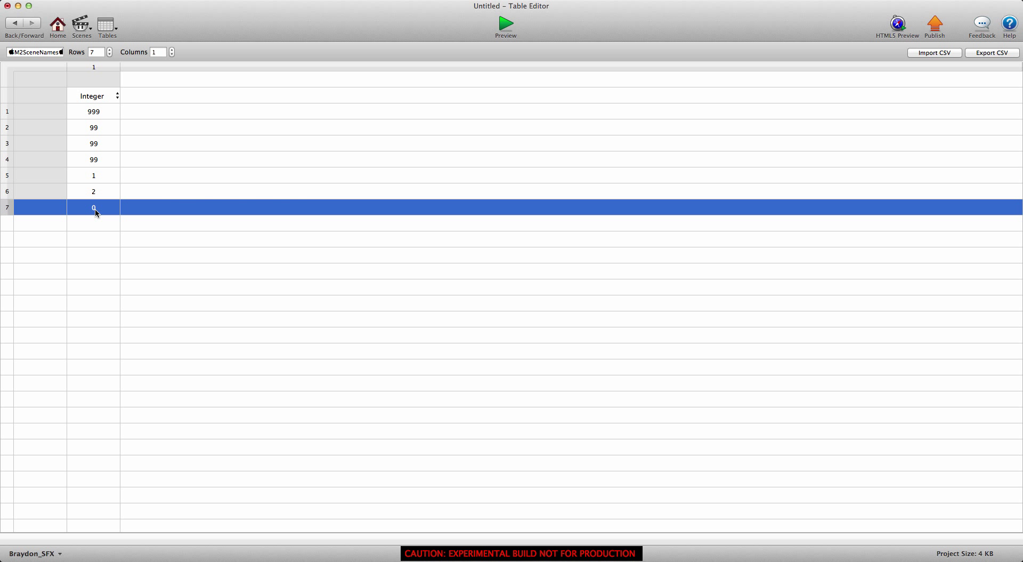
type("3")
left_click(108, 253)
left_click(58, 24)
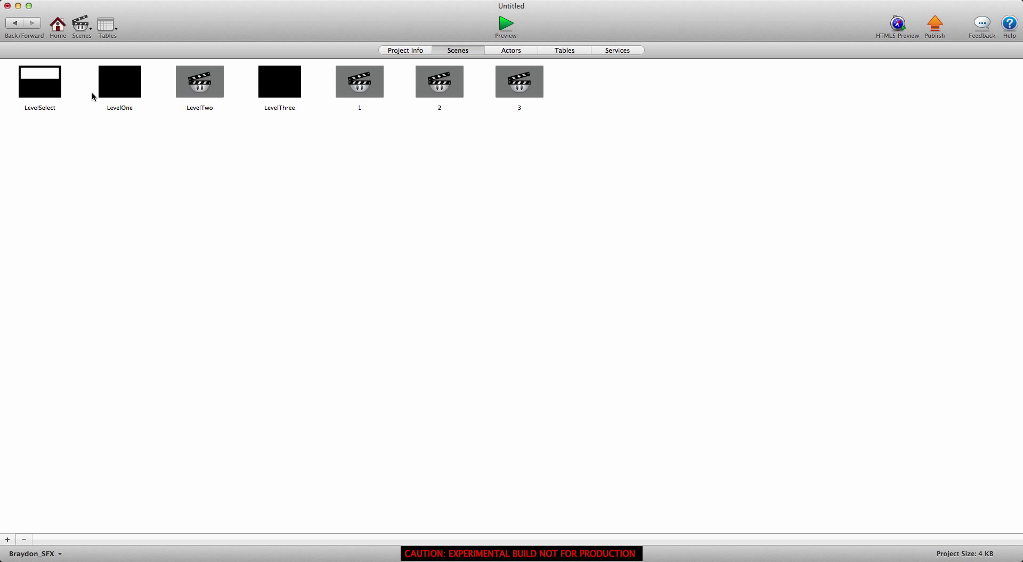
Check scenes 1, 2 and 3, then open LevelSelect and add a new actor.
left_click(358, 77)
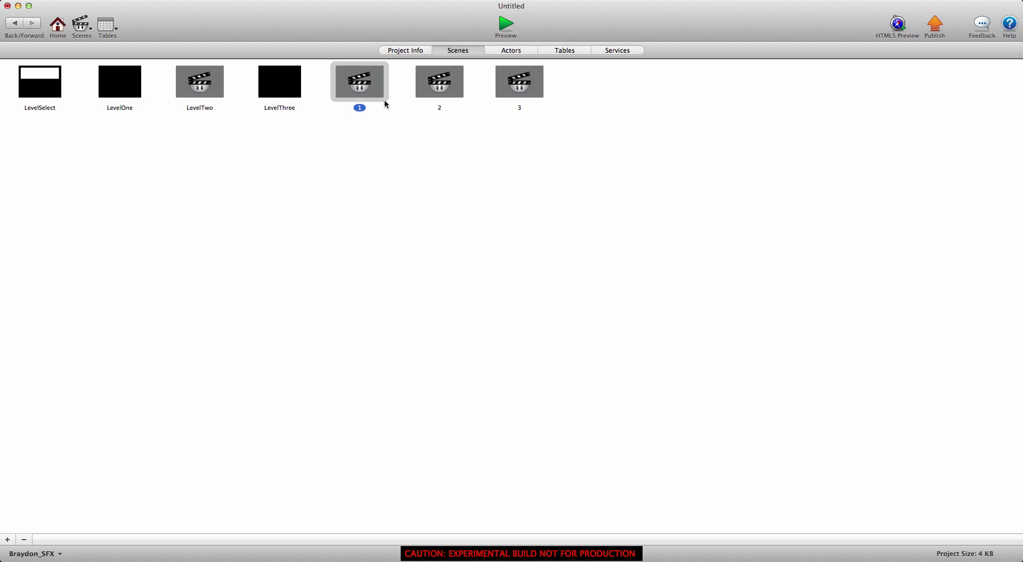
left_click(430, 79)
left_click(524, 87)
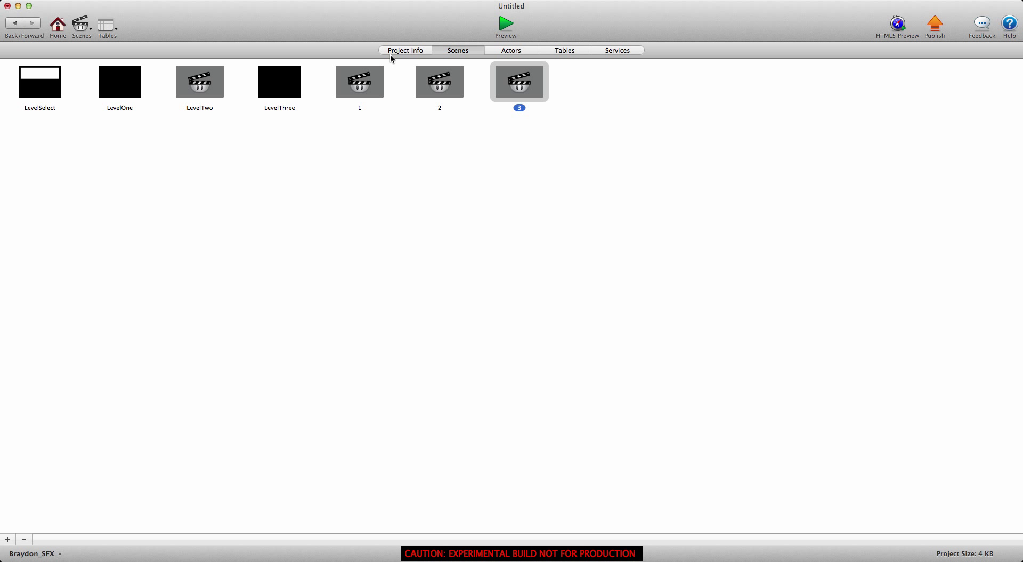
double_click(51, 80)
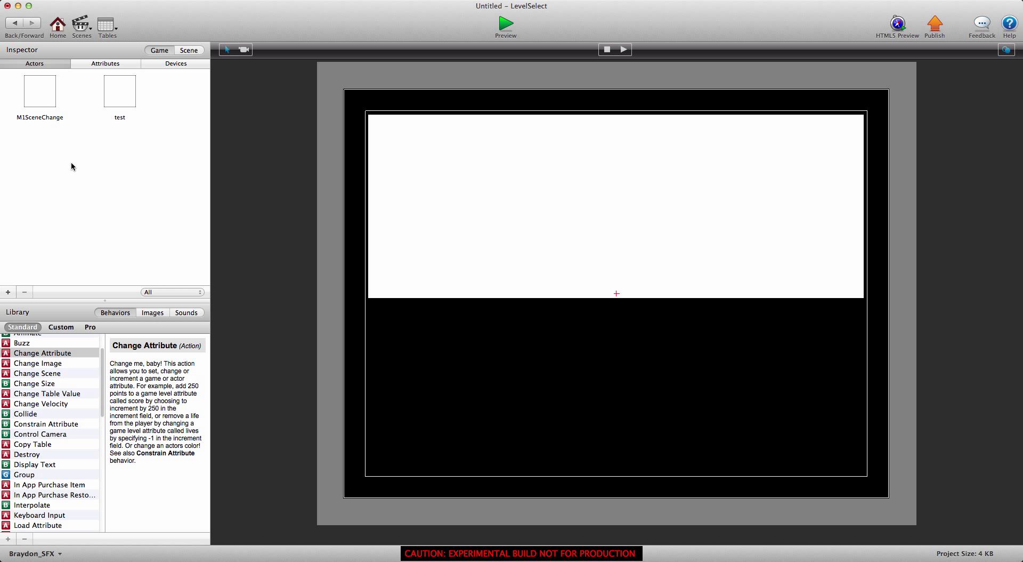
left_click(8, 292)
Rename the new actor to M2SceneChange and open its behavior editor.
double_click(59, 170)
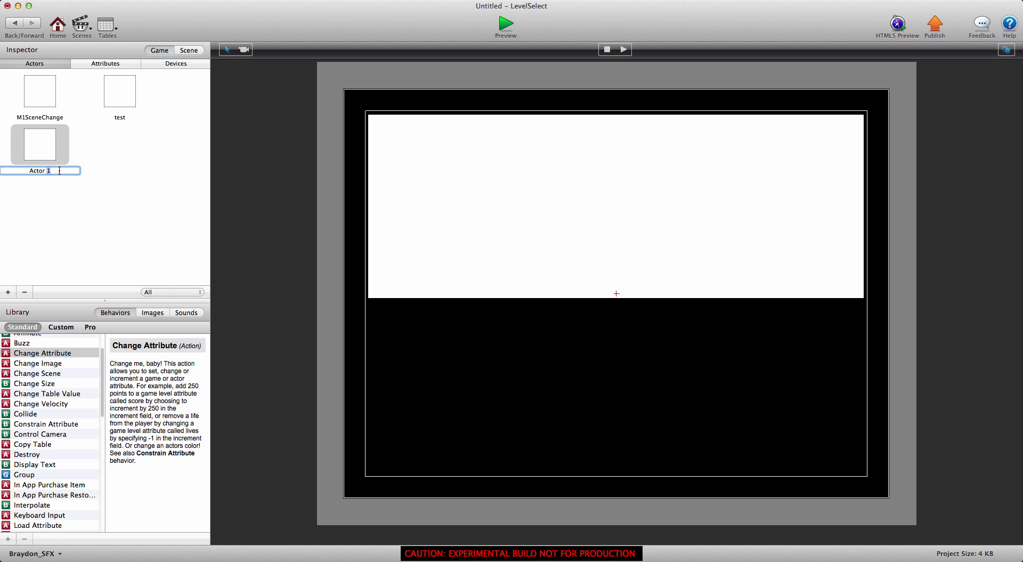
triple_click(60, 171)
type("M2SceneCa")
key("BackSpace")
type("hage")
double_click(59, 171)
left_click(75, 171)
key("Left")
key("Left")
type("n")
key("Return")
double_click(40, 149)
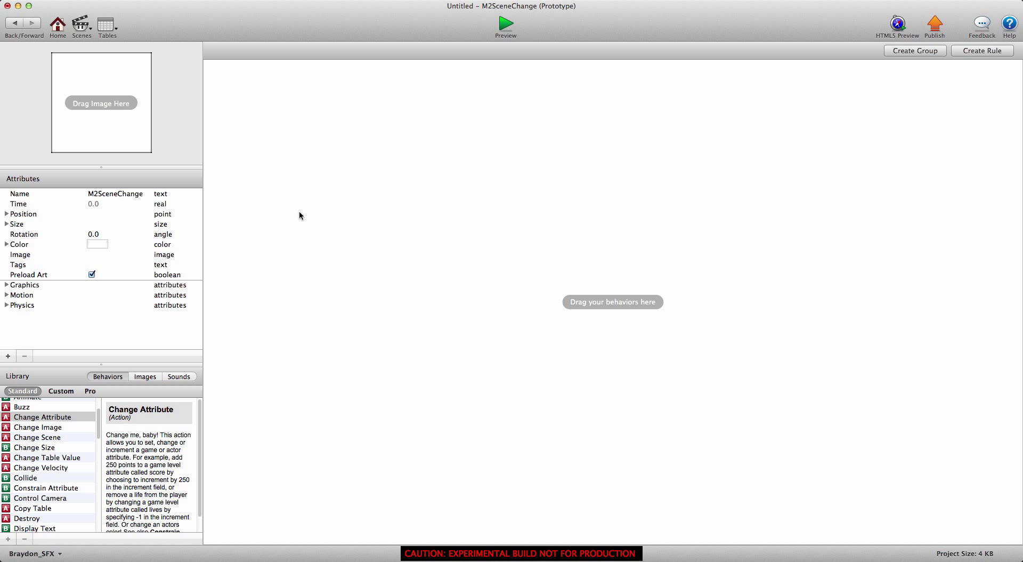
Add an integer attribute named SceneLocation to the actor.
left_click(8, 355)
left_click(483, 77)
left_click(635, 98)
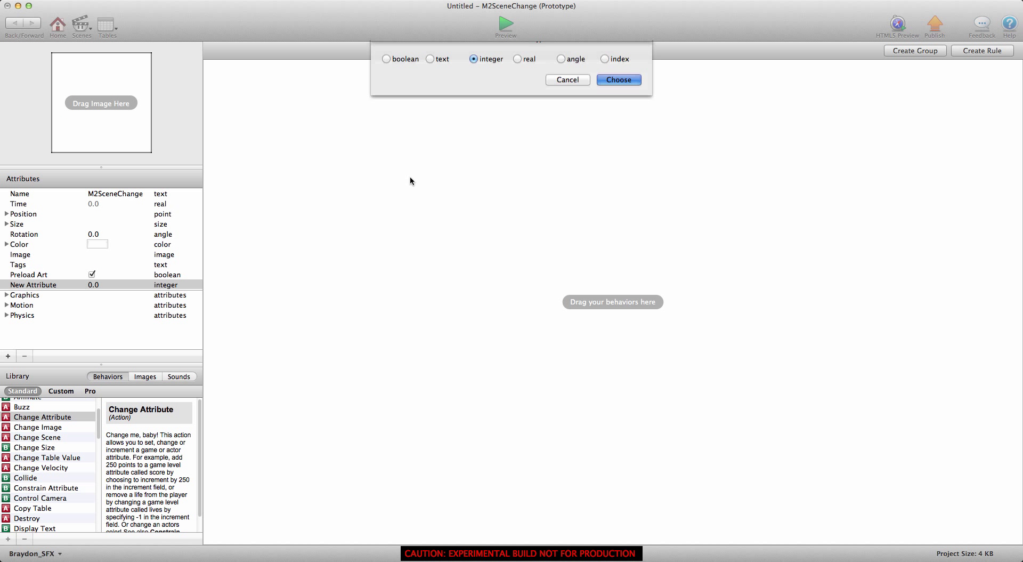
left_click(47, 286)
left_click(47, 286)
type("S")
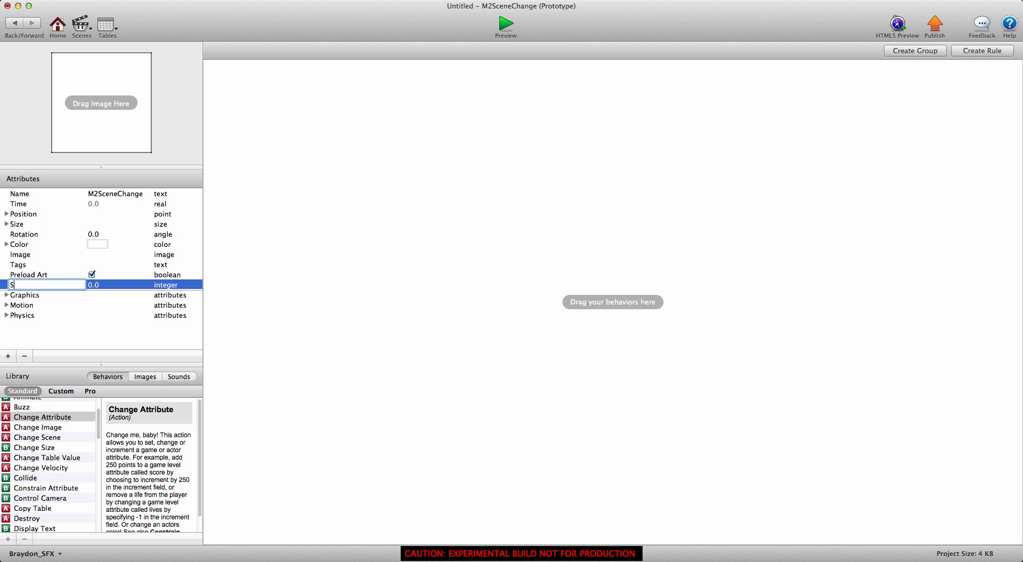
type("ceneLocation")
key("Return")
left_click(264, 278)
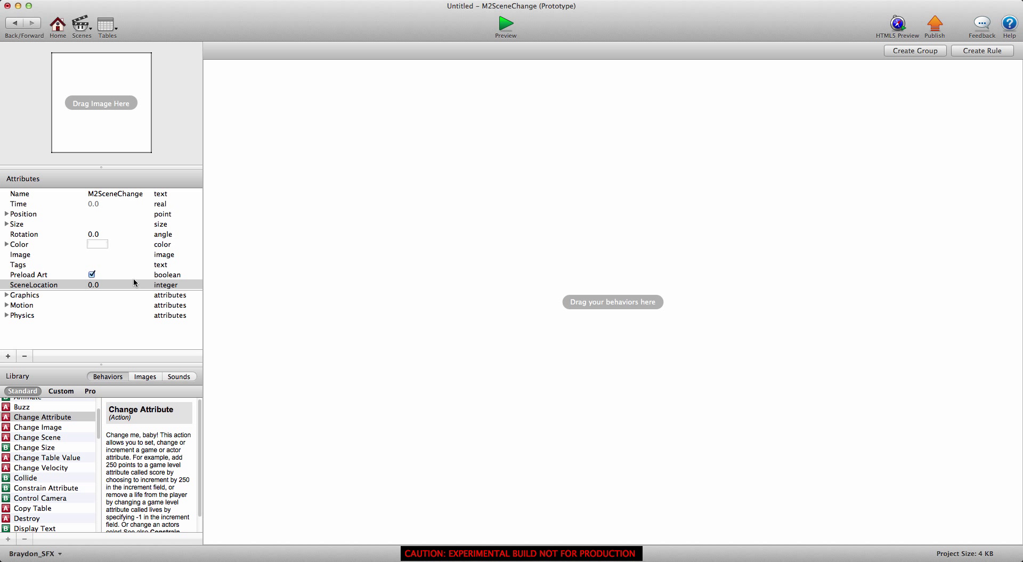
Set SceneLocation's value to 3 and glance at the project scene list.
left_click(95, 285)
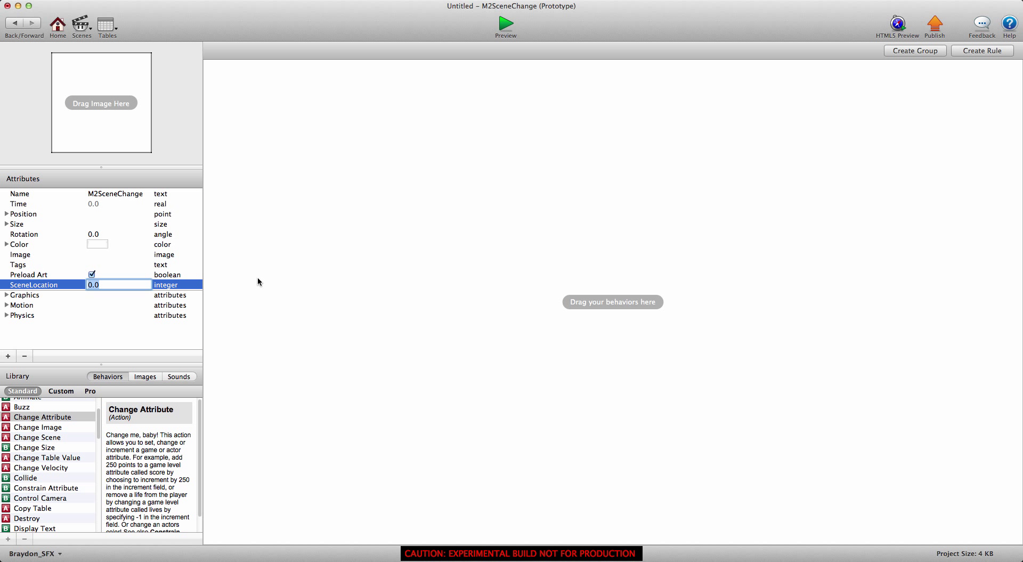
type("3")
key("Return")
left_click(391, 259)
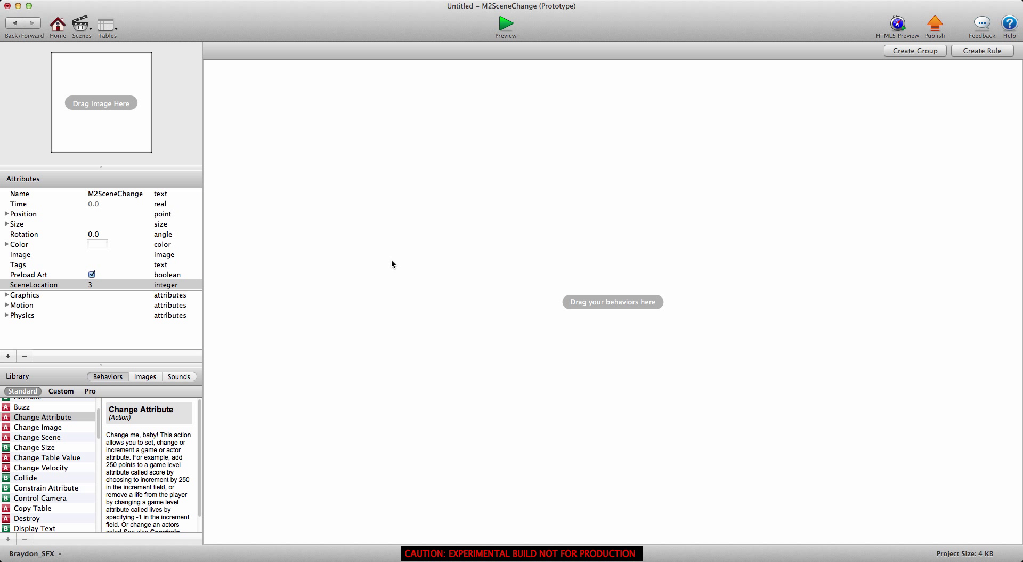
left_click(100, 285)
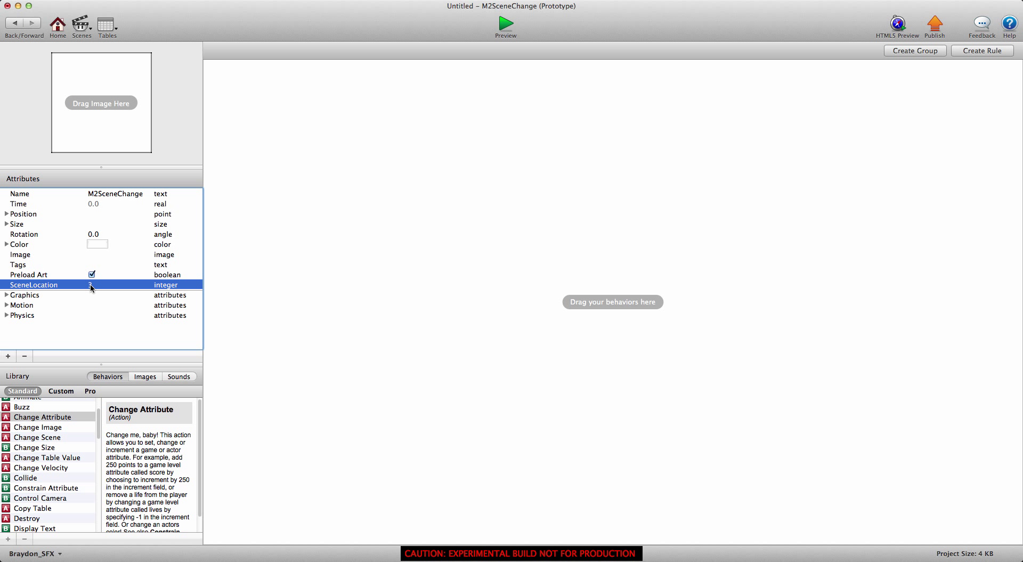
left_click(87, 36)
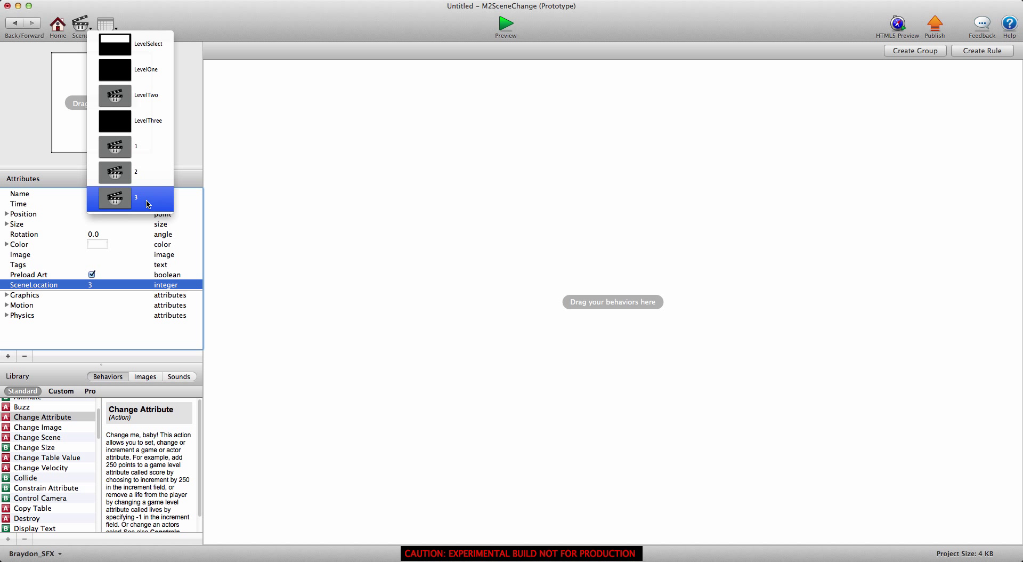
left_click(283, 187)
left_click(307, 219)
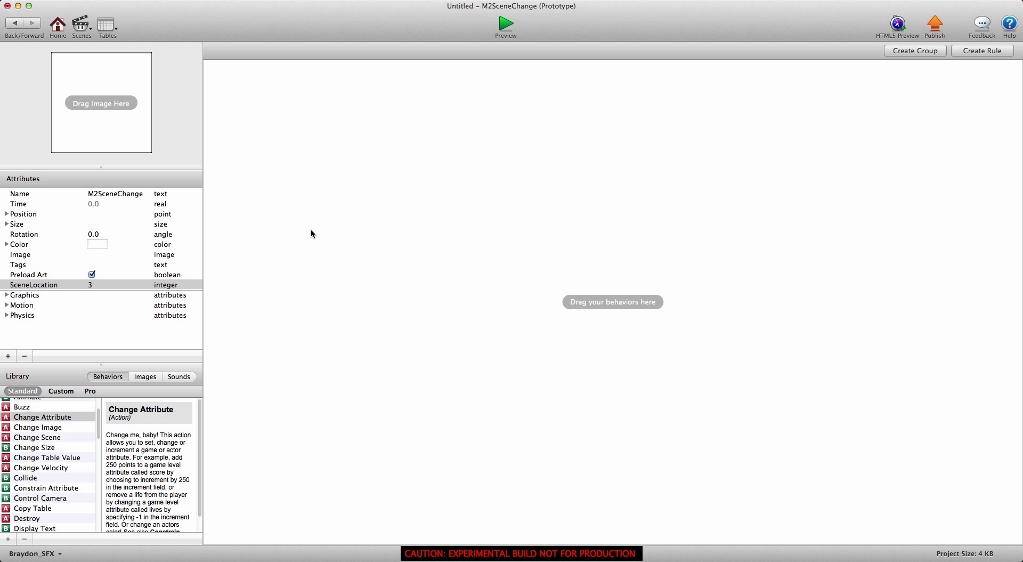
Add a Change Attribute for self.SceneLocation and insert the tableSearch function.
left_click_drag(52, 416, 380, 127)
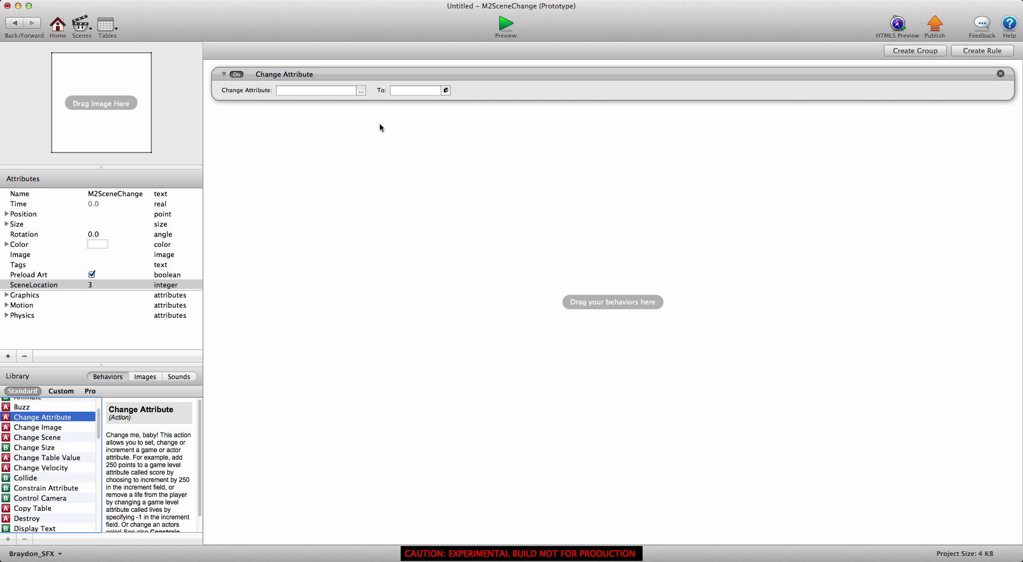
left_click(361, 91)
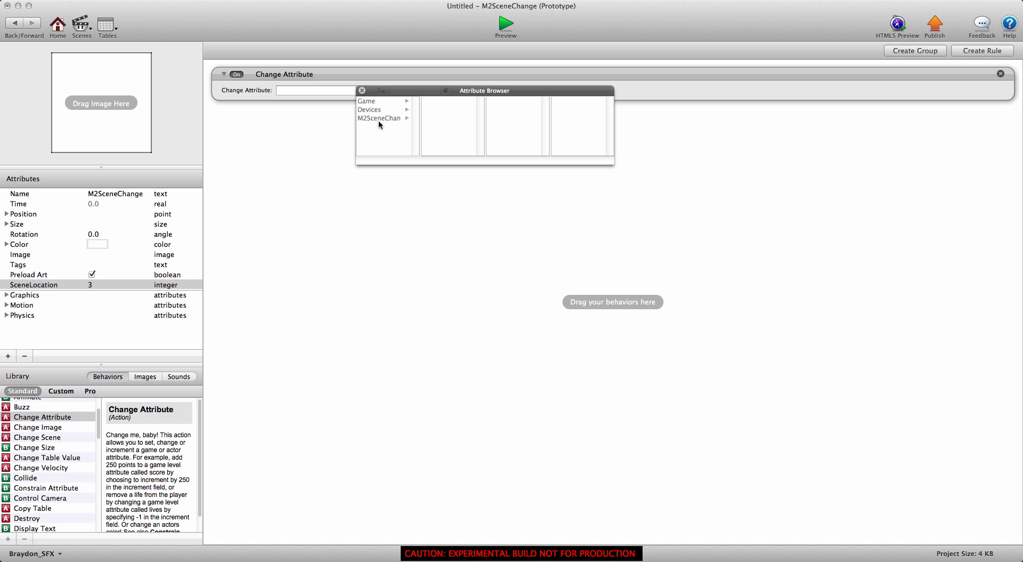
left_click(373, 118)
scroll(456, 128, "down", 3)
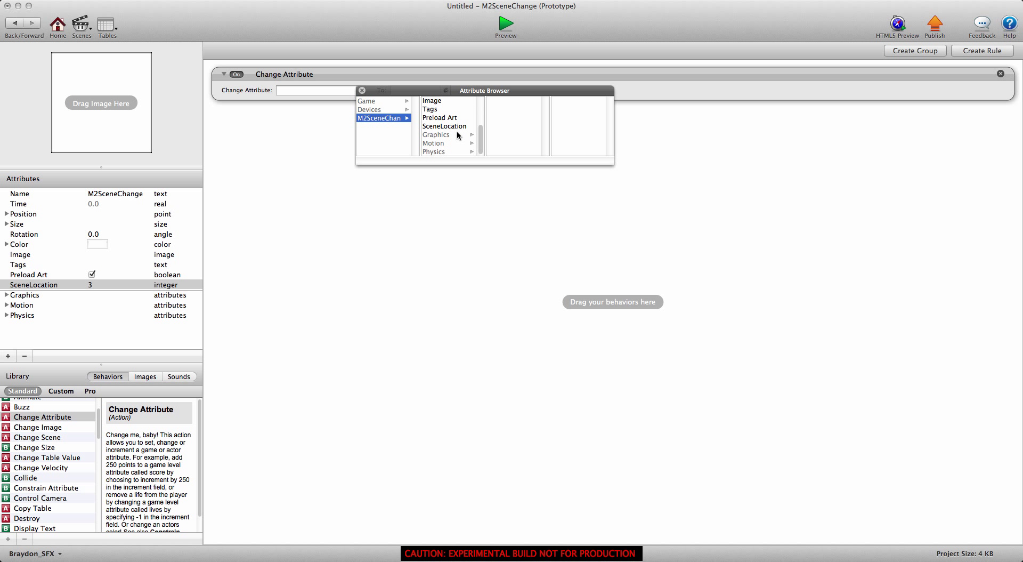
left_click(456, 127)
left_click(447, 91)
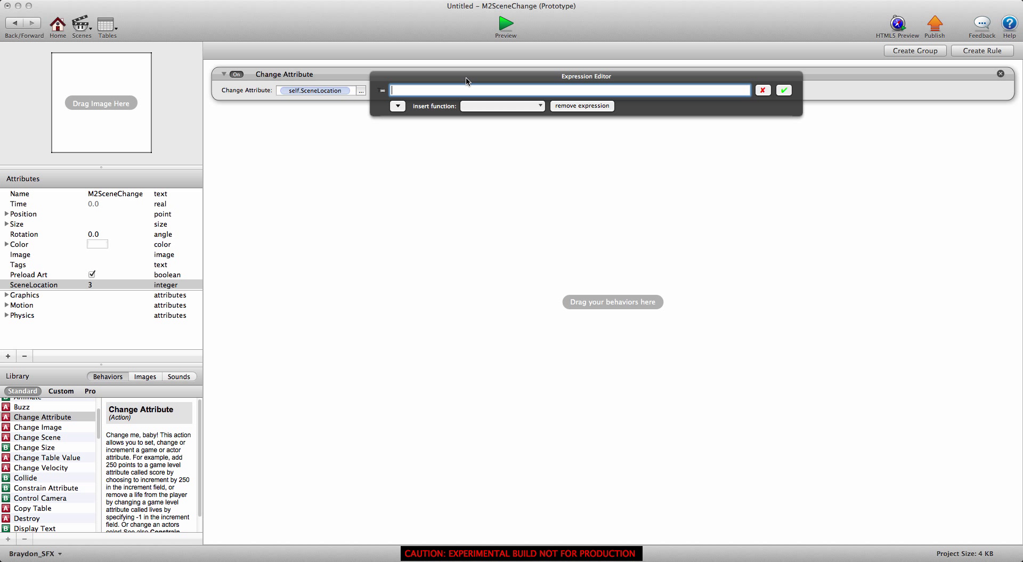
left_click(434, 136)
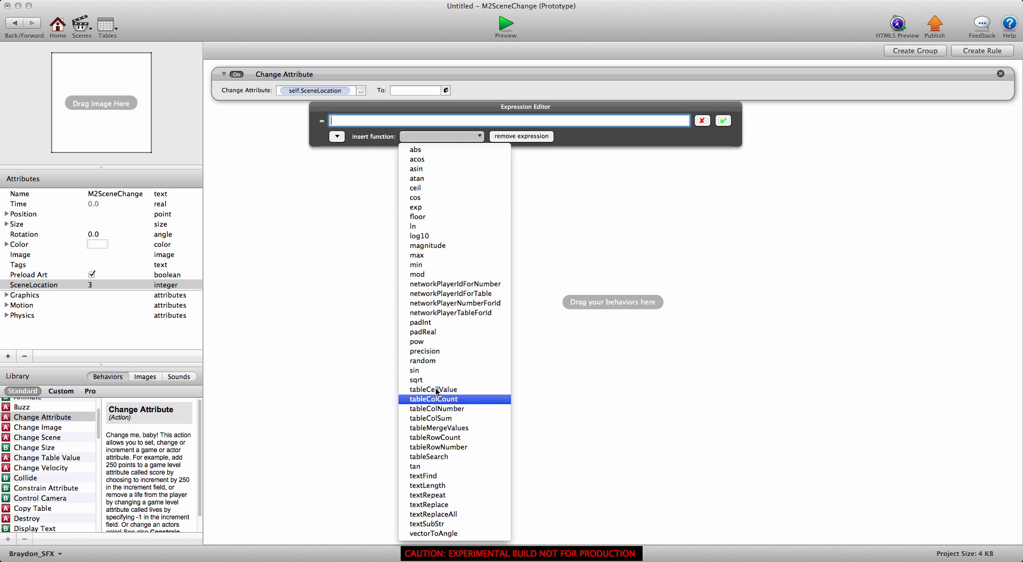
left_click(445, 456)
Fill tableSearch's table with M2SceneNames and its key with SceneLocation.
double_click(377, 121)
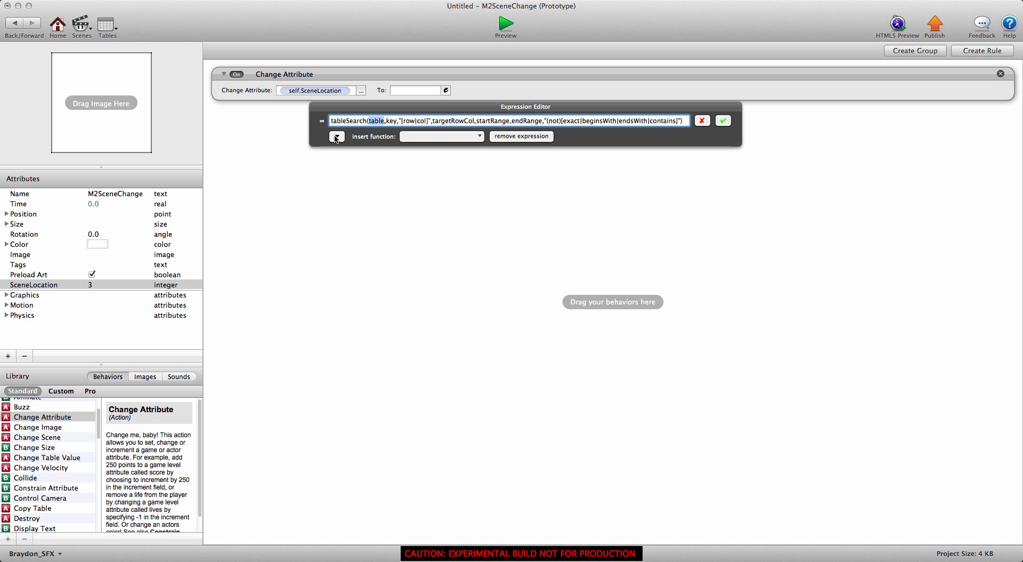
left_click(336, 136)
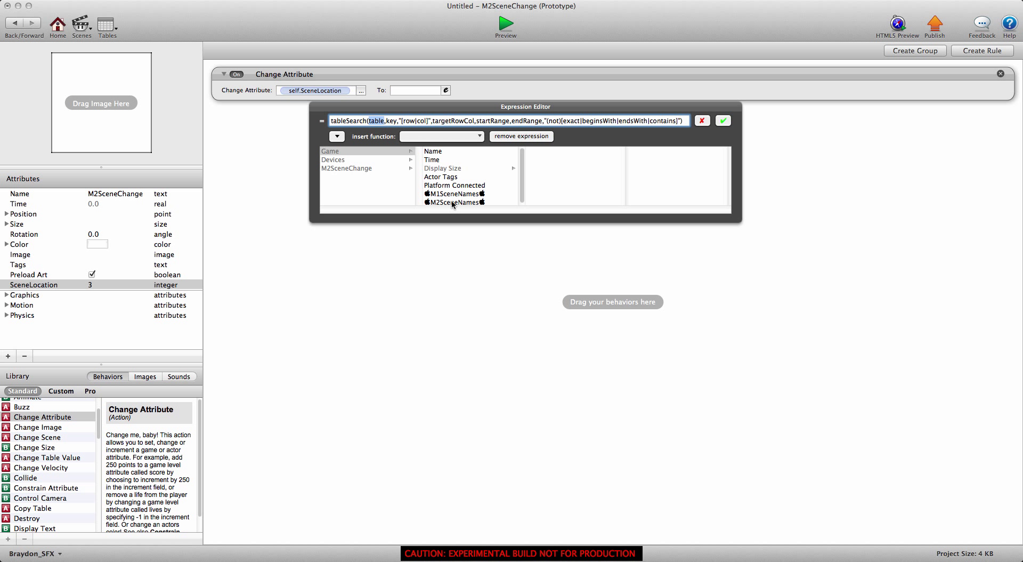
left_click(453, 202)
double_click(476, 120)
mouse_move(385, 168)
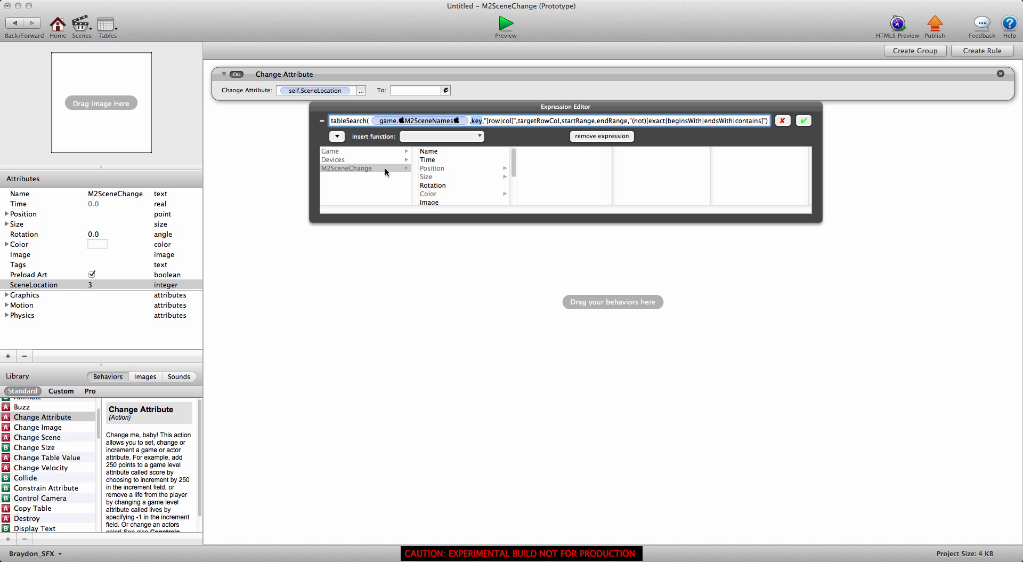
scroll(447, 165, "down", 3)
left_click(452, 175)
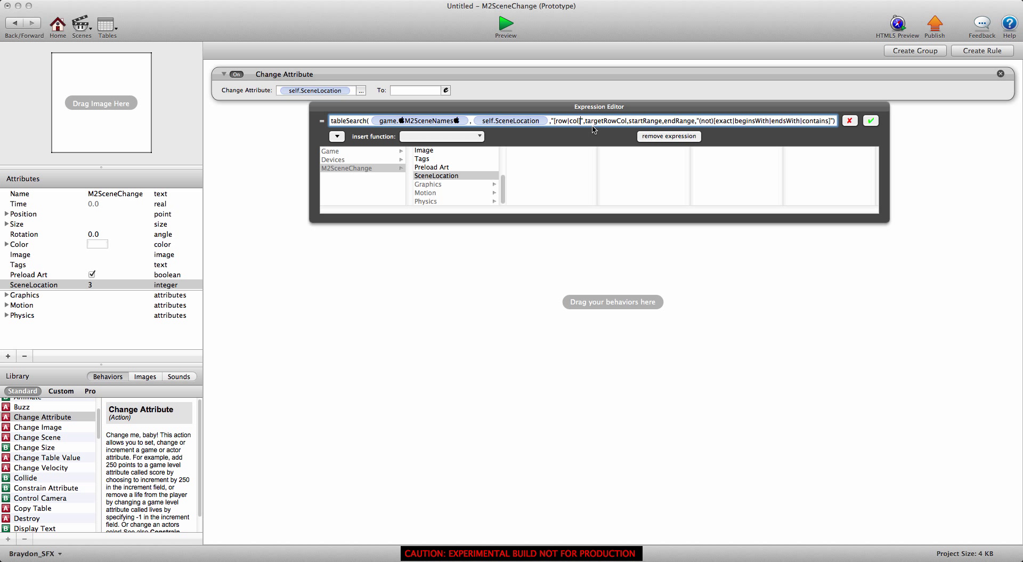
key("BackSpace")
key("BackSpace")
key("BackSpace")
key("BackSpace")
key("BackSpace")
key("BackSpace")
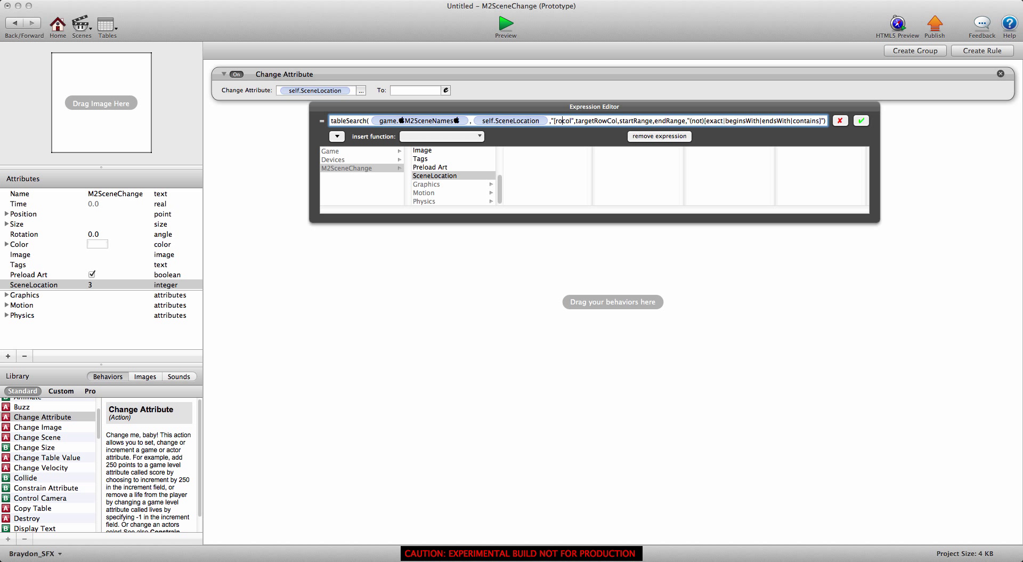
Set column 1, start range 1, and end range tableRowCount(M2SceneNames).
double_click(591, 119)
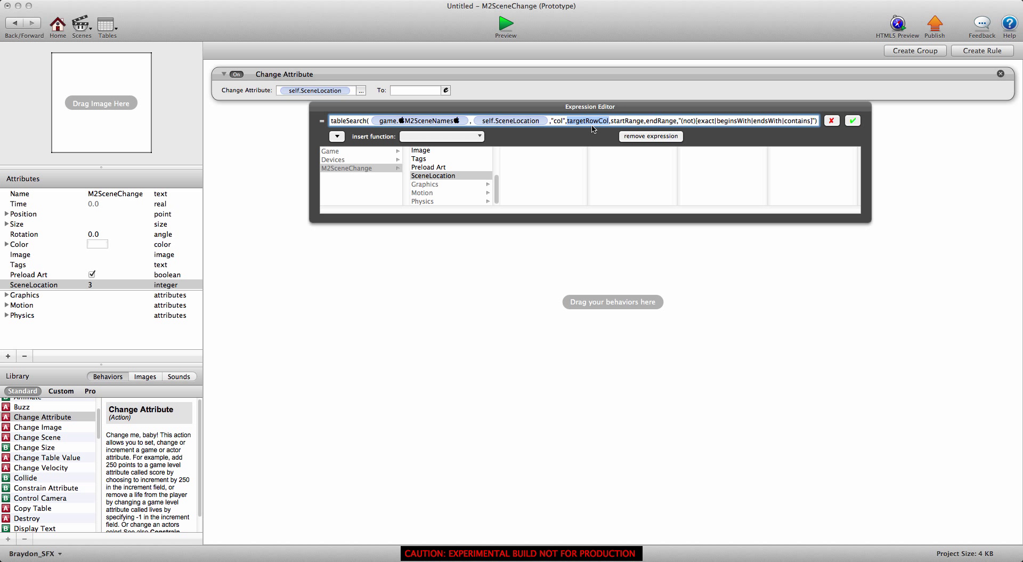
type("1")
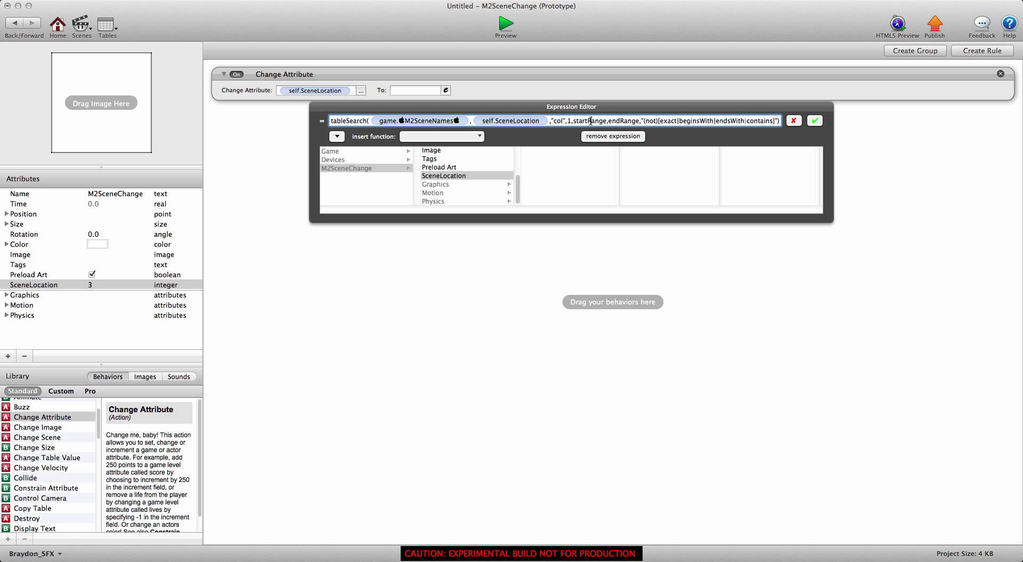
double_click(590, 120)
type("1")
double_click(594, 120)
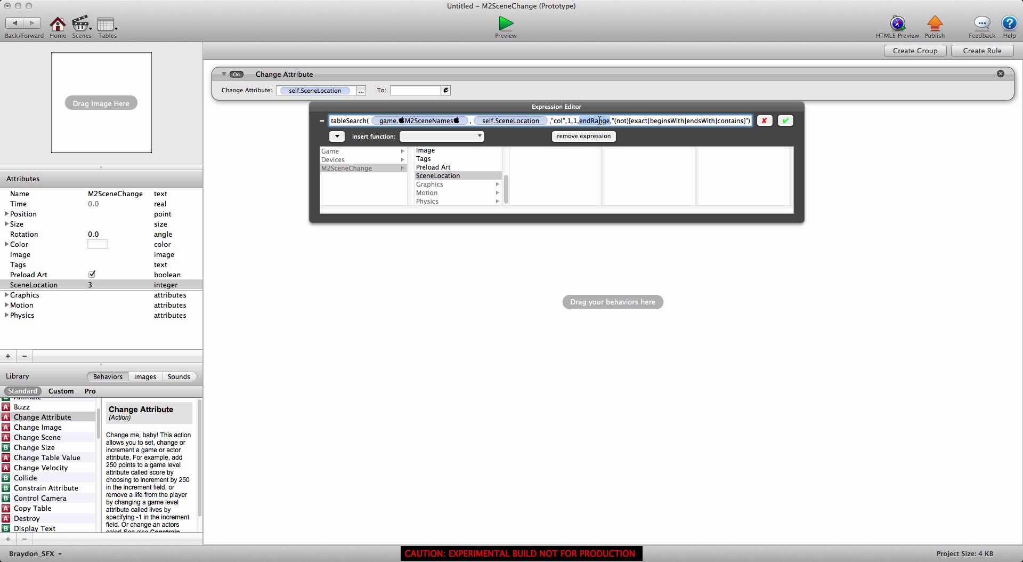
left_click(469, 137)
left_click(442, 437)
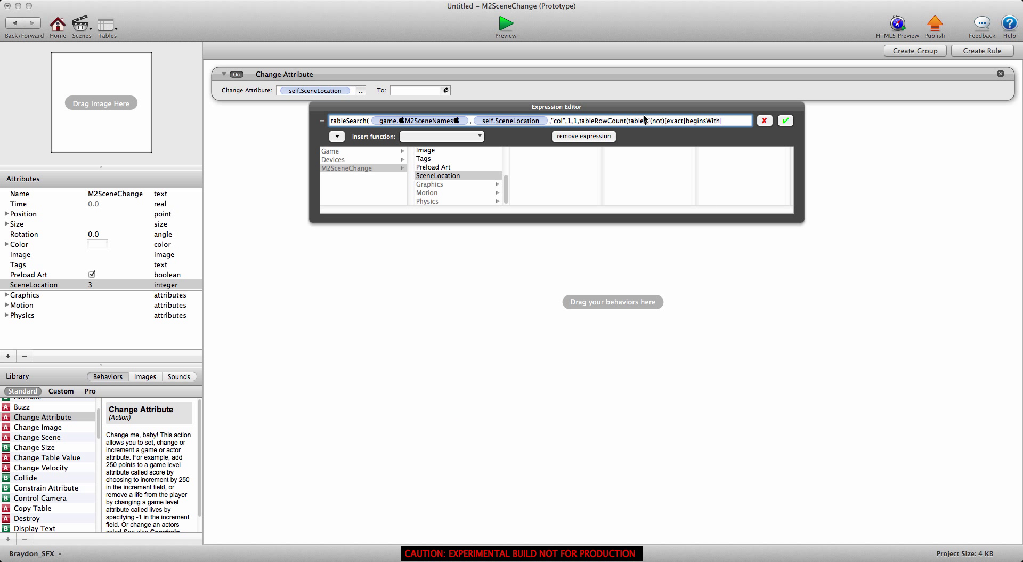
double_click(637, 120)
left_click(362, 151)
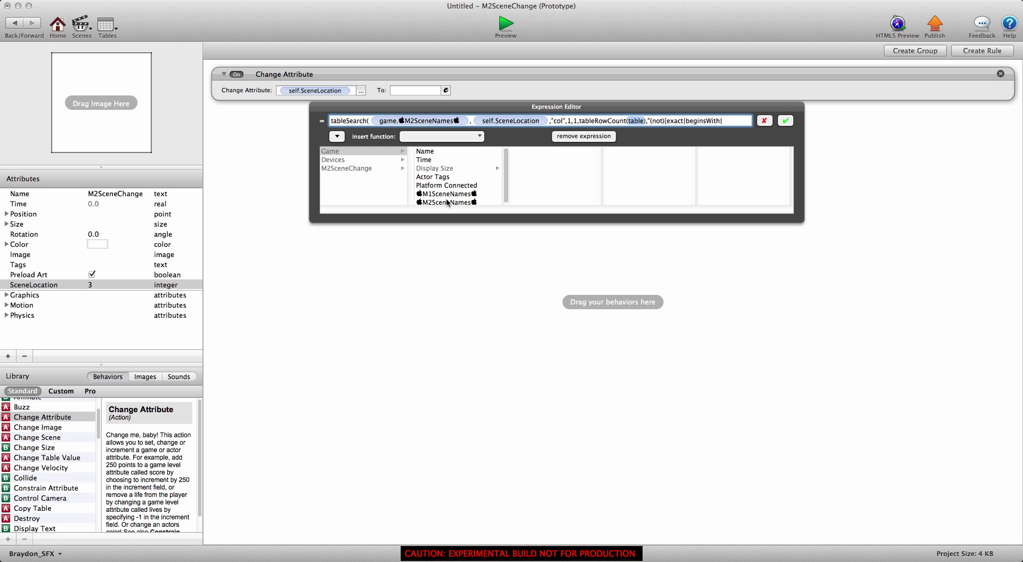
left_click(446, 203)
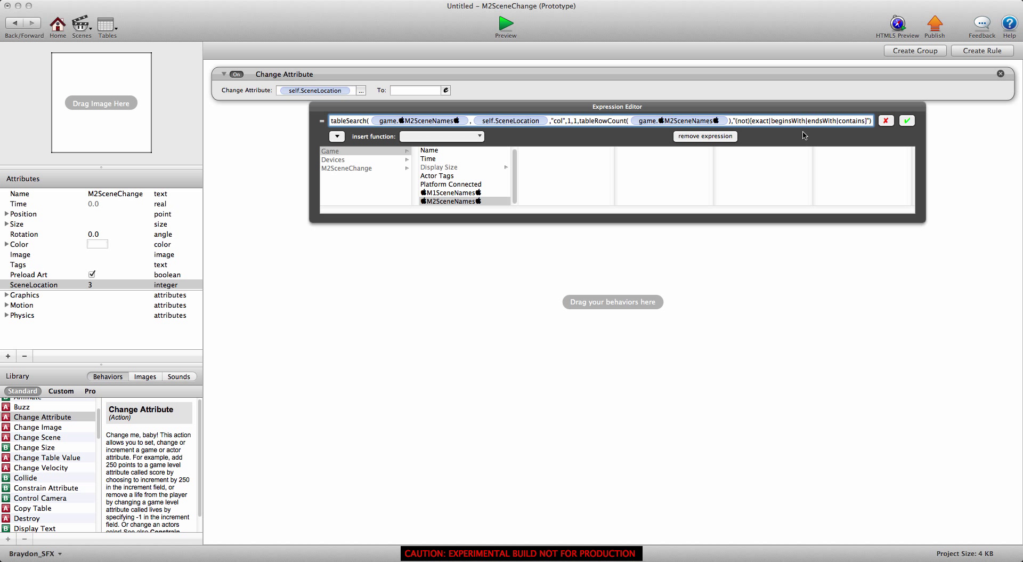
Set the match mode to "exact", apply the expression, and create a new rule.
double_click(848, 121)
left_click_drag(849, 118, 737, 120)
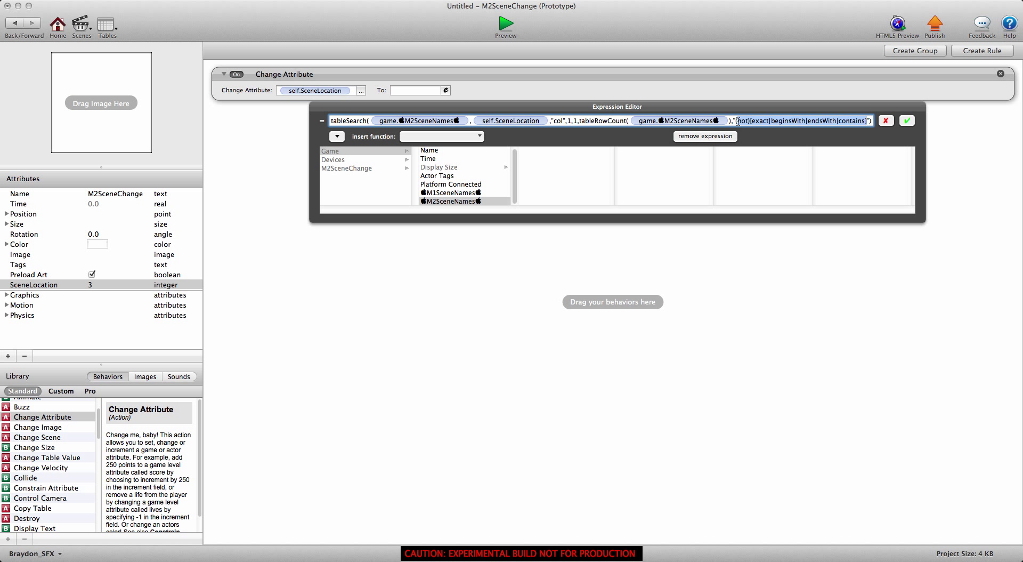
key("BackSpace")
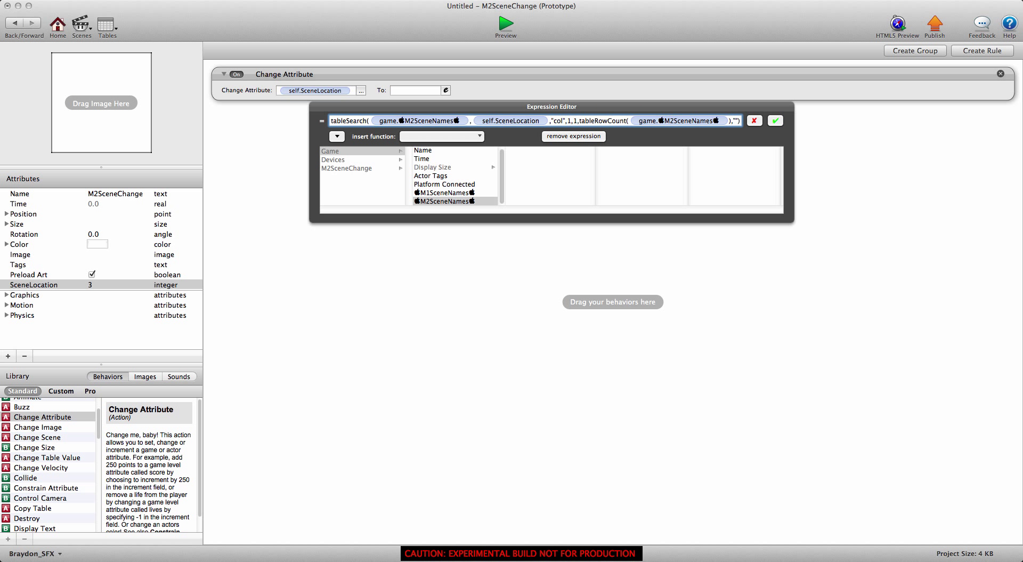
type("exact")
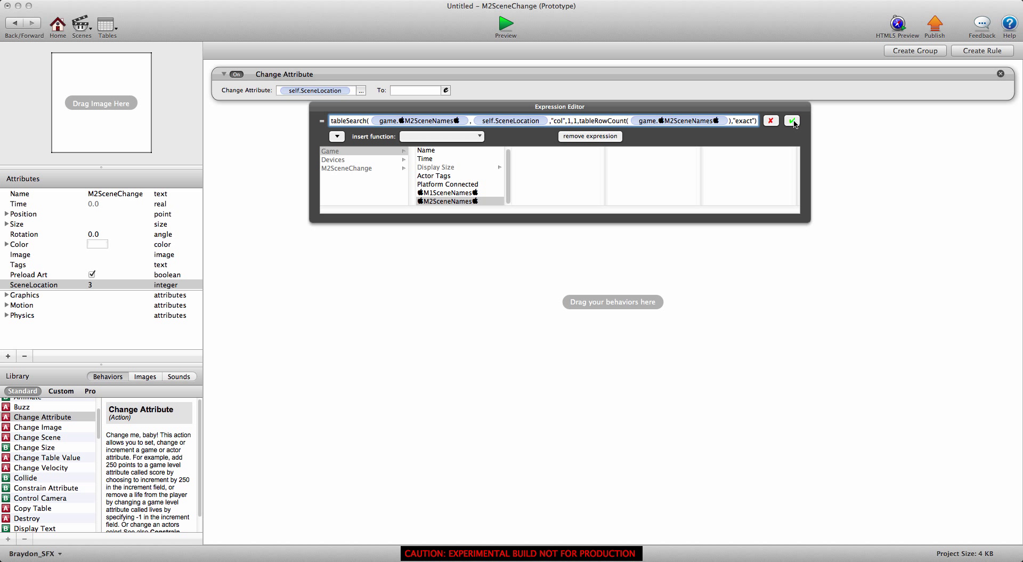
left_click(792, 121)
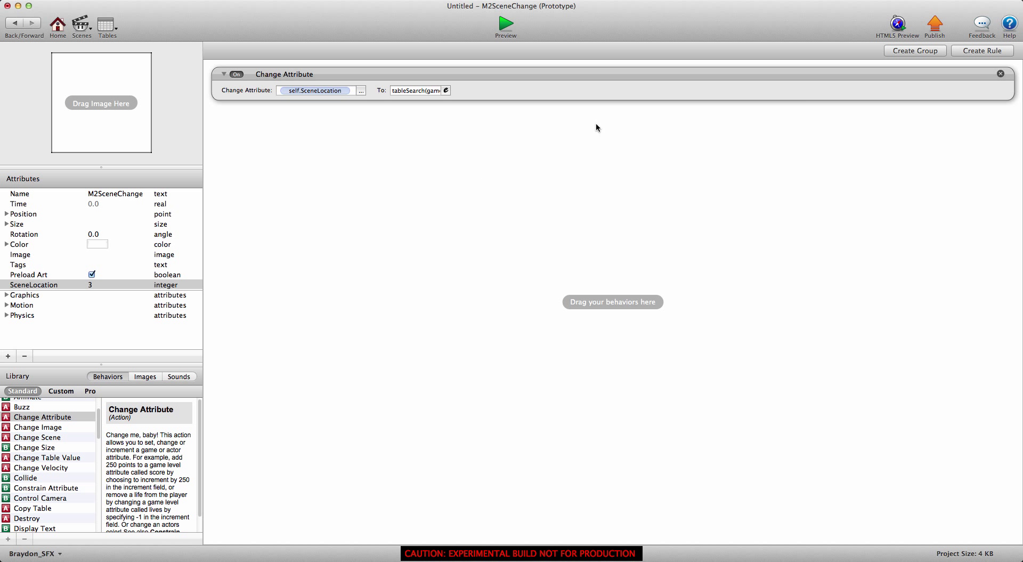
left_click(965, 55)
Make the rule fire on touch pressed and add a Change Scene going by index.
left_click(321, 145)
left_click(322, 154)
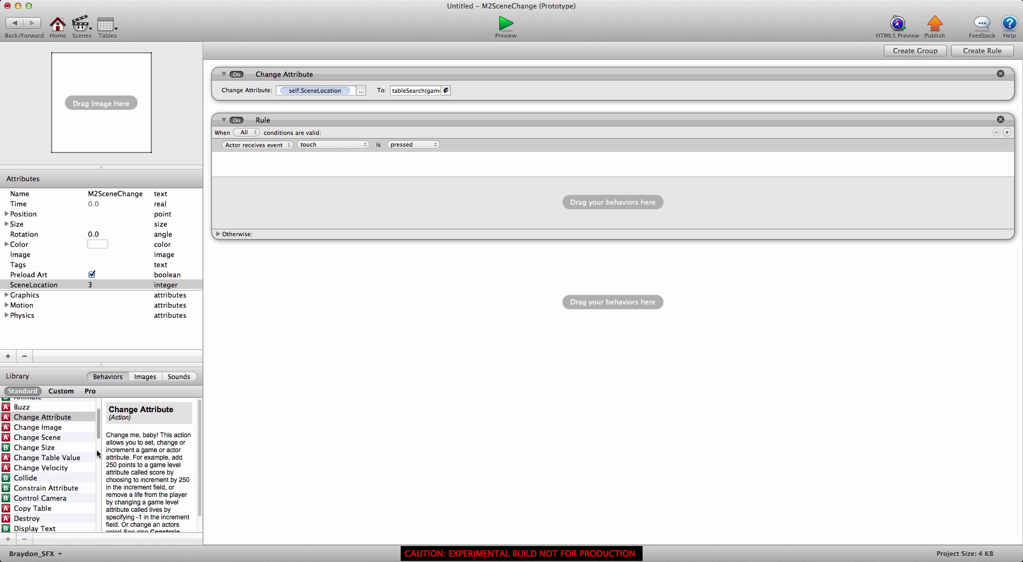
left_click_drag(53, 436, 315, 215)
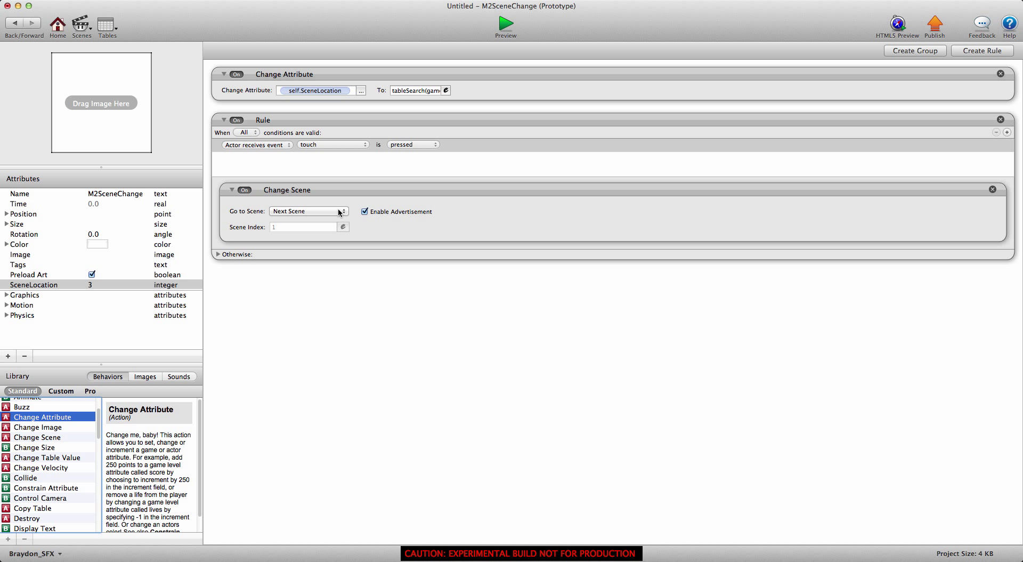
left_click(339, 212)
left_click(322, 229)
Set the Change Scene index to self.SceneLocation.
left_click(343, 227)
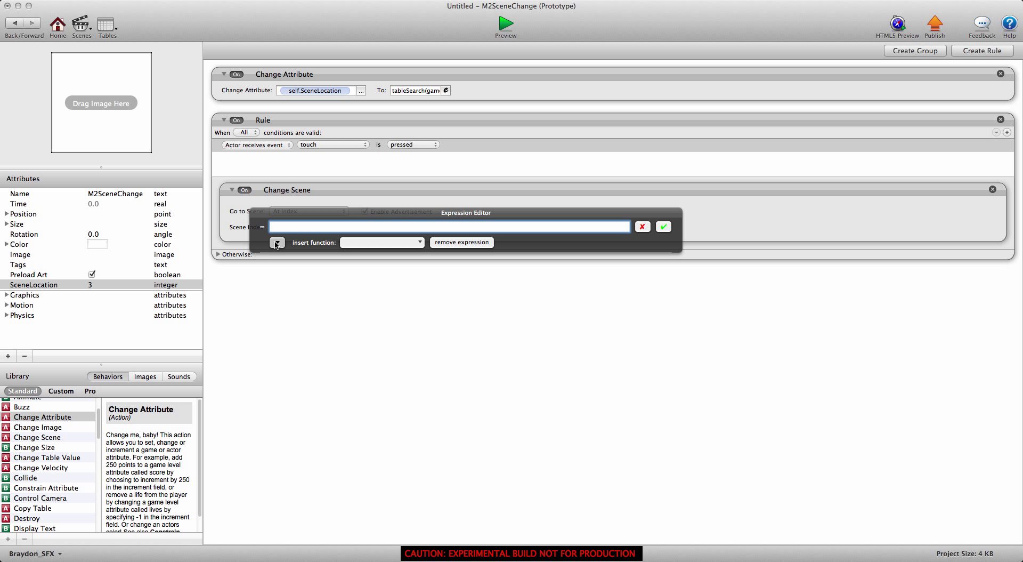
left_click(277, 243)
left_click(277, 272)
scroll(411, 281, "down", 3)
left_click(411, 282)
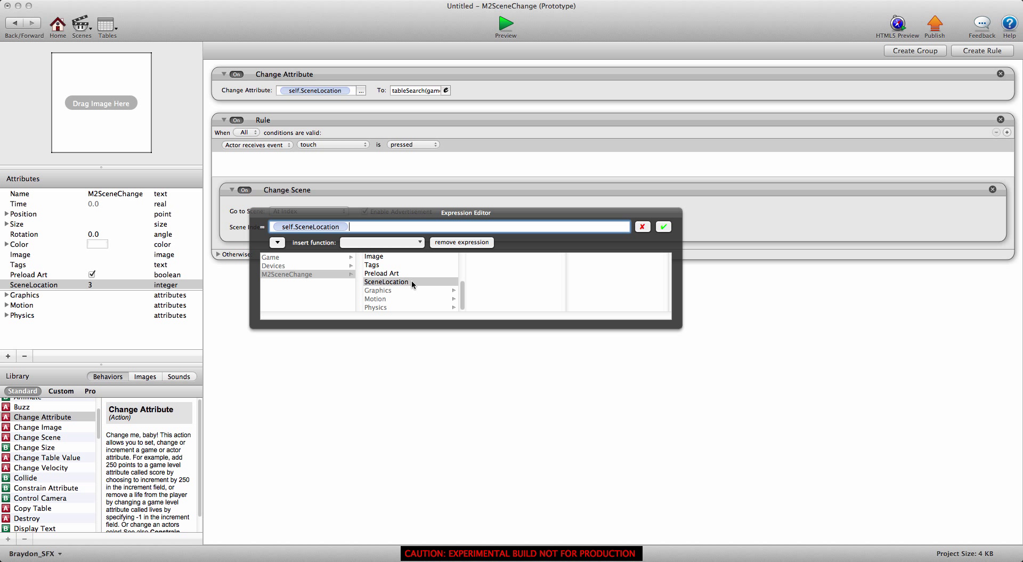
left_click(663, 227)
scroll(92, 423, "up", 3)
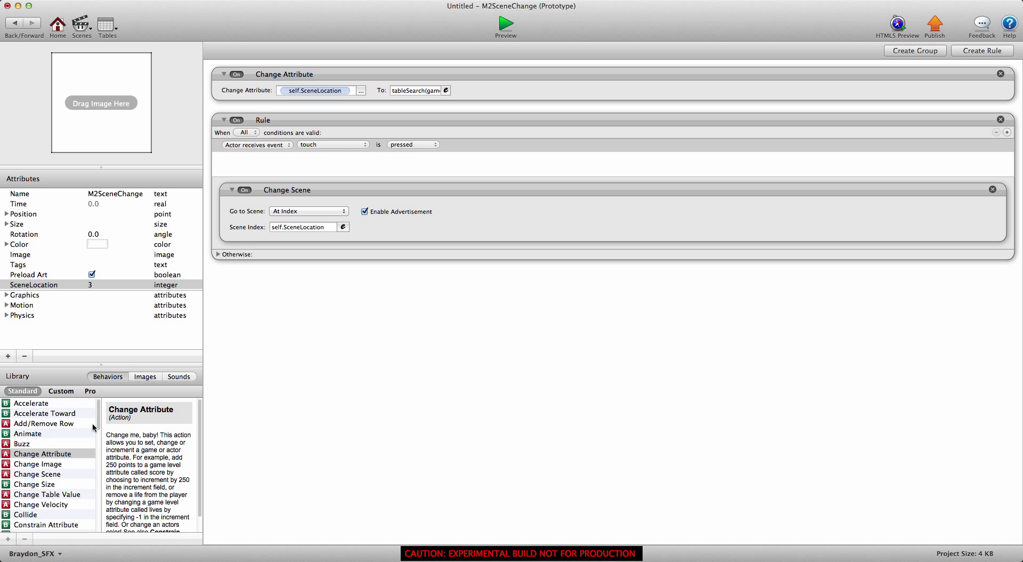
scroll(74, 433, "down", 5)
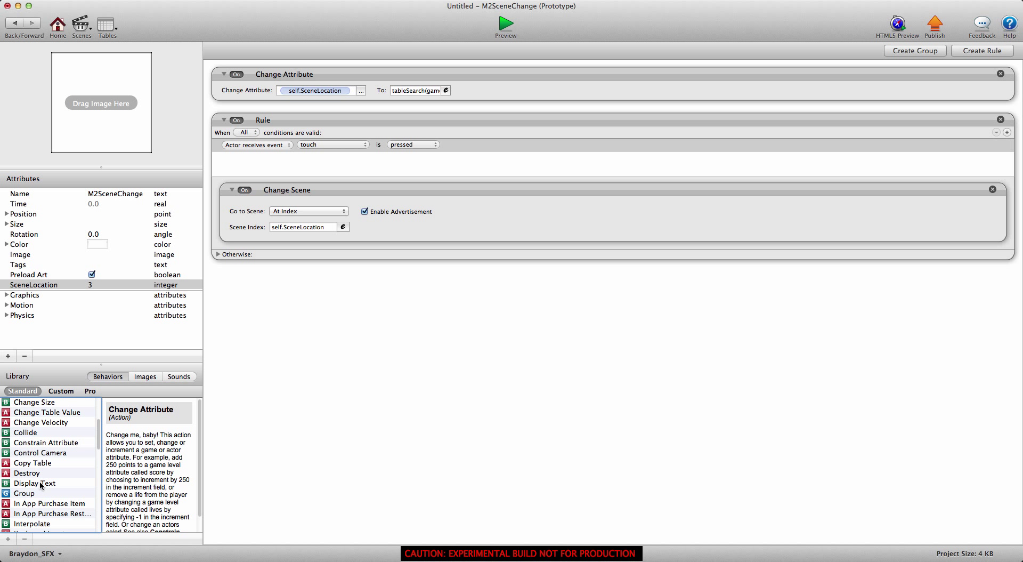
Add a Display Text behavior to M2SceneChange that shows 'M2' in black, then return to LevelSelect.
left_click_drag(40, 482, 373, 85)
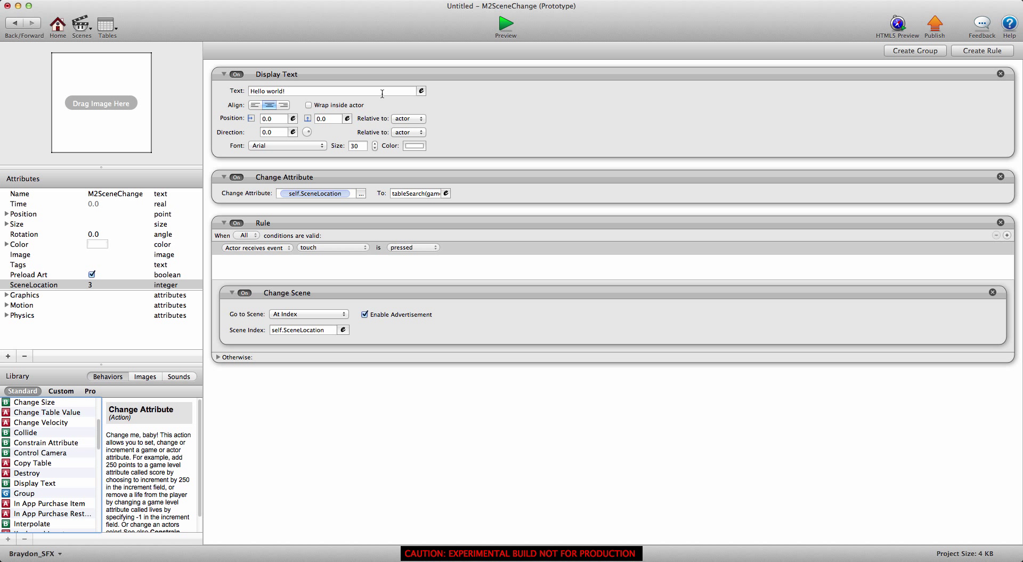
left_click(361, 89)
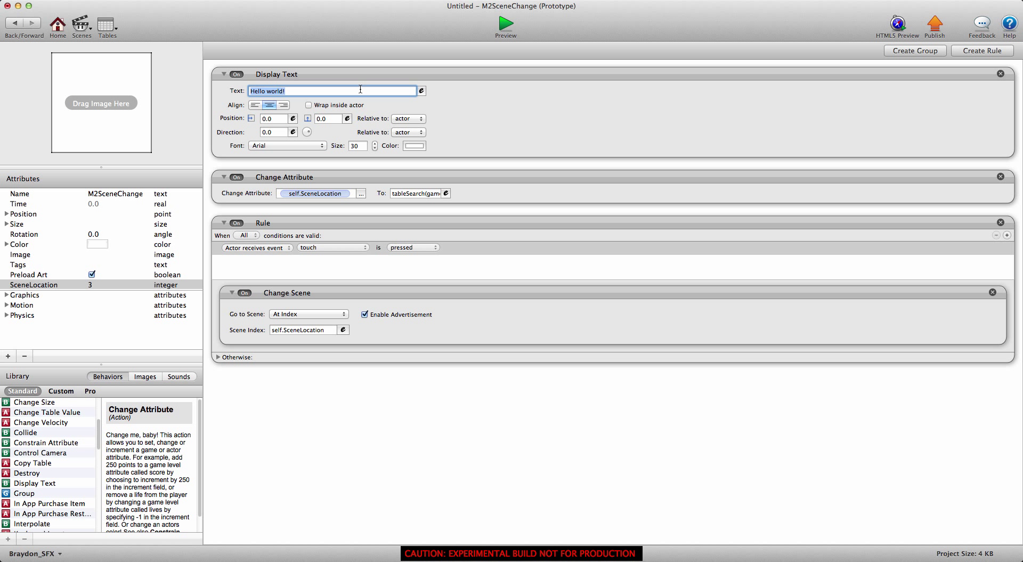
type("M2")
left_click(420, 147)
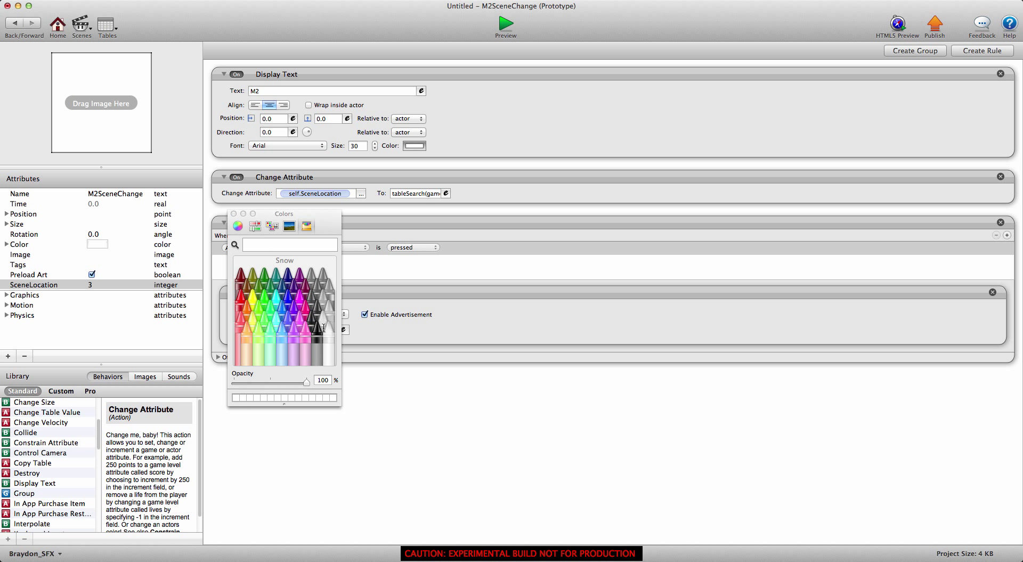
left_click(321, 336)
left_click(235, 213)
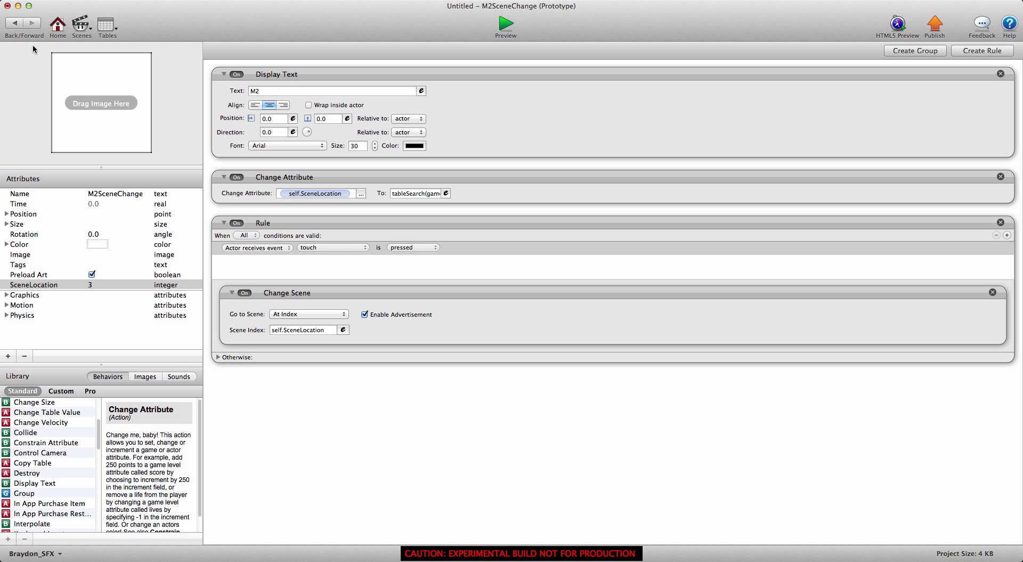
left_click(15, 23)
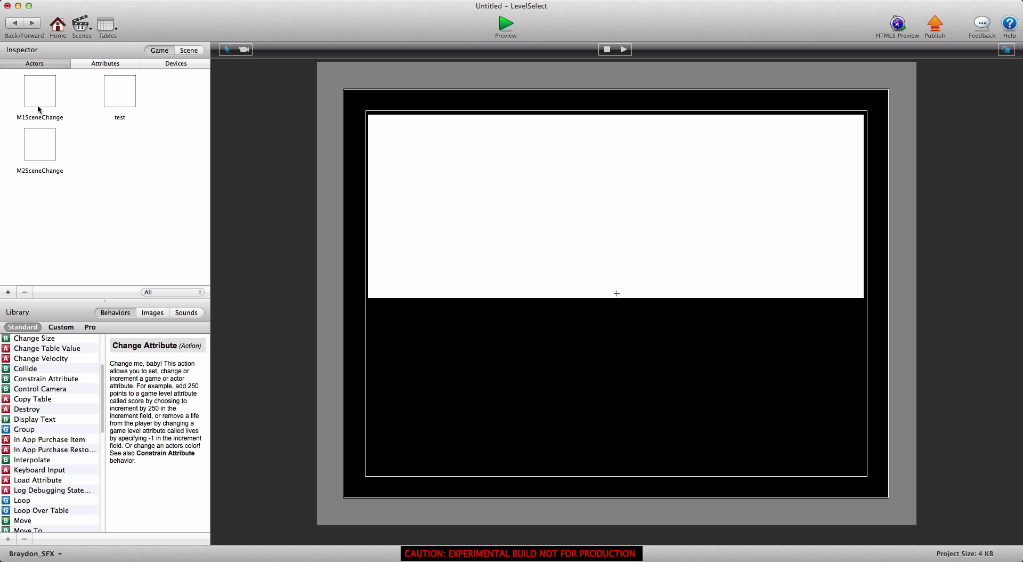
Place M2SceneChange across LevelSelect's lower half, then fill scene 3 with the test actor.
left_click_drag(43, 155, 864, 473)
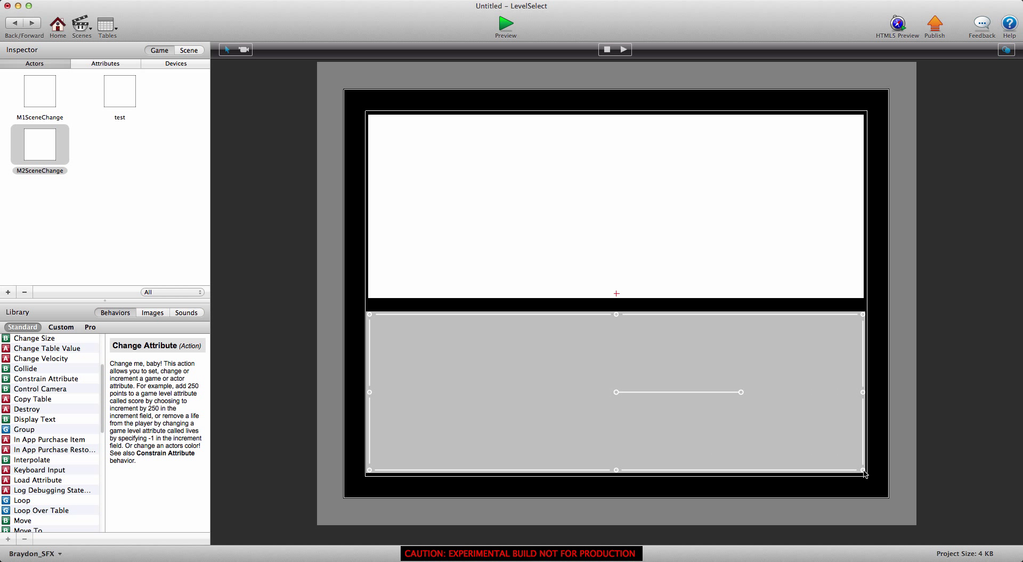
left_click(91, 34)
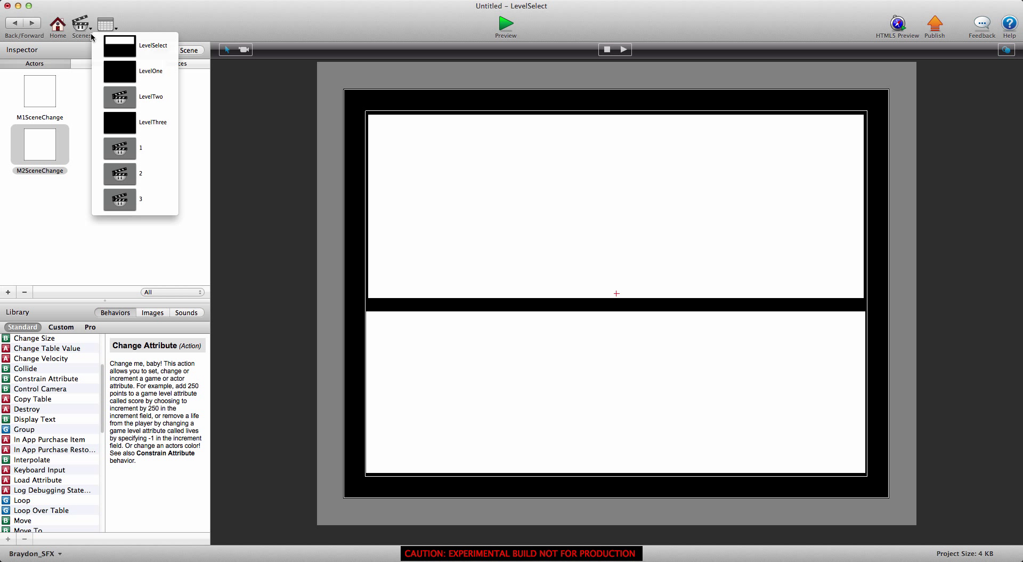
left_click(150, 205)
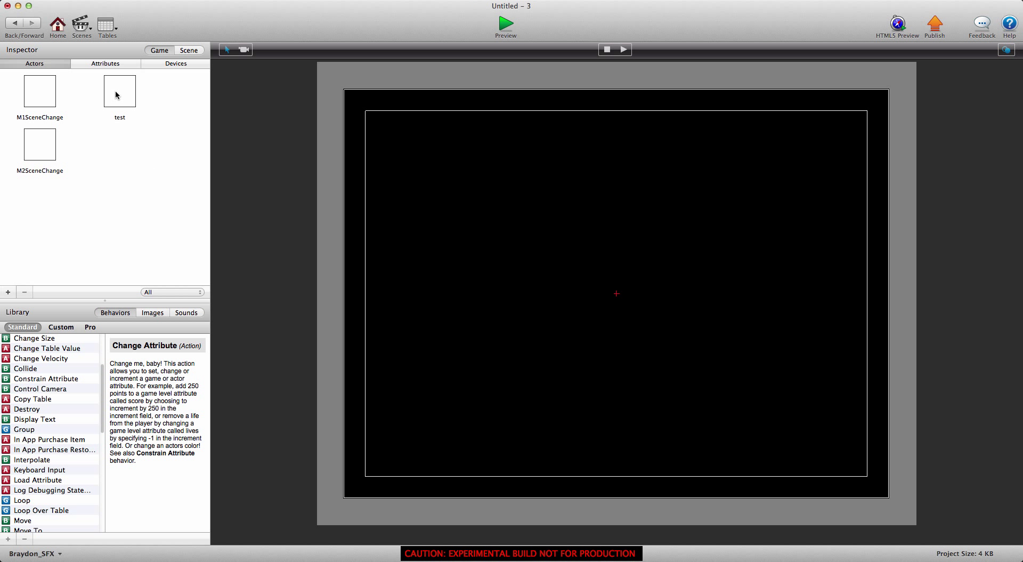
left_click_drag(117, 94, 866, 473)
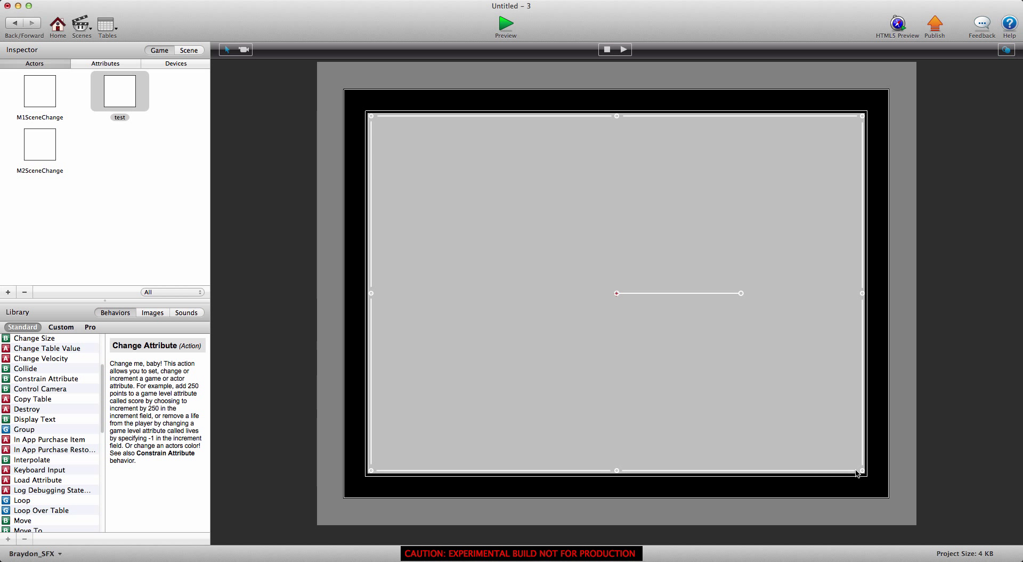
Unlock the test actor instance in scene 3 and change its display text from LevelTwo to 3.
double_click(635, 299)
left_click(632, 257)
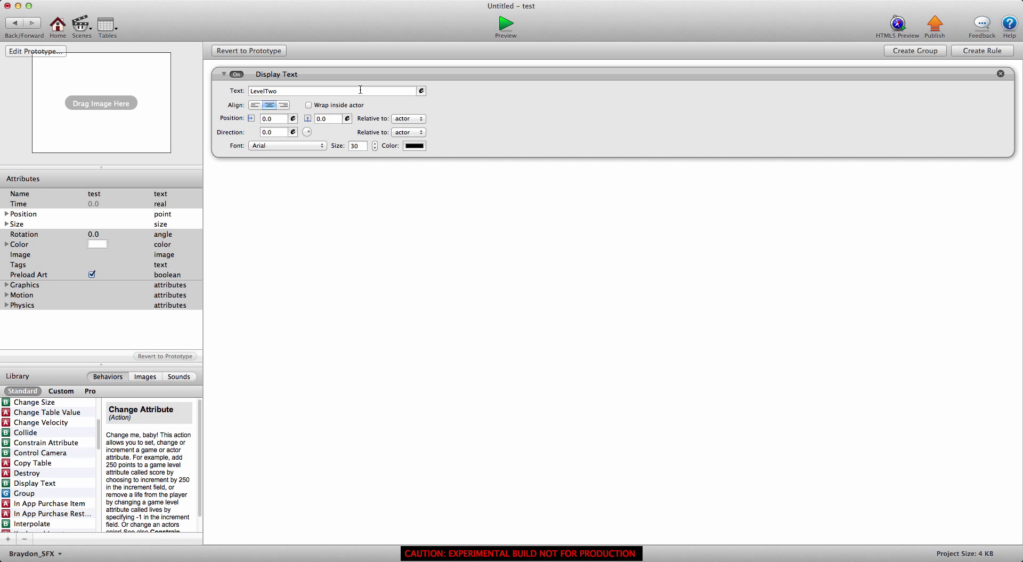
left_click(360, 89)
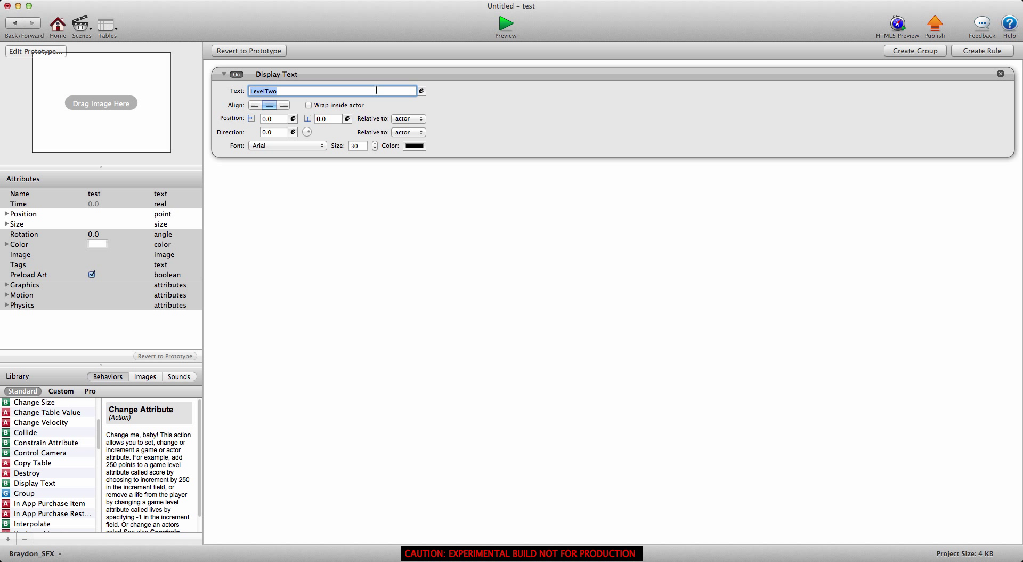
type("3")
left_click(416, 241)
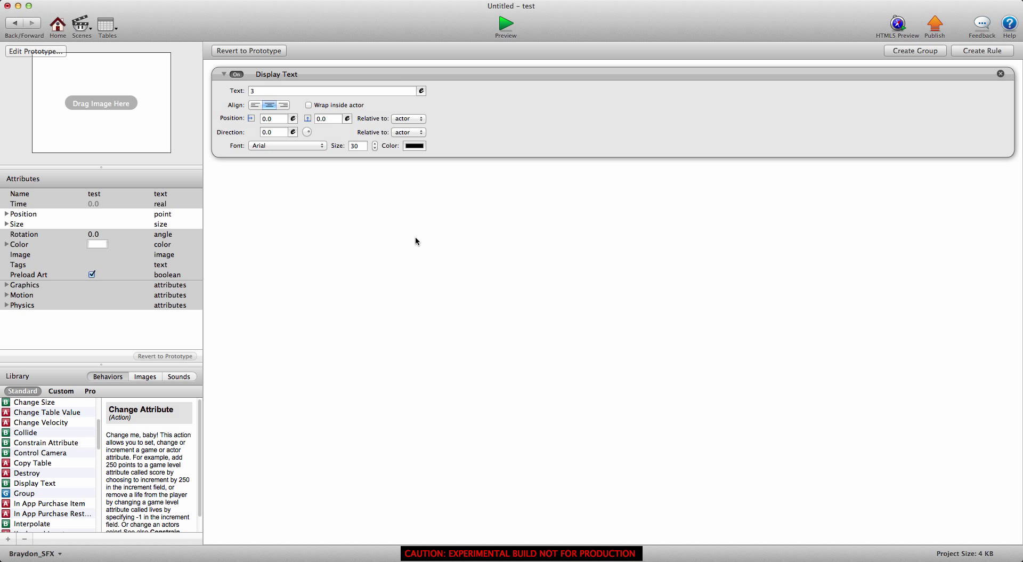
left_click(513, 23)
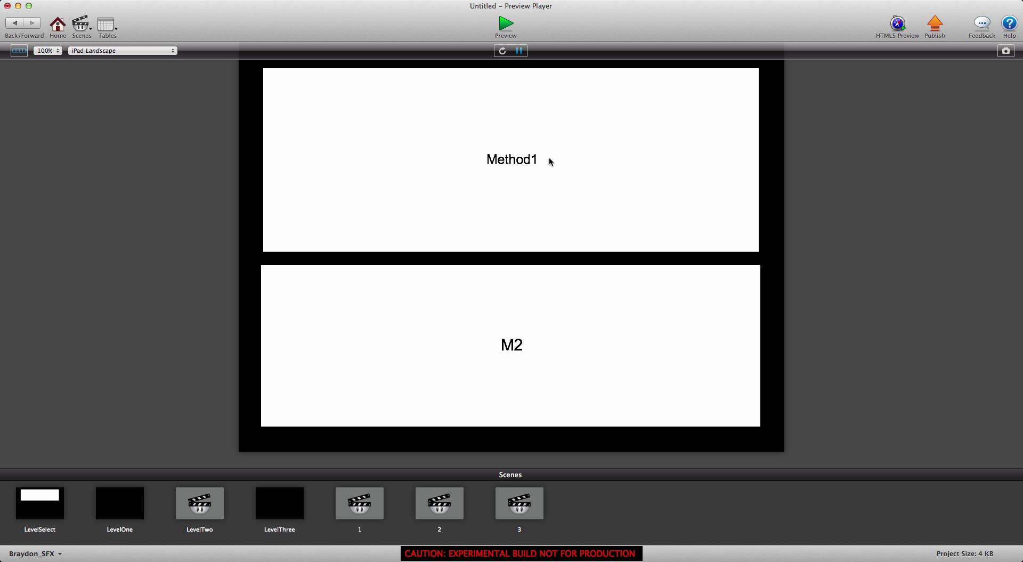
In preview, press Method1 to confirm it leads to a black level, then restart at LevelSelect.
left_click(23, 55)
left_click(462, 162)
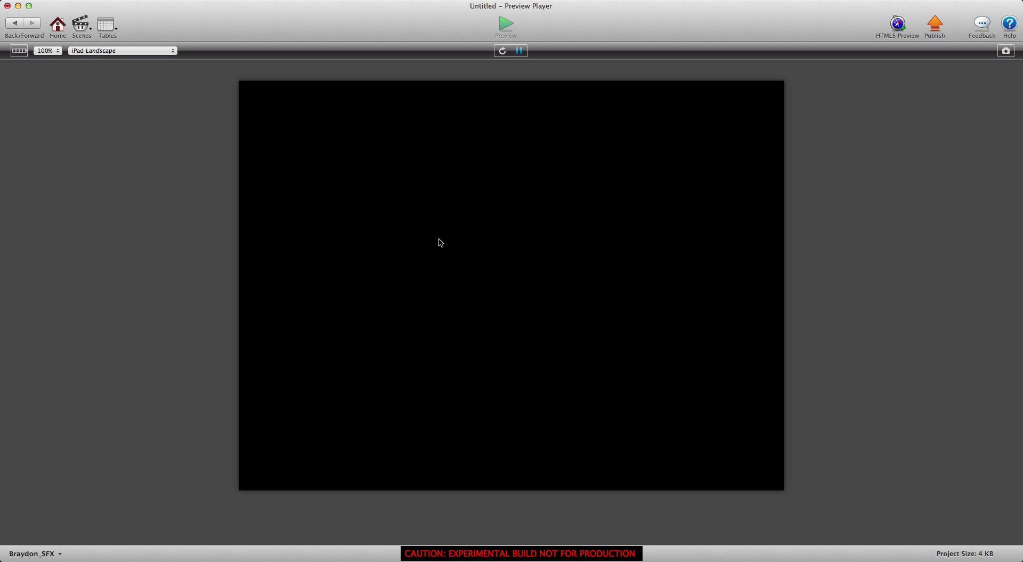
left_click(18, 51)
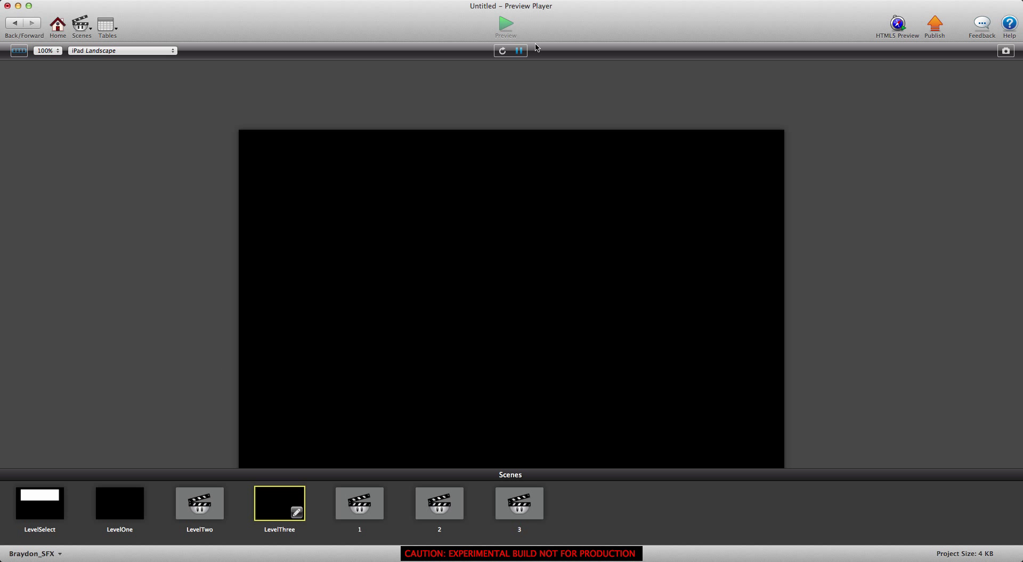
left_click(502, 50)
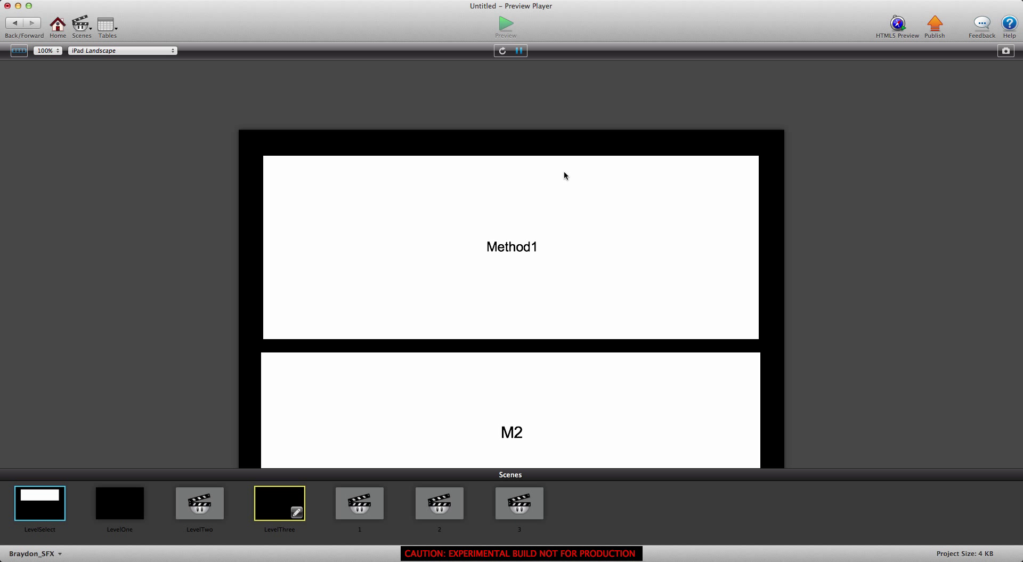
Press M2 to confirm it reaches scene 3 showing 3, then return to the project's Scenes list.
left_click(18, 51)
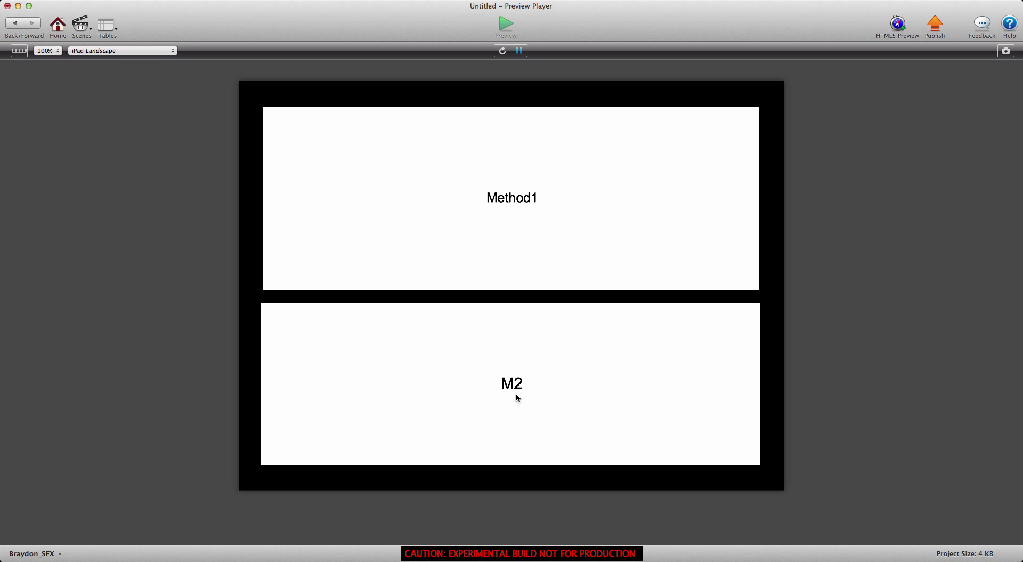
left_click(517, 397)
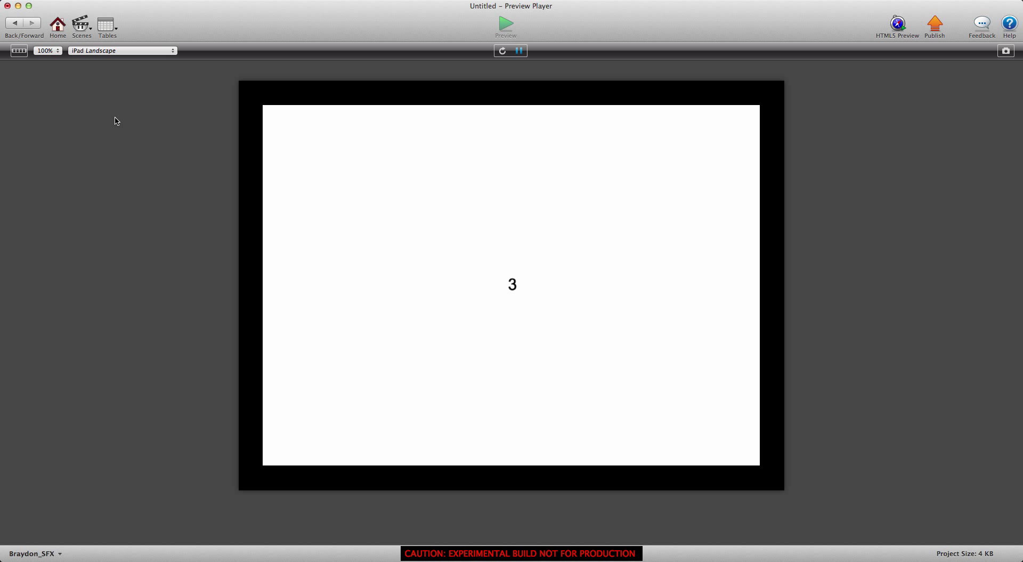
left_click(24, 51)
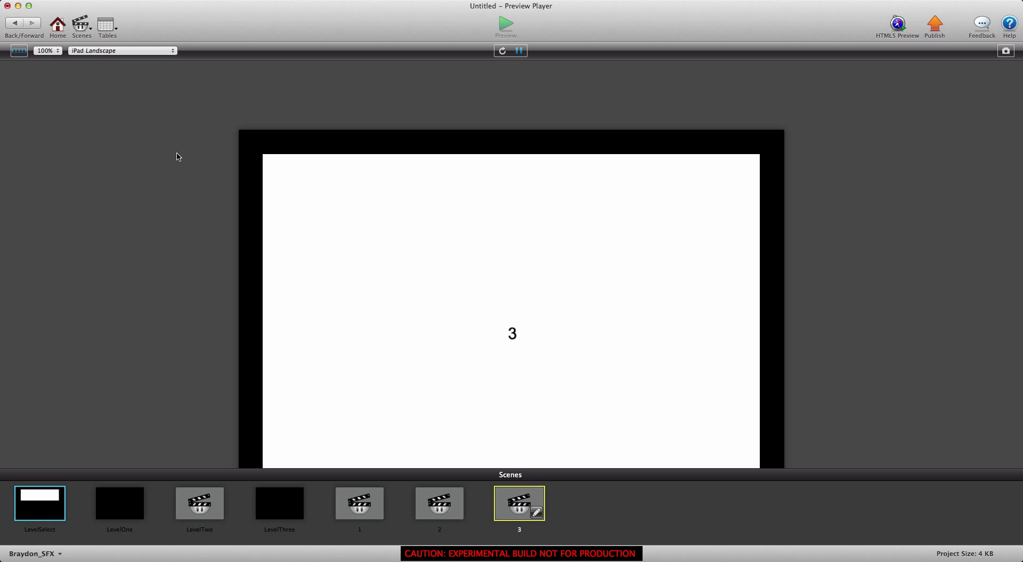
left_click(19, 53)
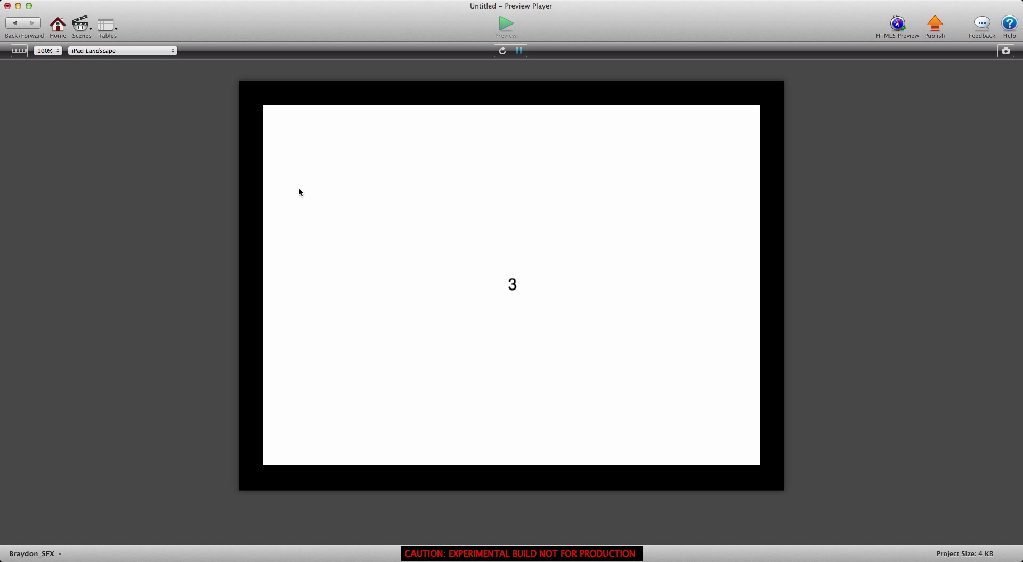
left_click(59, 29)
left_click(445, 52)
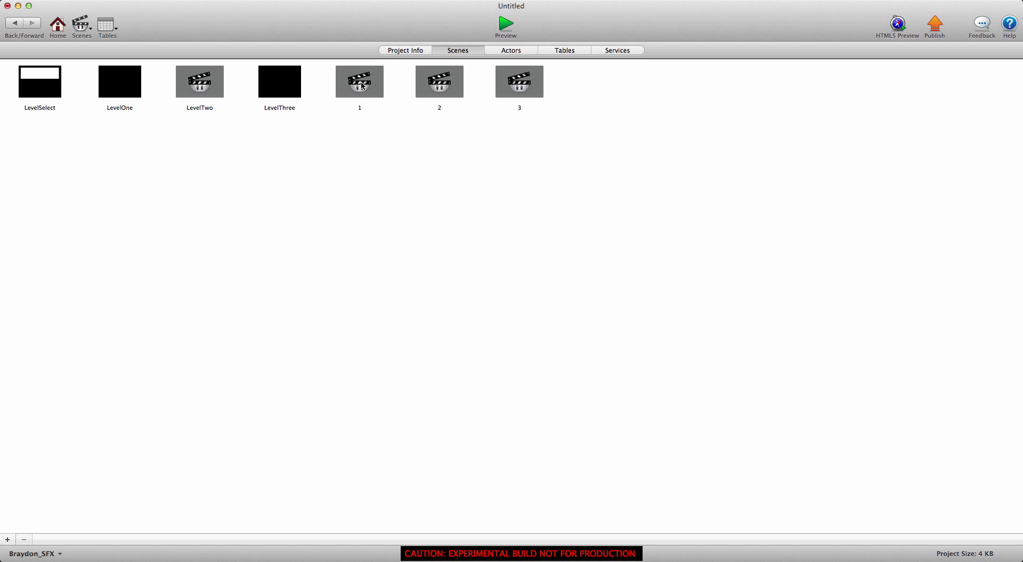
left_click(365, 89)
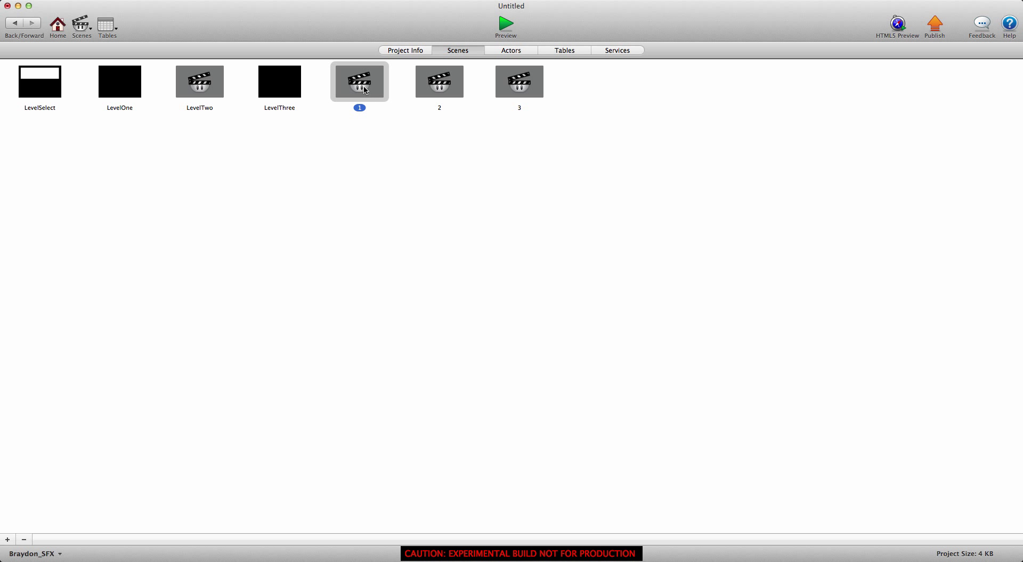
left_click(374, 159)
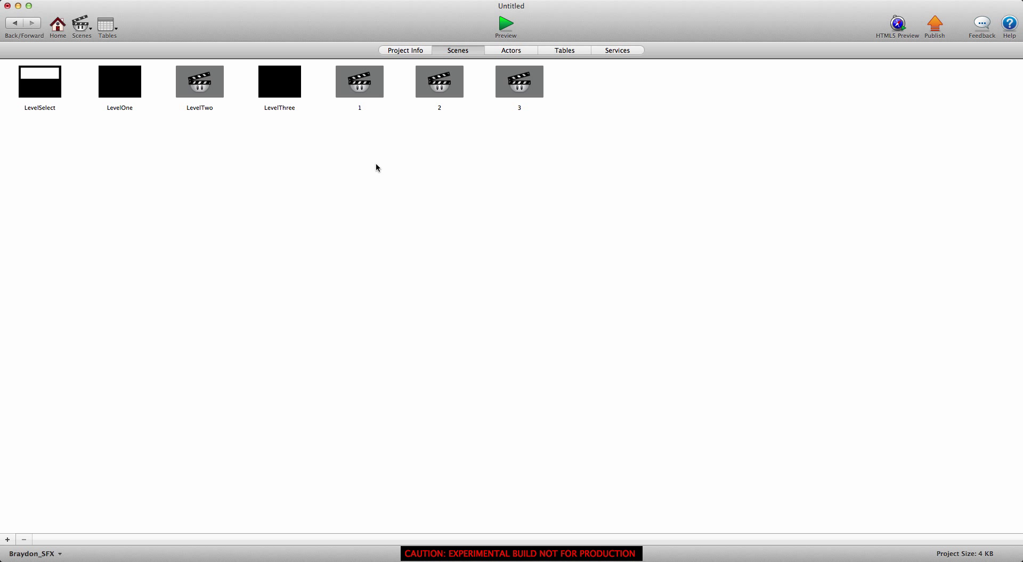
left_click(566, 50)
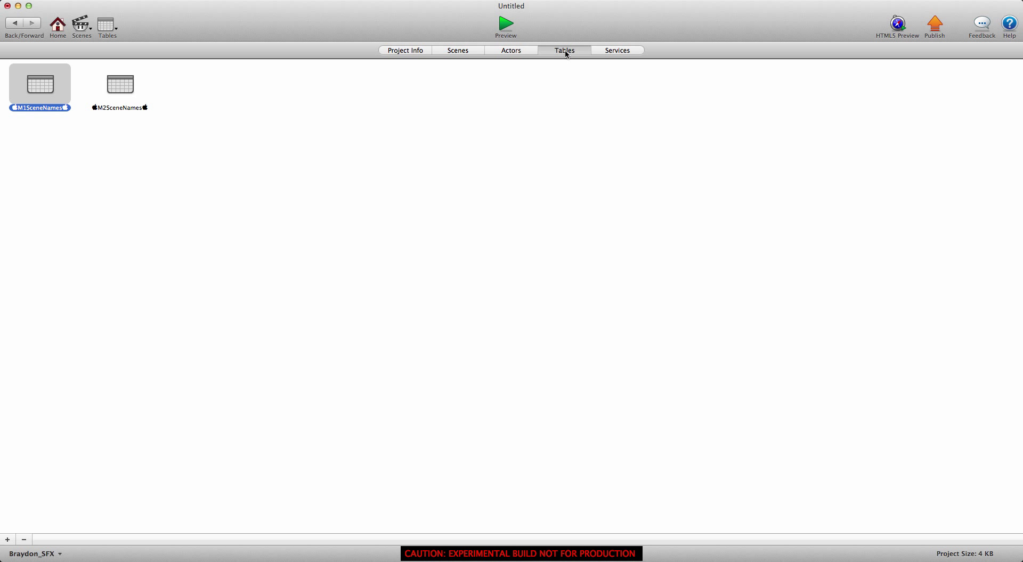
double_click(124, 84)
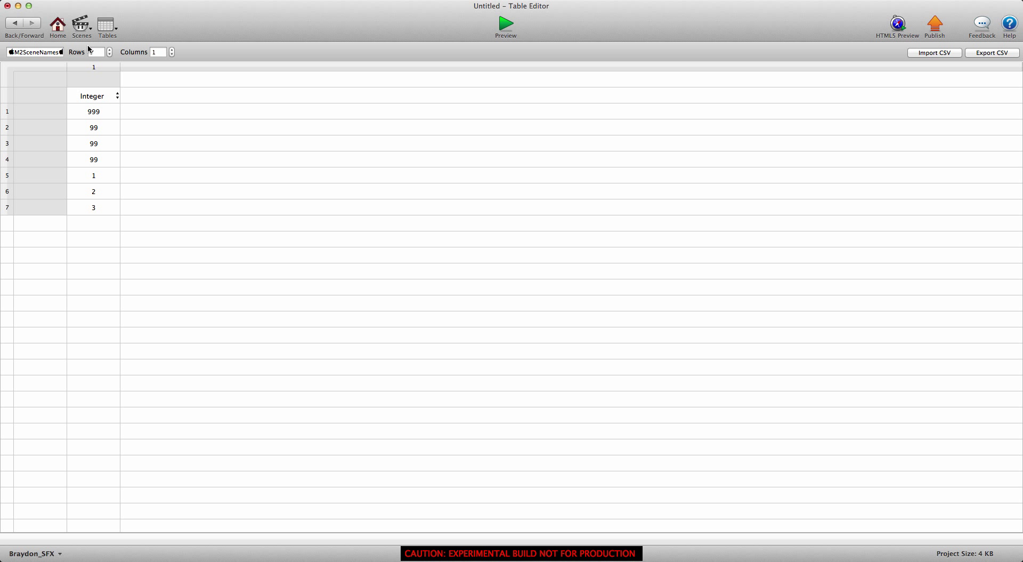
left_click(58, 26)
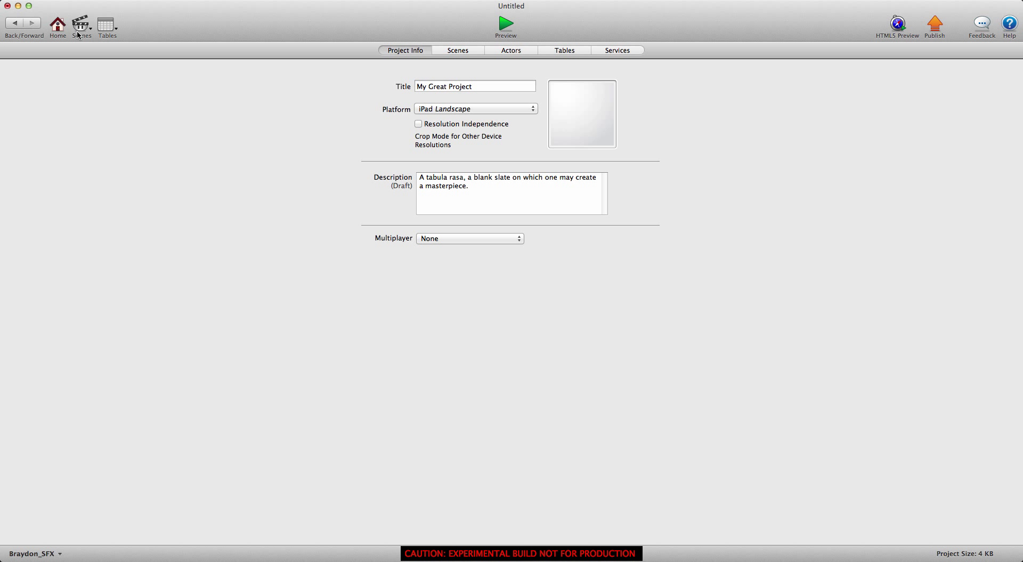
left_click(458, 52)
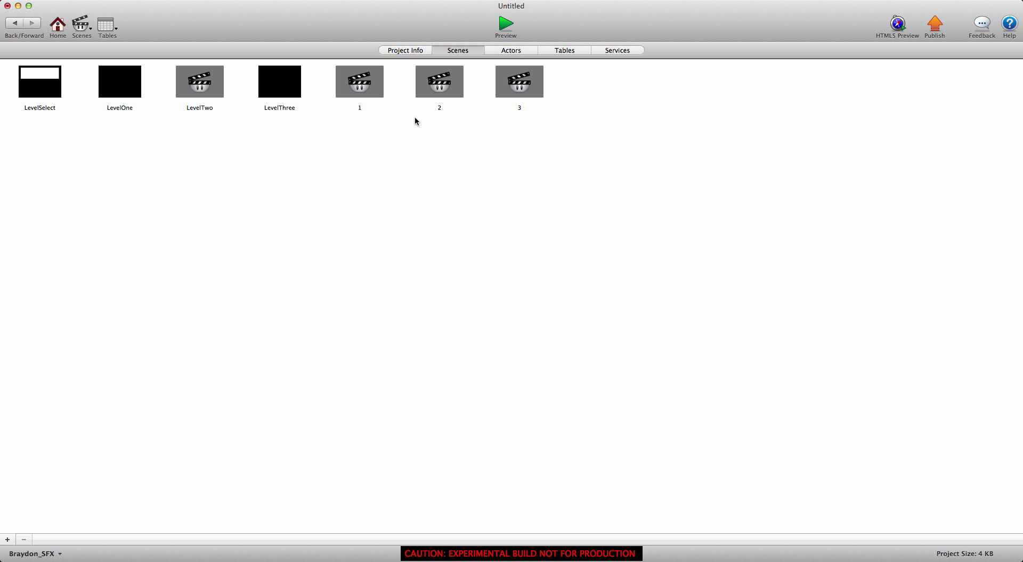